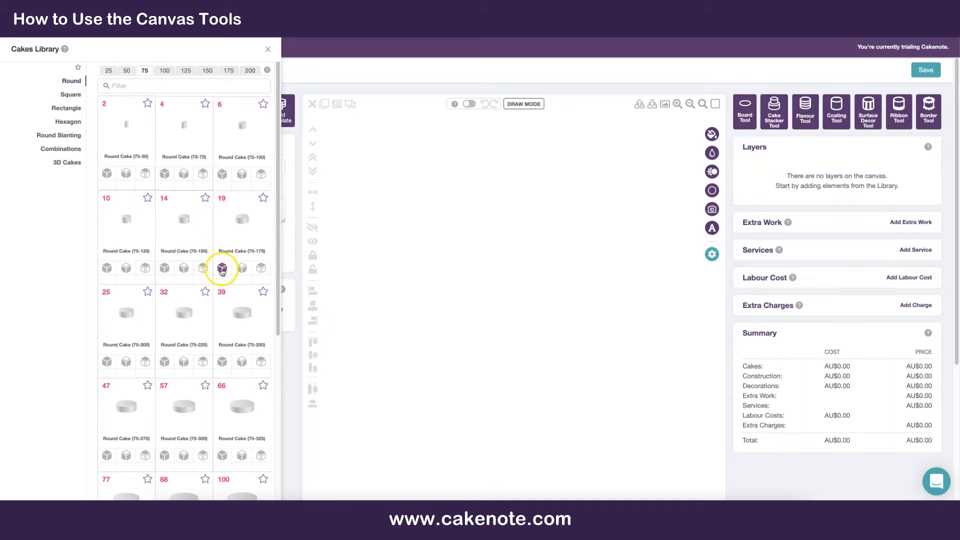
Add the round cakes 75-175, 75-125 and 75-75 from the Cakes Library and close the library
click(125, 269)
click(165, 173)
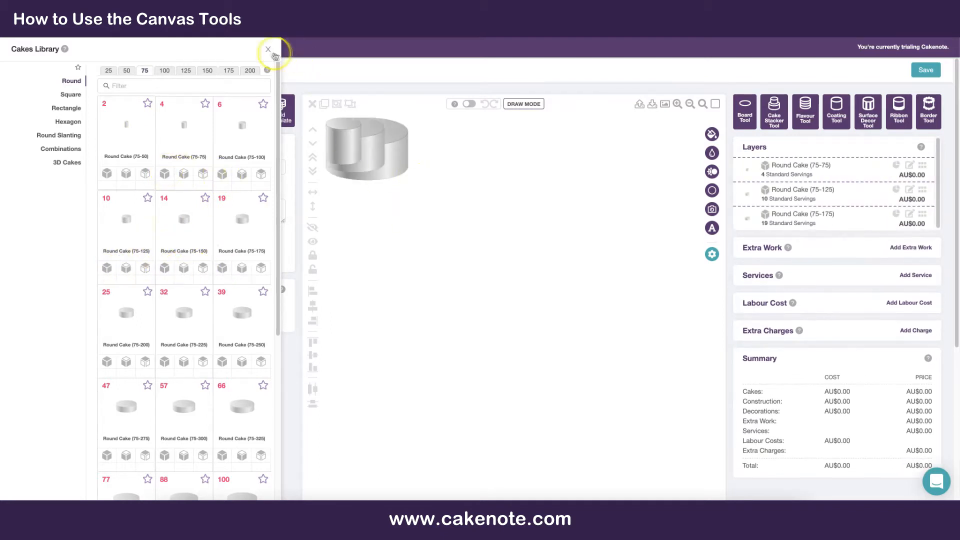
click(268, 50)
Move the three round cakes together to the middle of the canvas
drag(400, 196, 340, 140)
drag(363, 150, 506, 282)
click(487, 190)
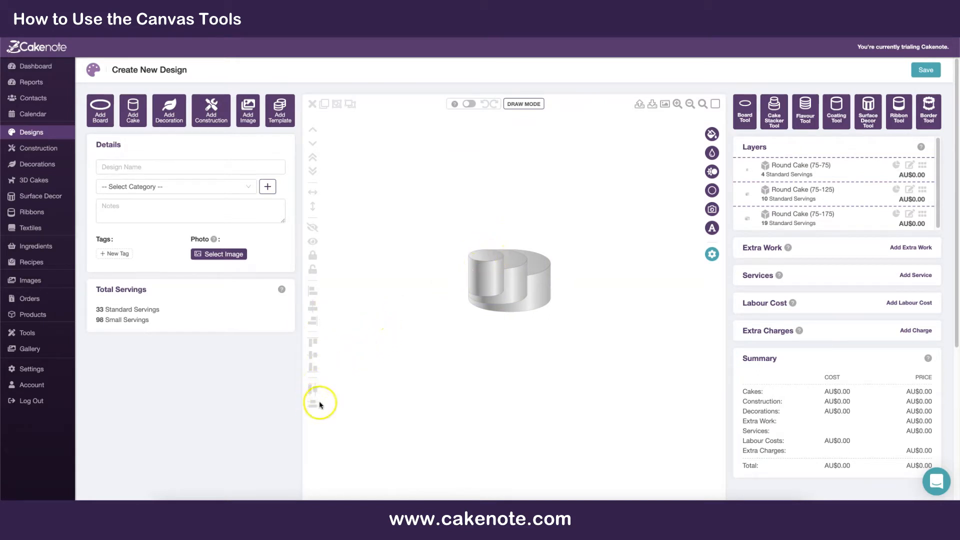
Align the three cakes together by their left edges, horizontal centres and finally their right edges
click(479, 279)
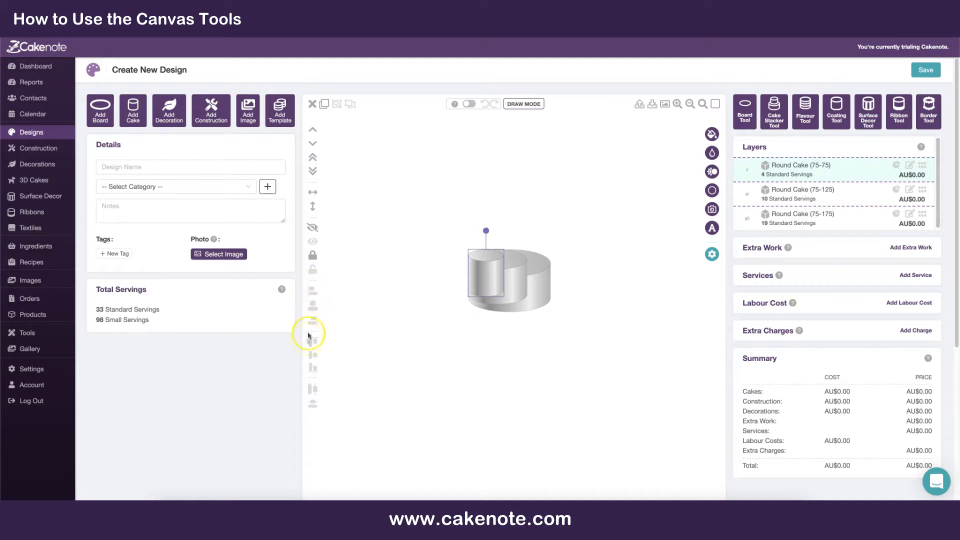
click(453, 263)
drag(453, 263, 558, 300)
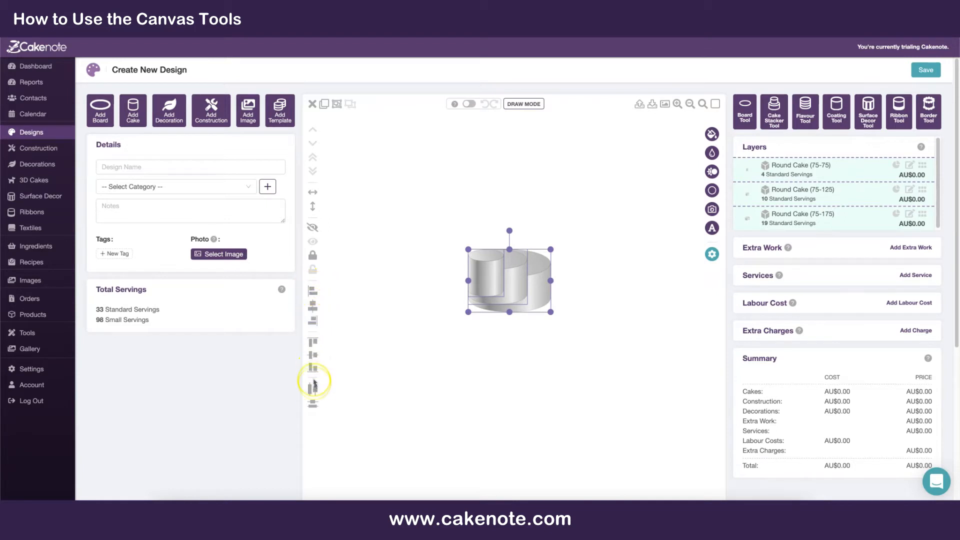
click(314, 294)
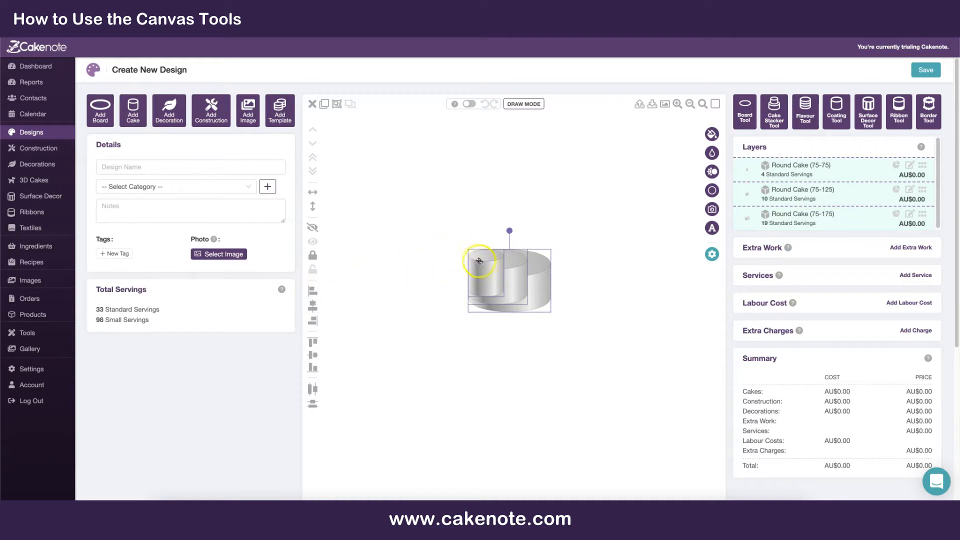
click(314, 307)
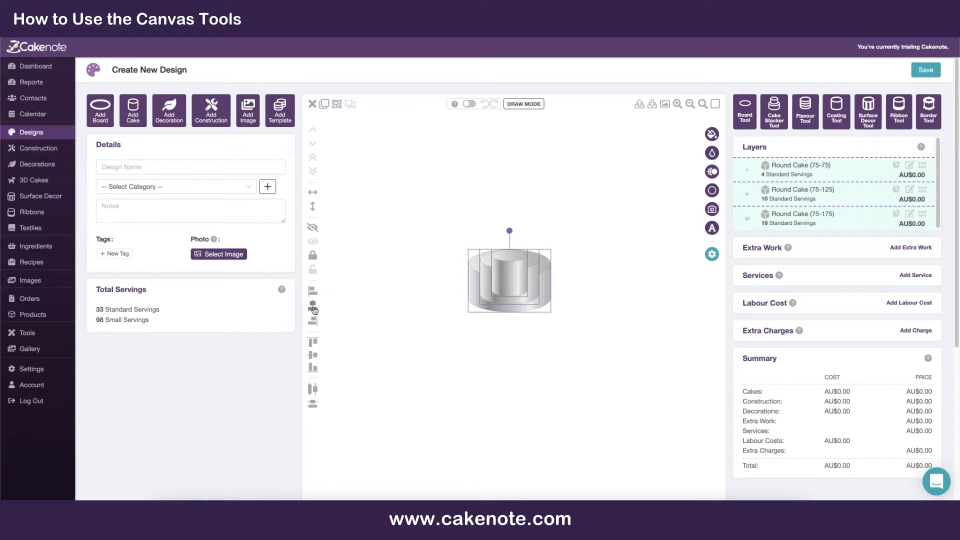
click(314, 321)
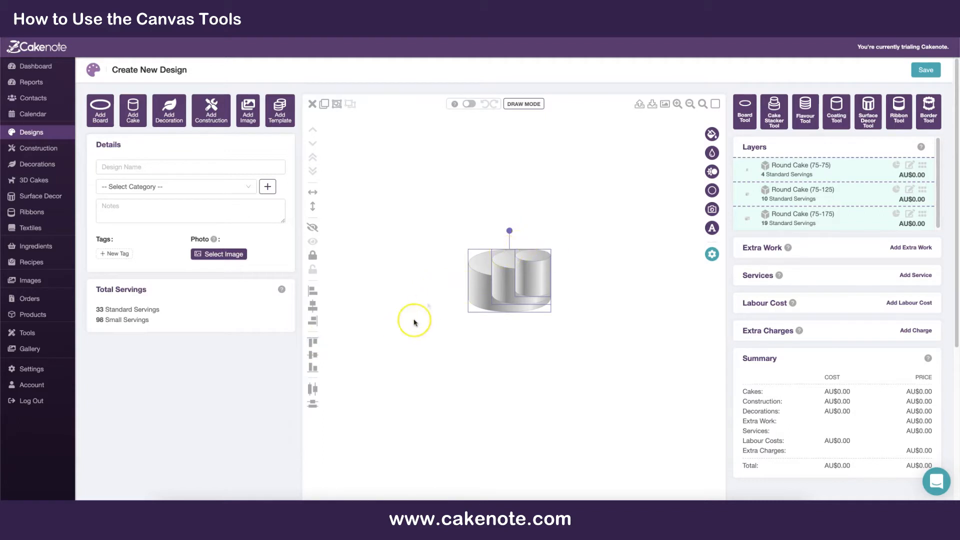
Align the three cakes by vertical centres, switch to bottom alignment, and distribute their centres horizontally
click(313, 356)
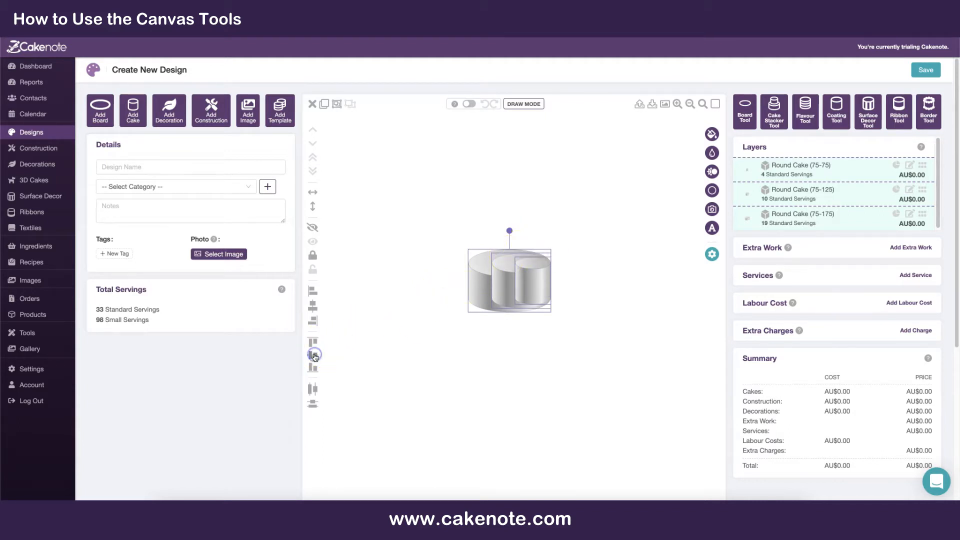
click(317, 373)
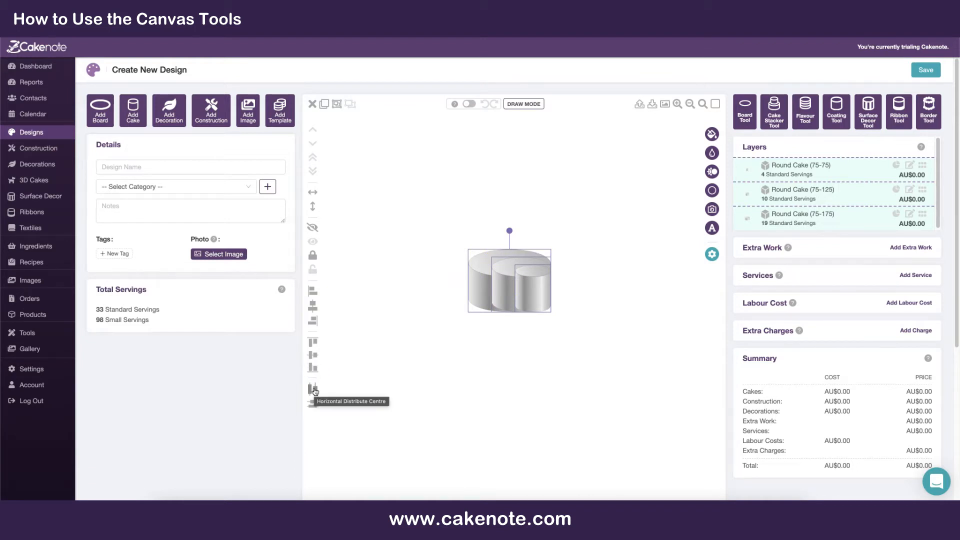
click(315, 391)
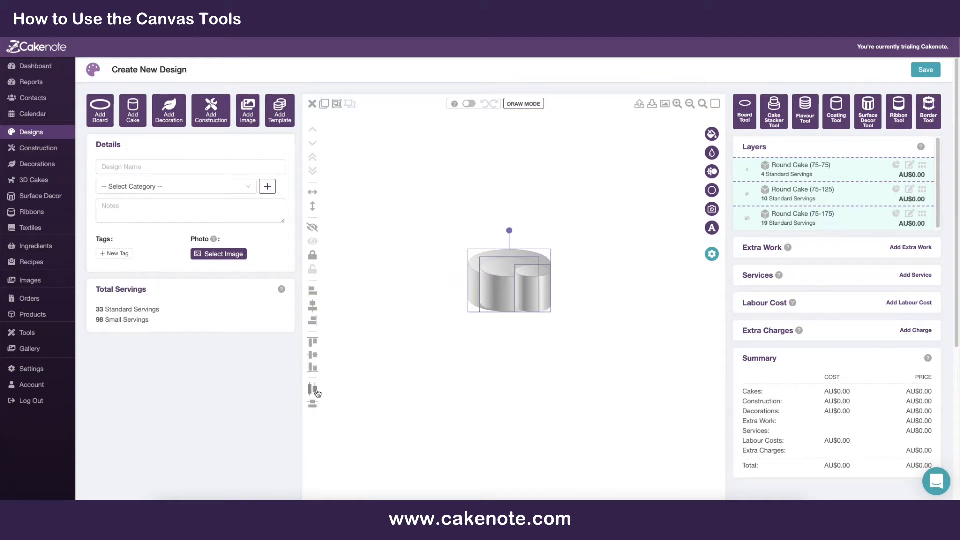
Move the 75-125 cake down and away from the other two, and duplicate it twice
click(492, 284)
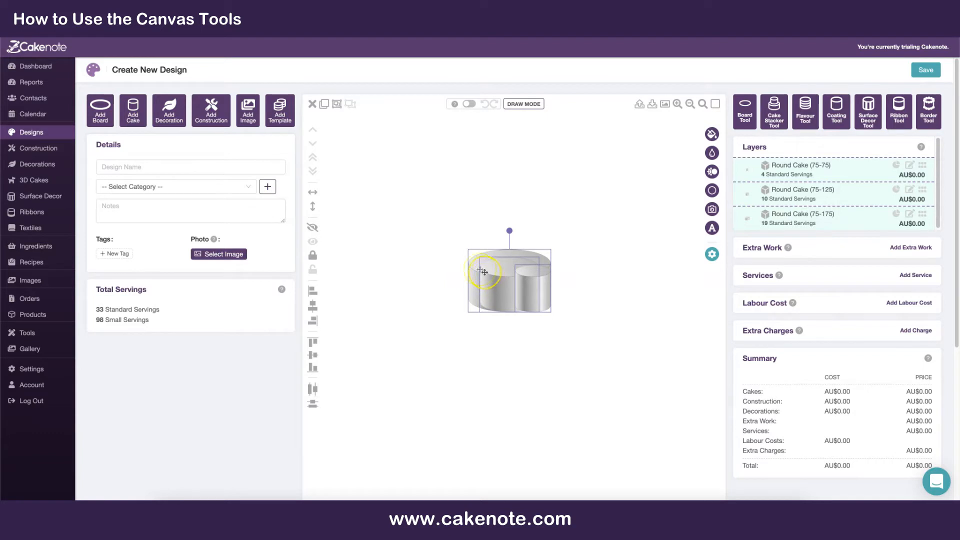
click(467, 269)
click(492, 282)
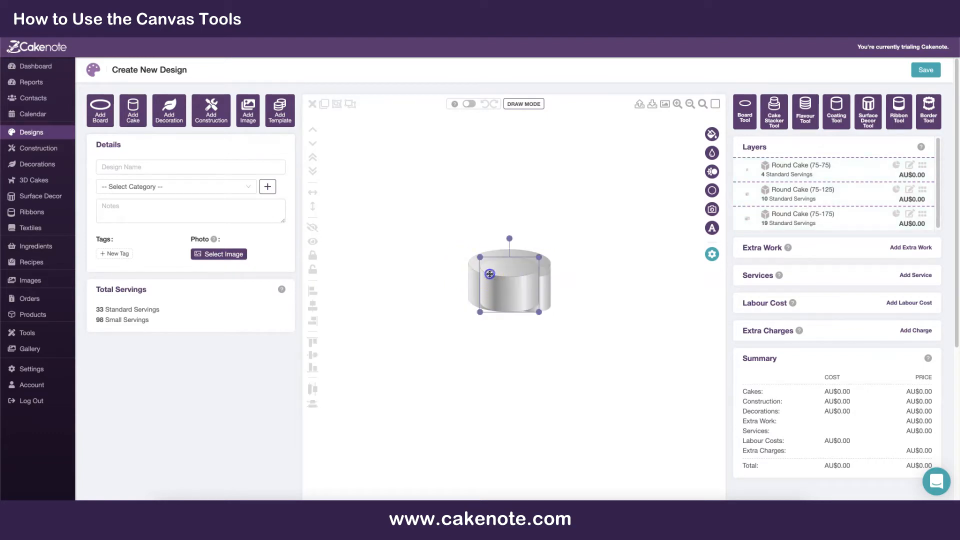
drag(490, 275, 429, 297)
click(314, 106)
click(324, 107)
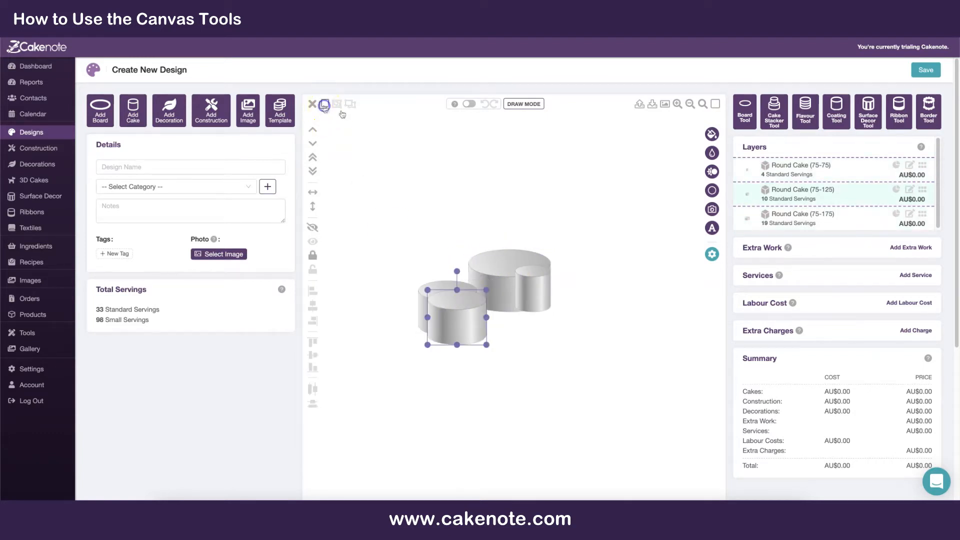
click(324, 104)
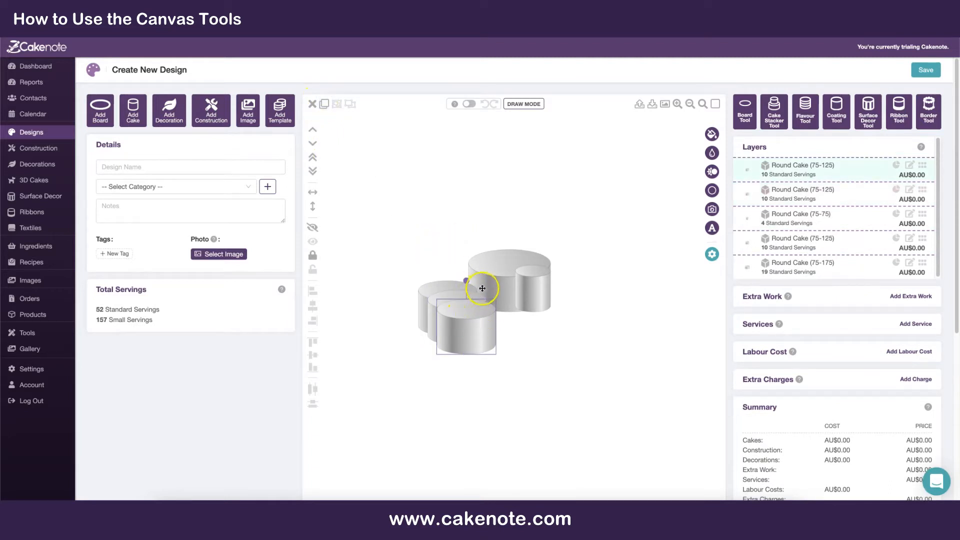
Move the 75-175 and 75-75 cakes together to the upper right of the canvas
drag(515, 231, 560, 316)
drag(512, 292, 616, 205)
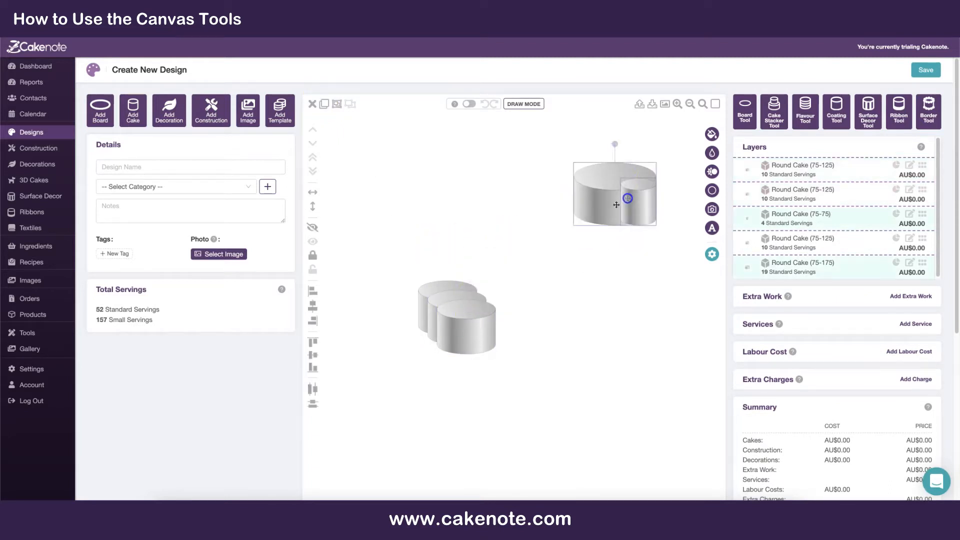
click(471, 260)
Duplicate the front 75-125 cake two more times
drag(424, 273, 473, 334)
click(520, 305)
click(480, 318)
click(323, 104)
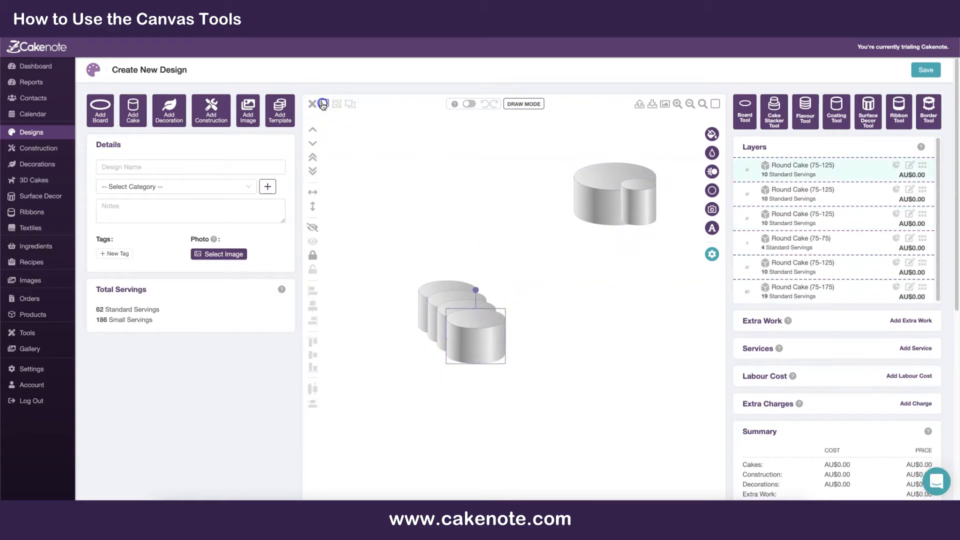
click(323, 104)
Spread the first and last 75-125 cakes apart and distribute all five by their horizontal centres
click(464, 216)
drag(422, 304, 382, 313)
drag(489, 347, 596, 375)
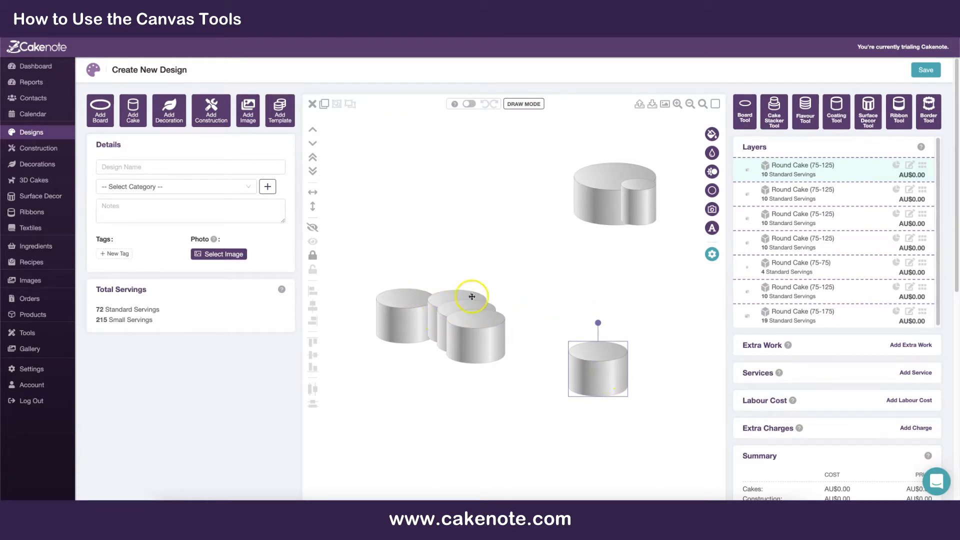
drag(386, 275, 616, 403)
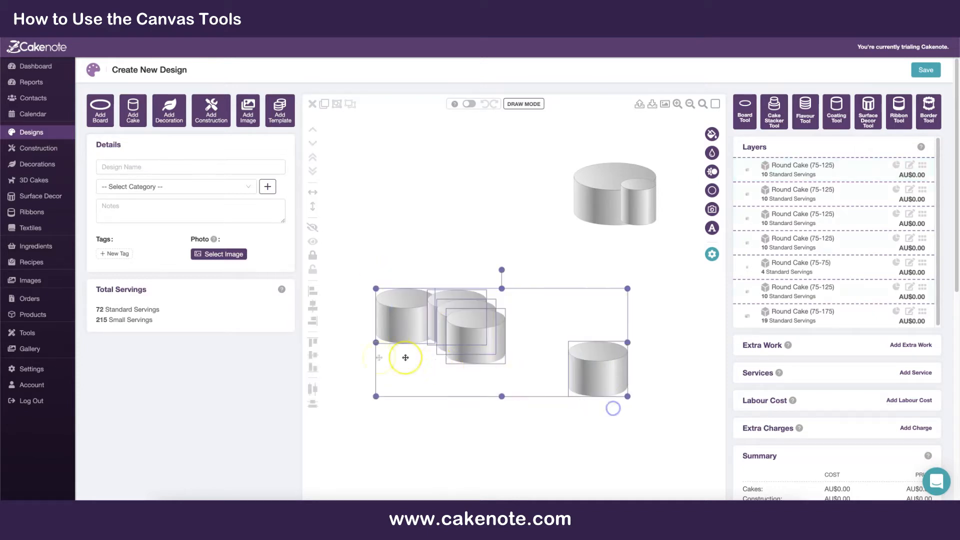
click(315, 390)
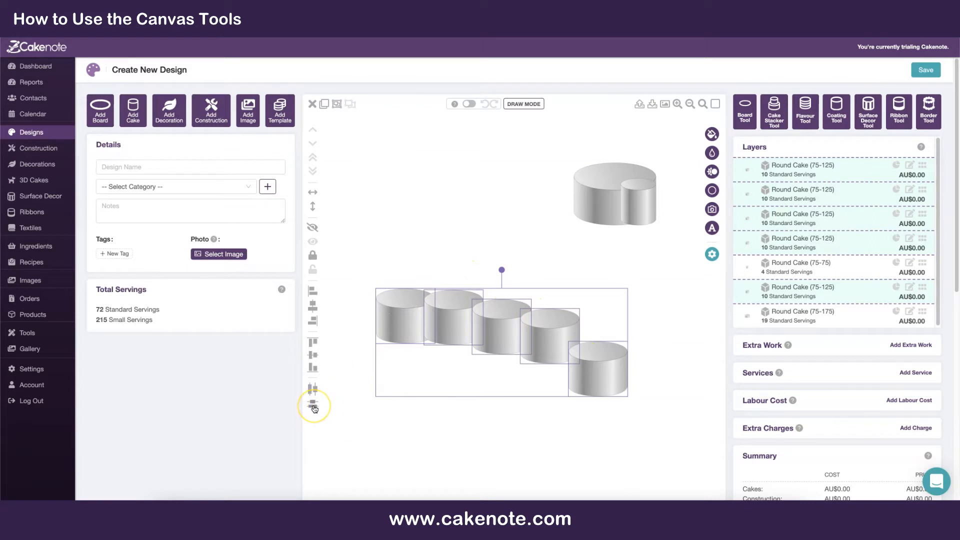
click(441, 415)
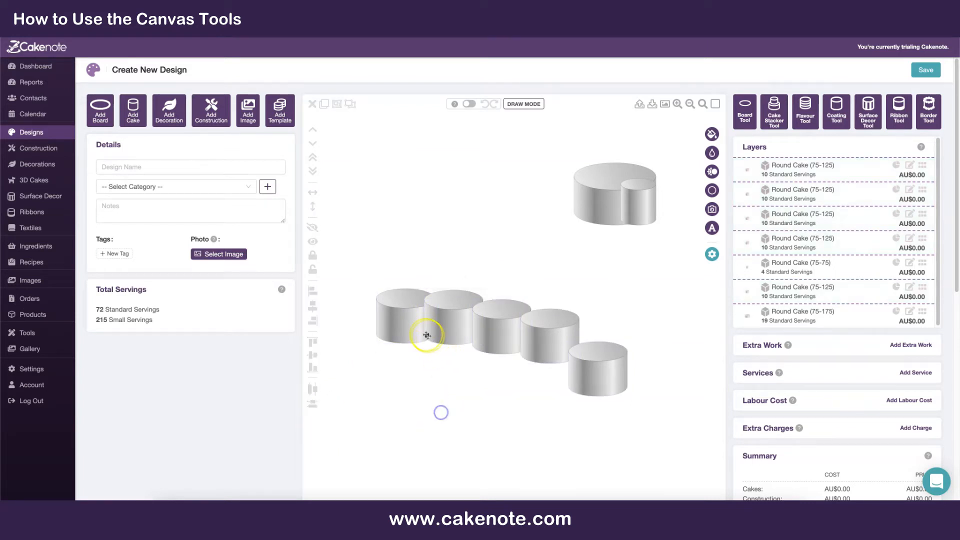
Distribute the five 75-125 cakes evenly by their vertical centres
drag(378, 264, 610, 403)
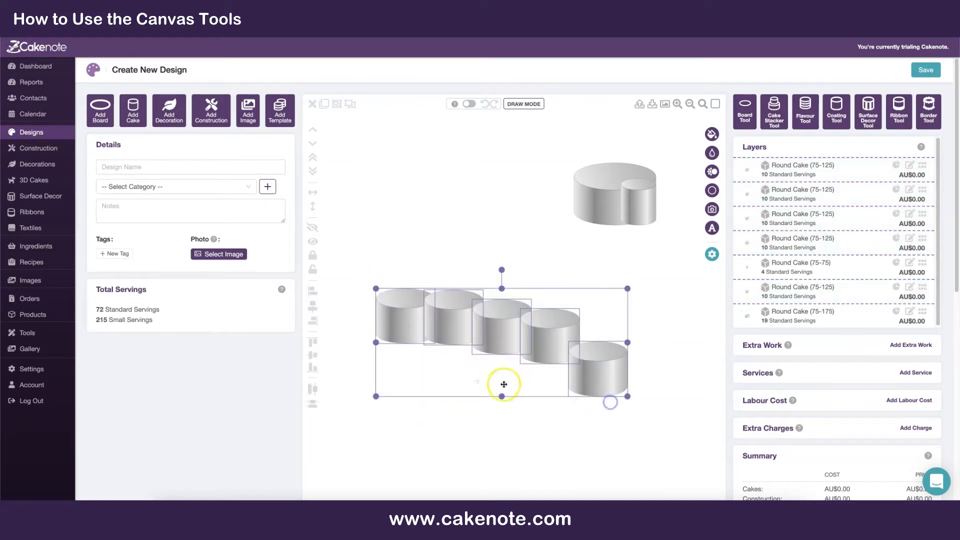
click(311, 407)
click(418, 311)
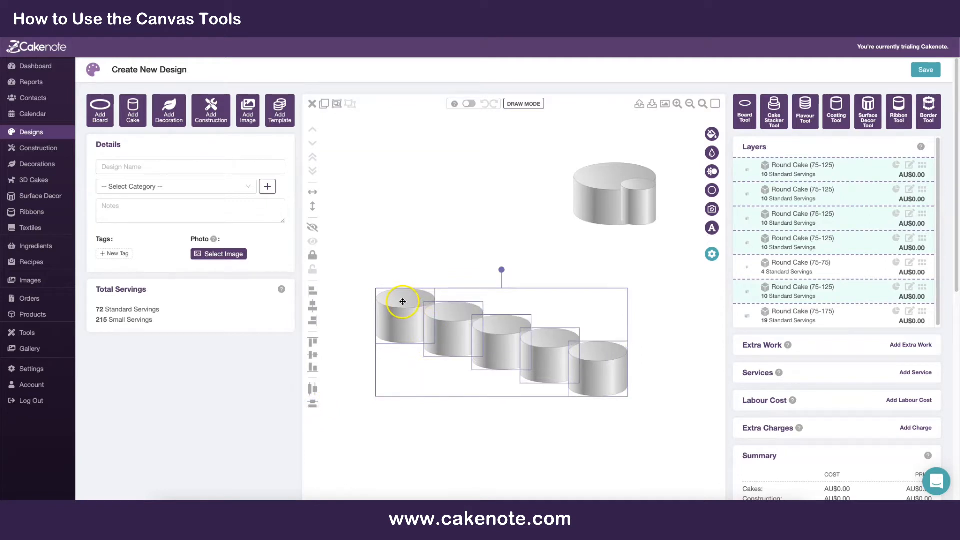
click(435, 259)
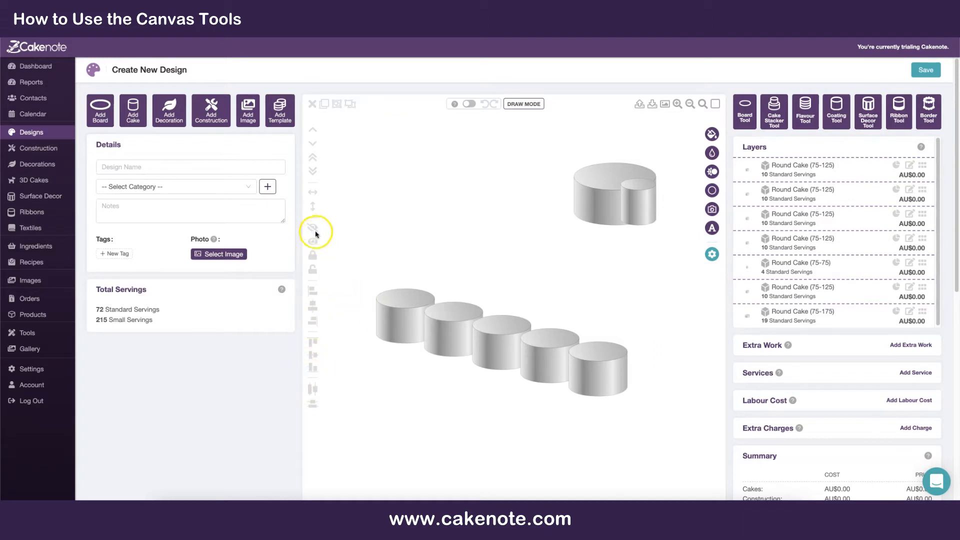
Hide and unhide the leftmost 75-125 cake, leaving it slightly higher at the start of the row
drag(386, 305, 407, 261)
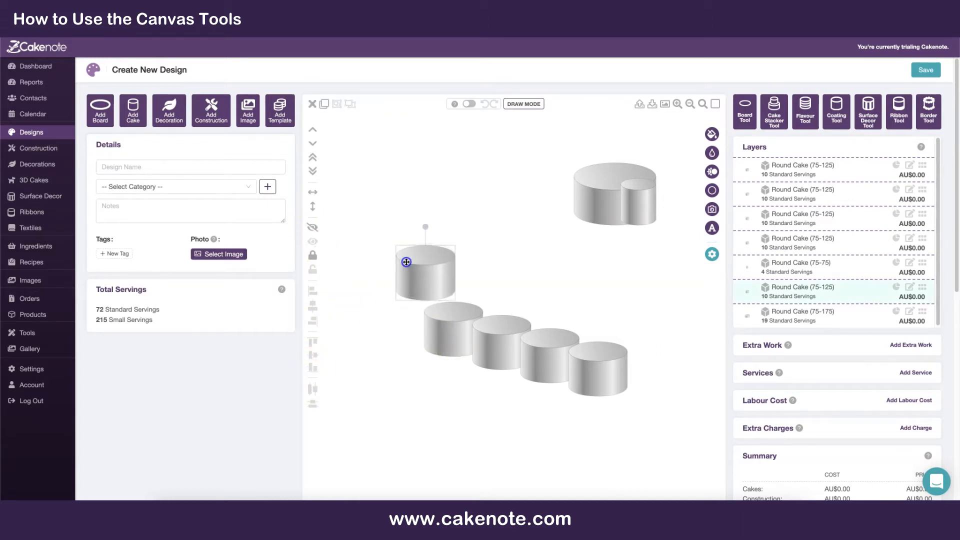
click(312, 230)
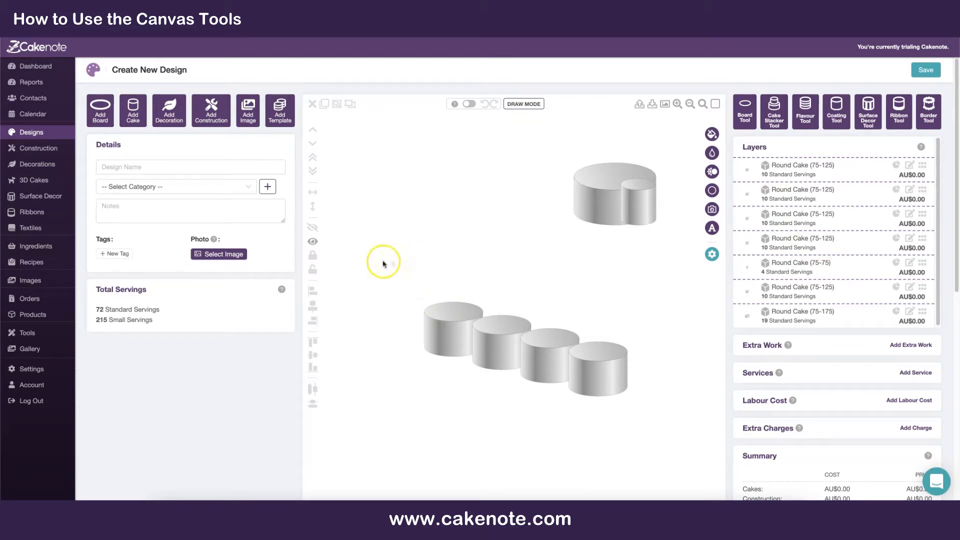
click(314, 243)
drag(427, 264, 405, 293)
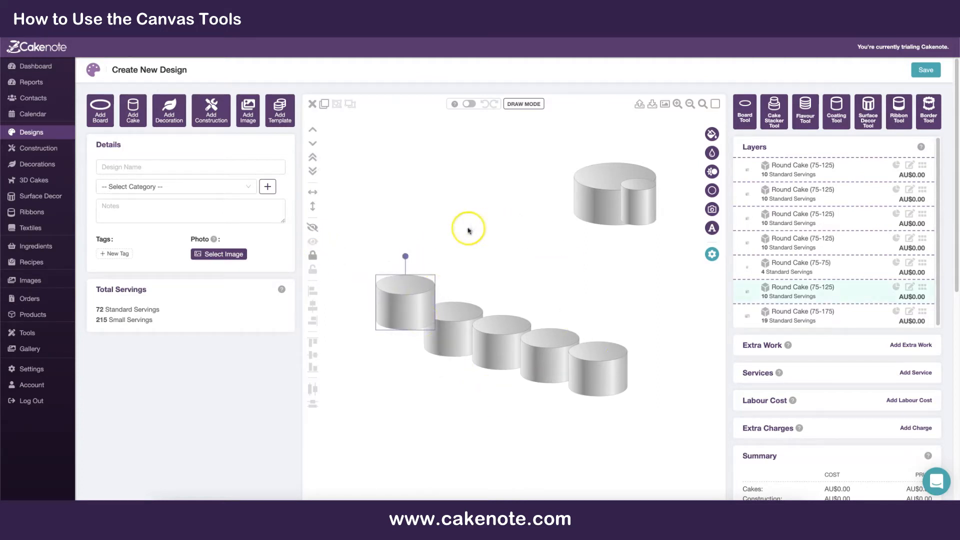
click(387, 248)
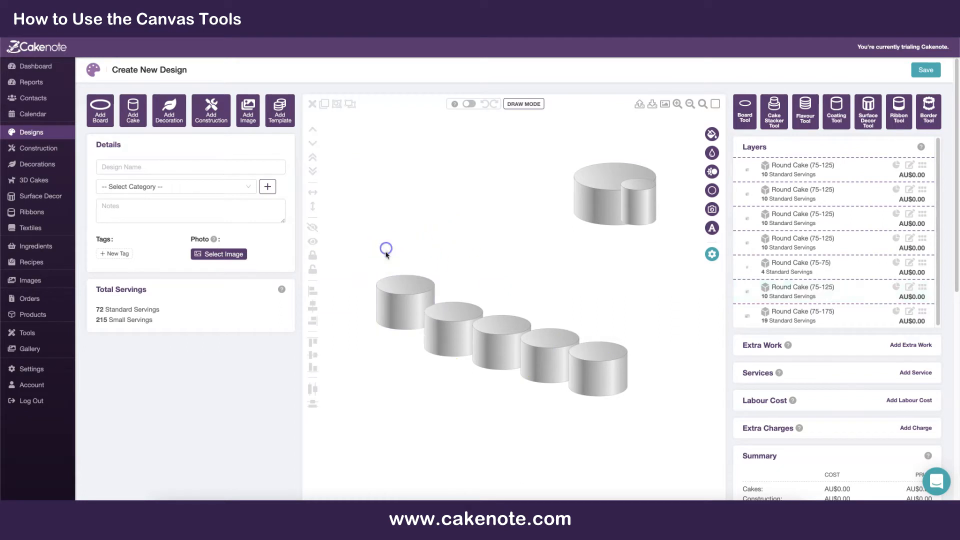
Hide the three leftmost 75-125 cakes at once and unhide all hidden items
drag(395, 267, 478, 334)
click(313, 228)
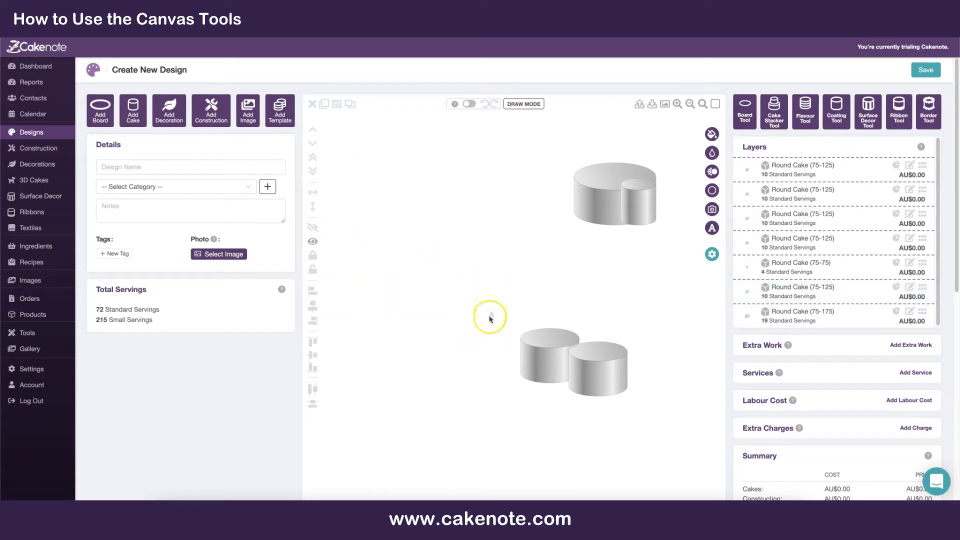
click(313, 242)
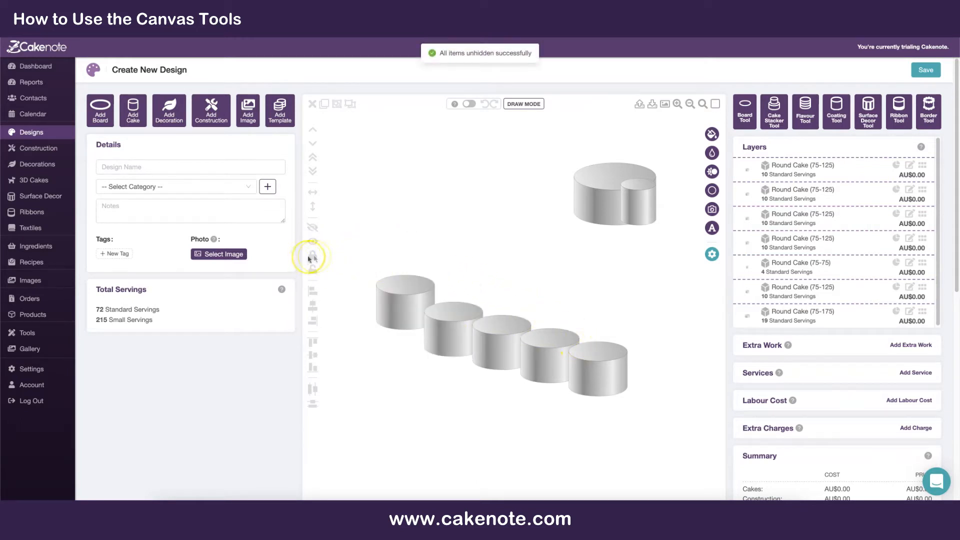
Build a three-tier stack with the 75-175 cake as base, a 75-125 cake in the middle and the 75-75 cake on top
click(383, 300)
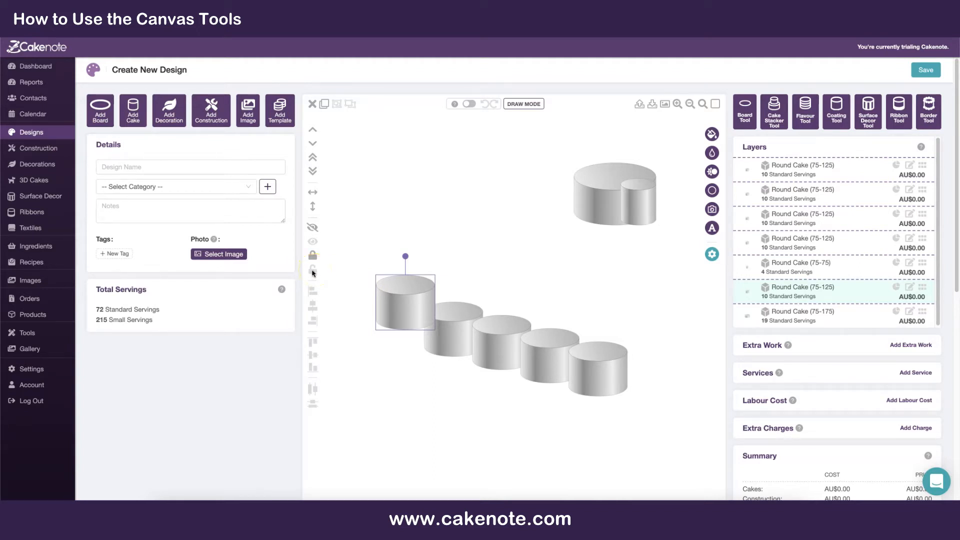
drag(593, 210, 524, 292)
drag(511, 332, 553, 236)
drag(630, 197, 536, 212)
click(497, 202)
drag(543, 250, 546, 254)
click(575, 226)
Lock the three tiers of the stacked cake and try to select and move them
drag(532, 206, 566, 299)
click(386, 253)
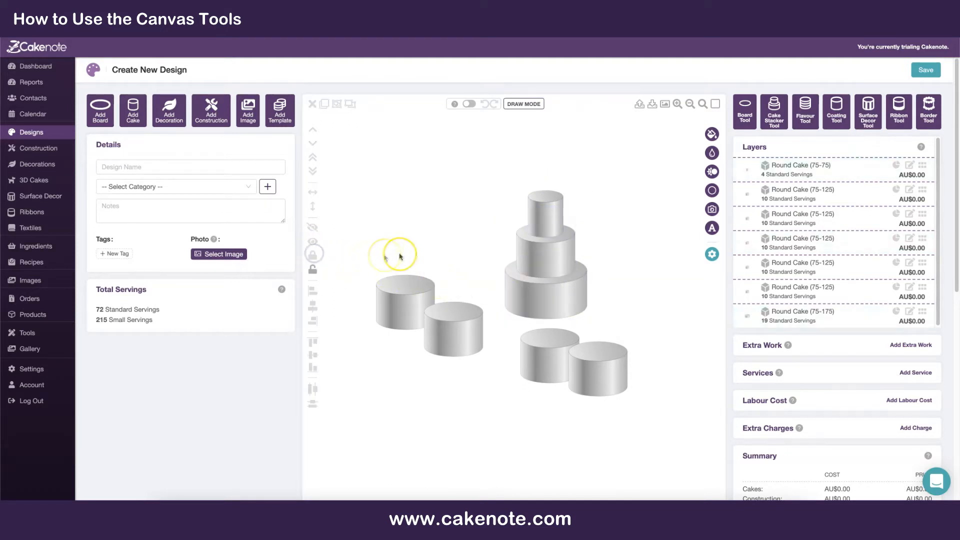
drag(529, 205, 562, 302)
drag(505, 219, 624, 305)
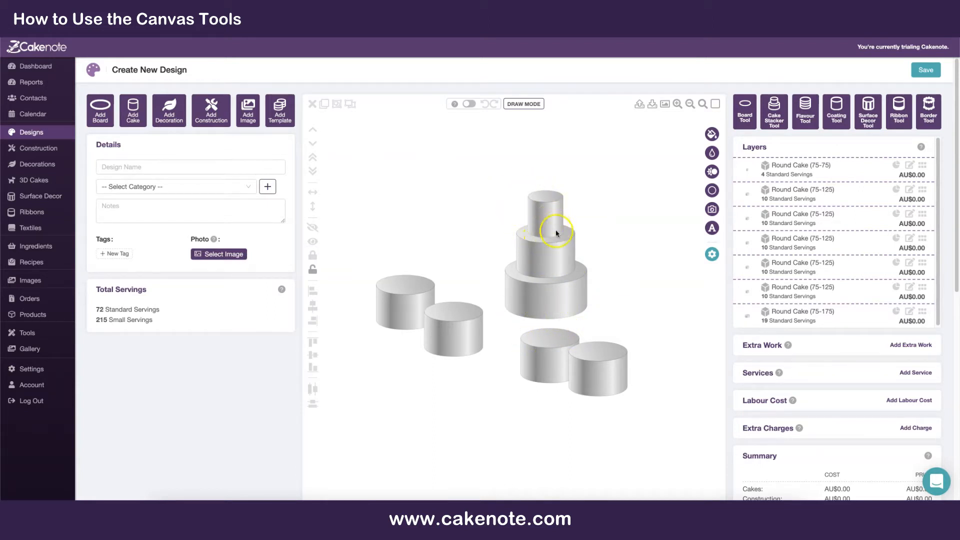
drag(486, 223, 545, 263)
drag(500, 236, 546, 300)
Unlock all items and centre the middle tier horizontally on the stack
click(313, 271)
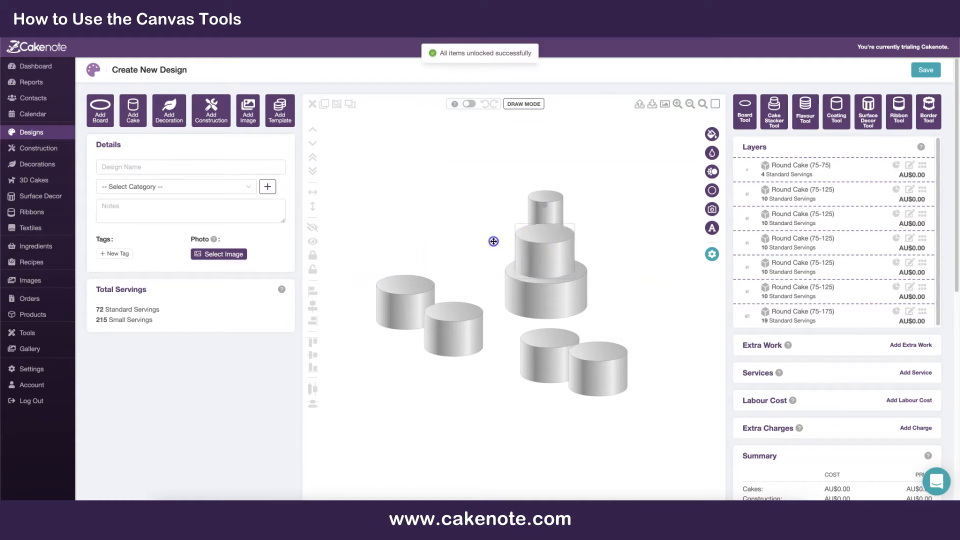
click(518, 242)
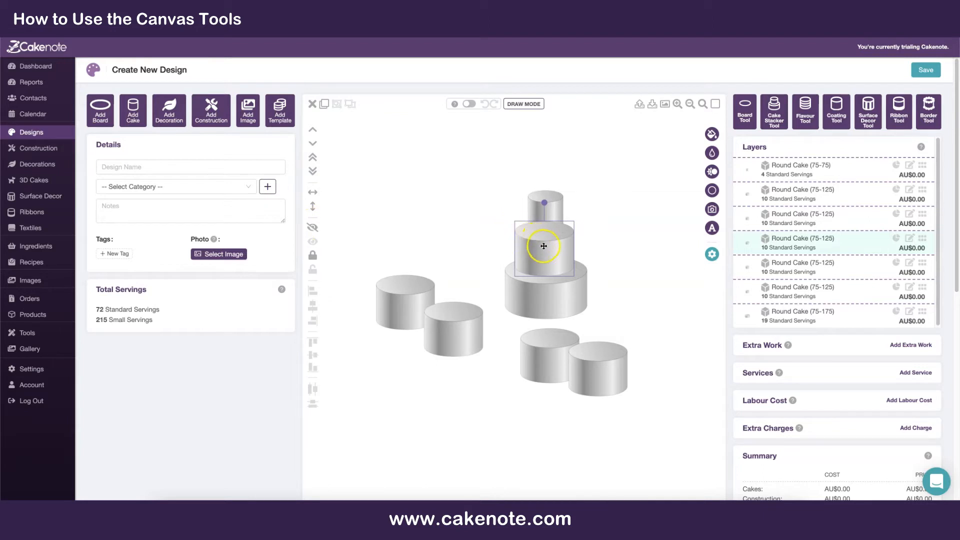
click(313, 191)
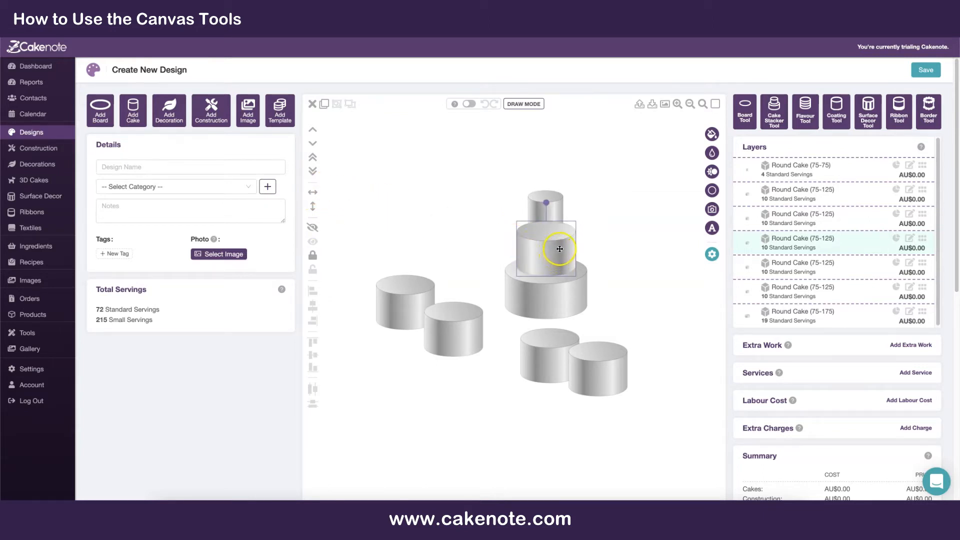
Flip the stack's middle 75-125 tier horizontally, and flip it vertically twice
click(313, 192)
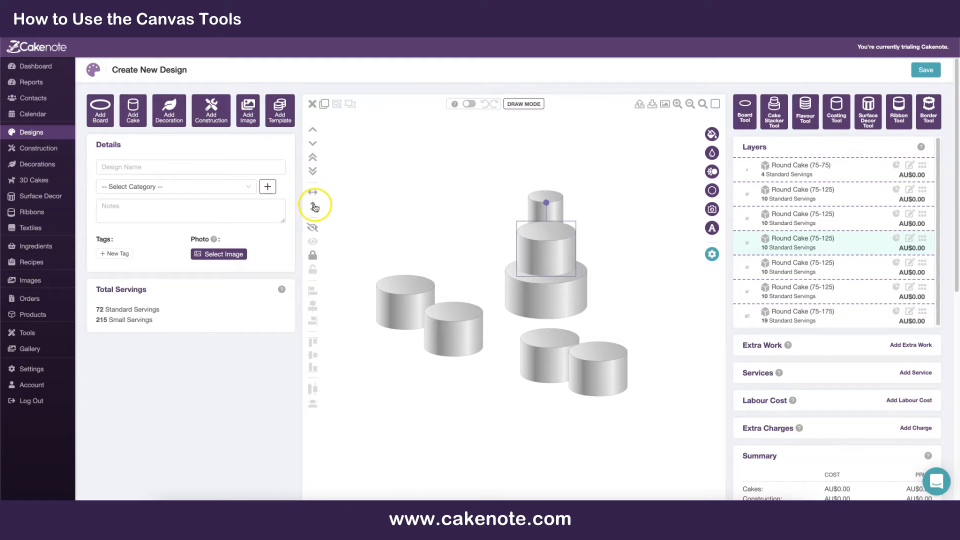
click(313, 206)
drag(536, 240, 559, 249)
click(313, 210)
click(500, 230)
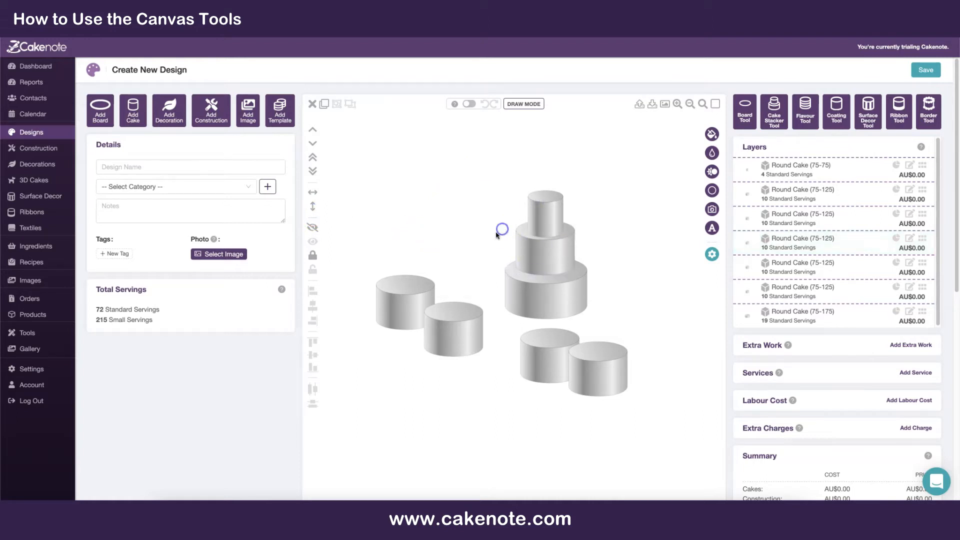
Bring the stack's middle 75-125 tier to the front of the layer order and send it back one layer
click(536, 244)
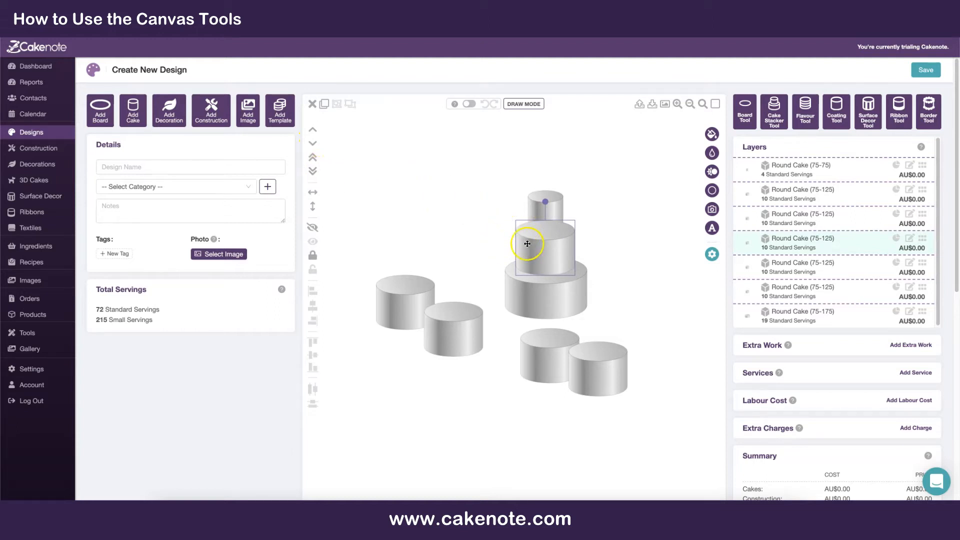
click(499, 227)
click(844, 176)
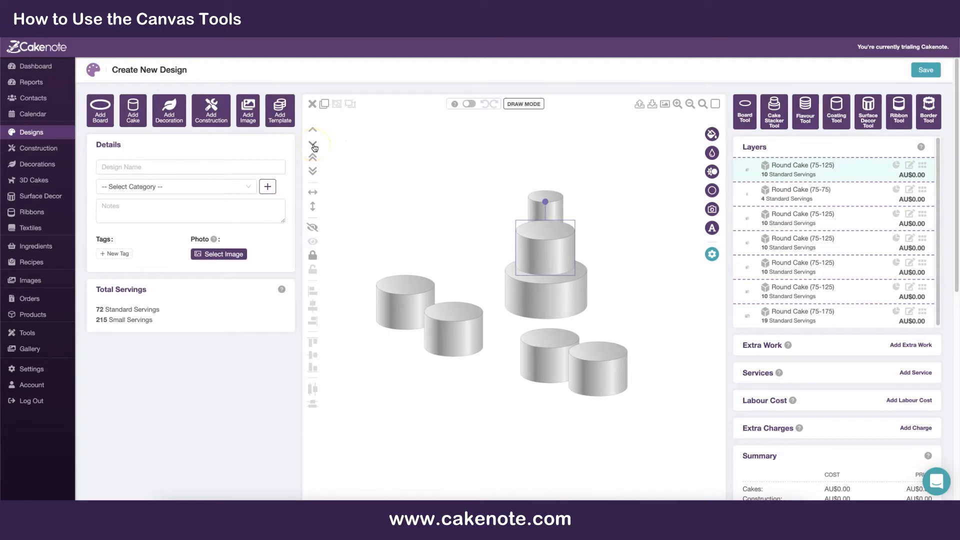
click(313, 146)
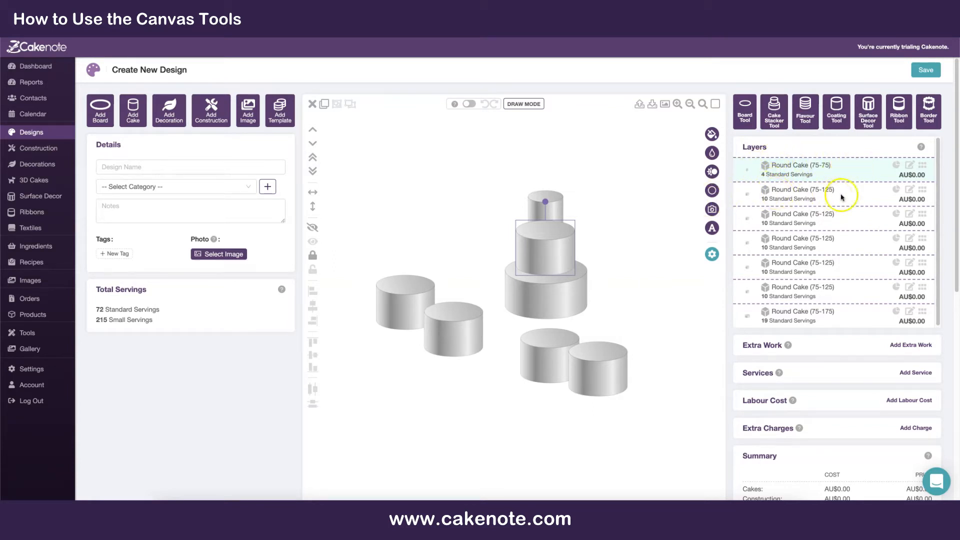
Send the 75-75 cake on top of the stack backward by three layers
click(766, 179)
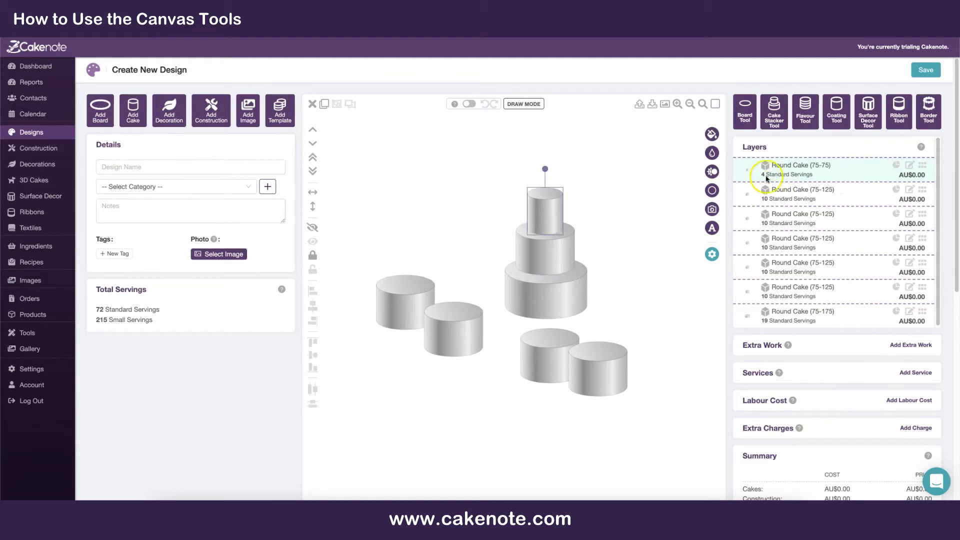
click(314, 144)
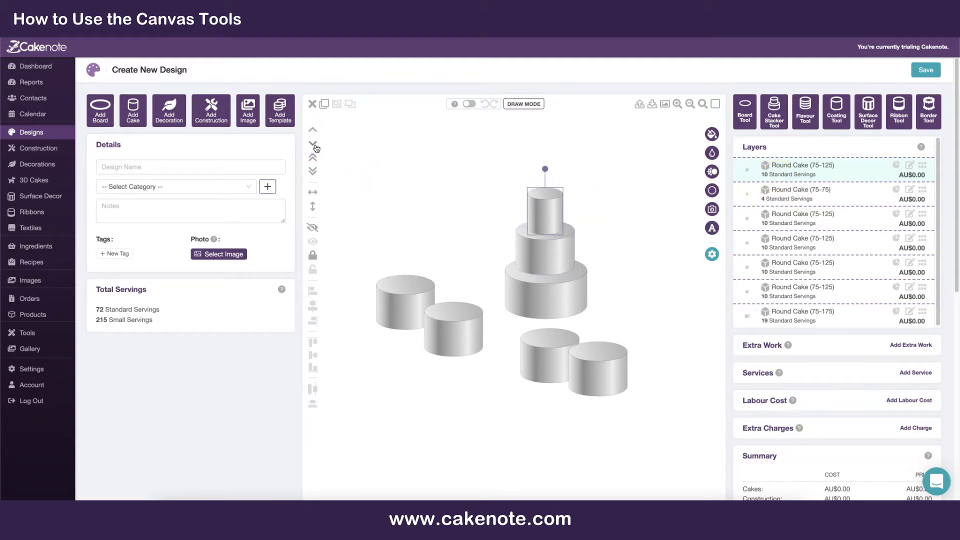
click(316, 146)
click(316, 146)
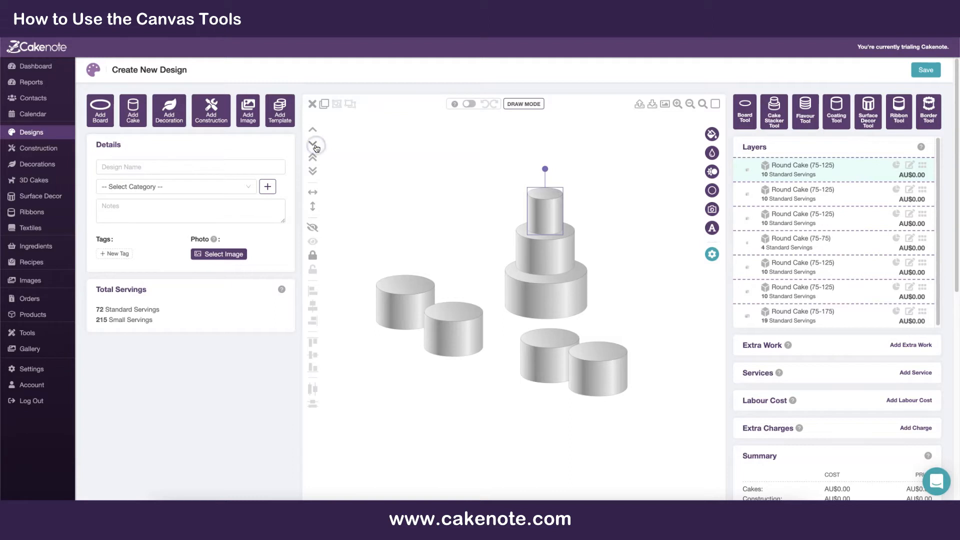
Move the four loose 75-125 cakes onto the stacked cake so that they overlap it and each other
drag(463, 333, 550, 277)
drag(417, 298, 530, 253)
drag(551, 349, 551, 275)
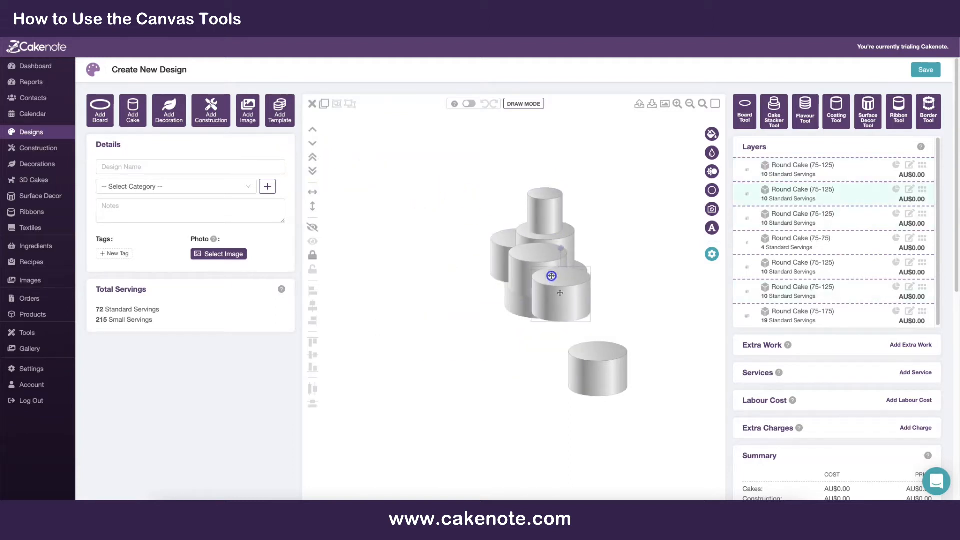
drag(592, 343, 575, 259)
click(606, 191)
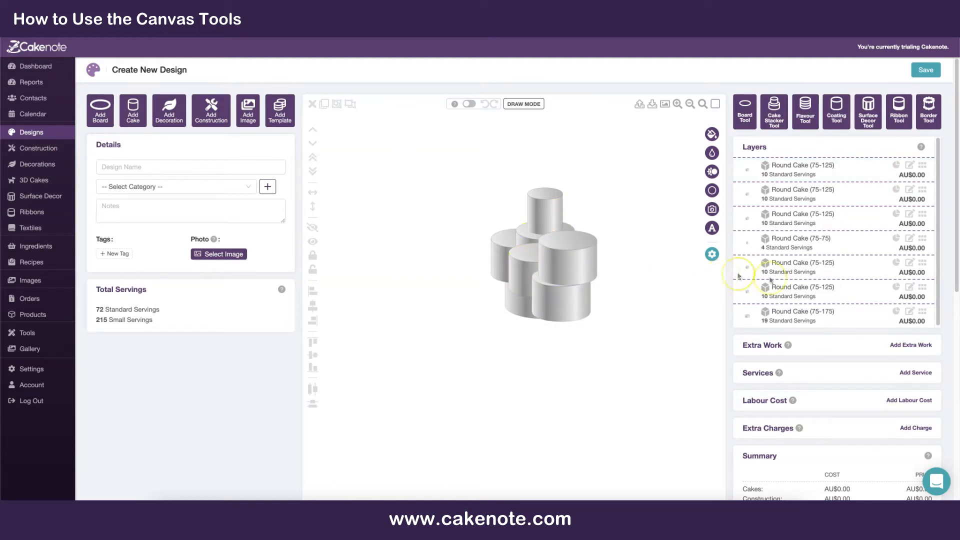
Select the 75-175 base cake behind the other cakes and shift it slightly
click(823, 317)
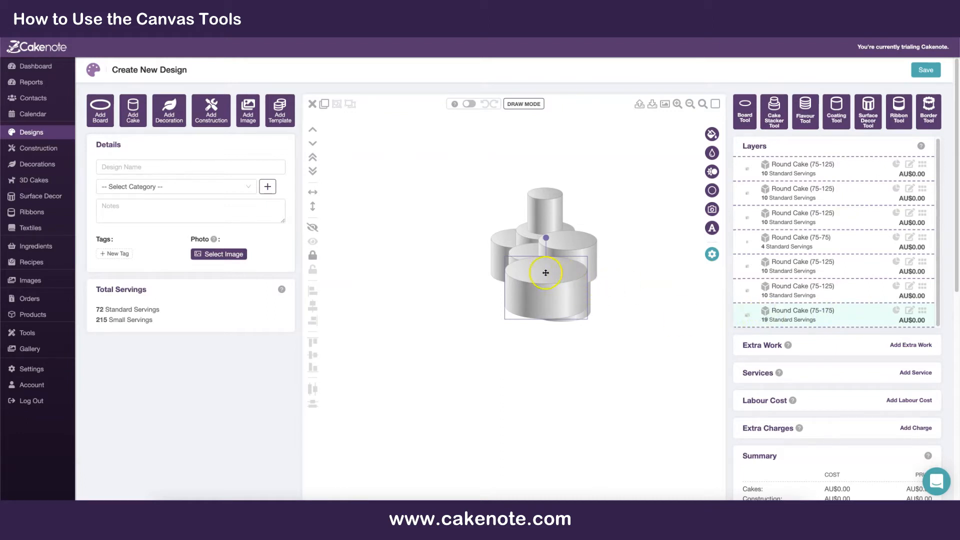
click(624, 283)
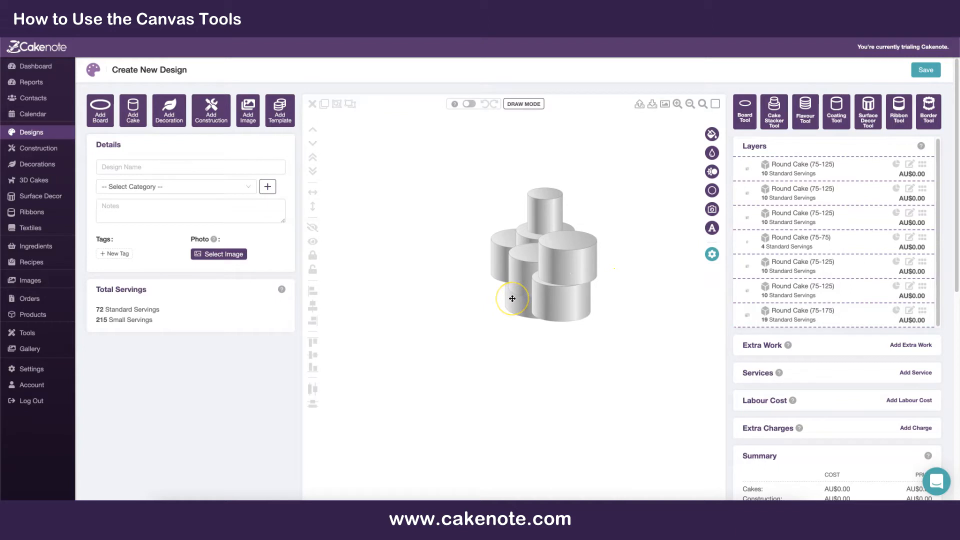
drag(511, 299, 550, 280)
click(630, 289)
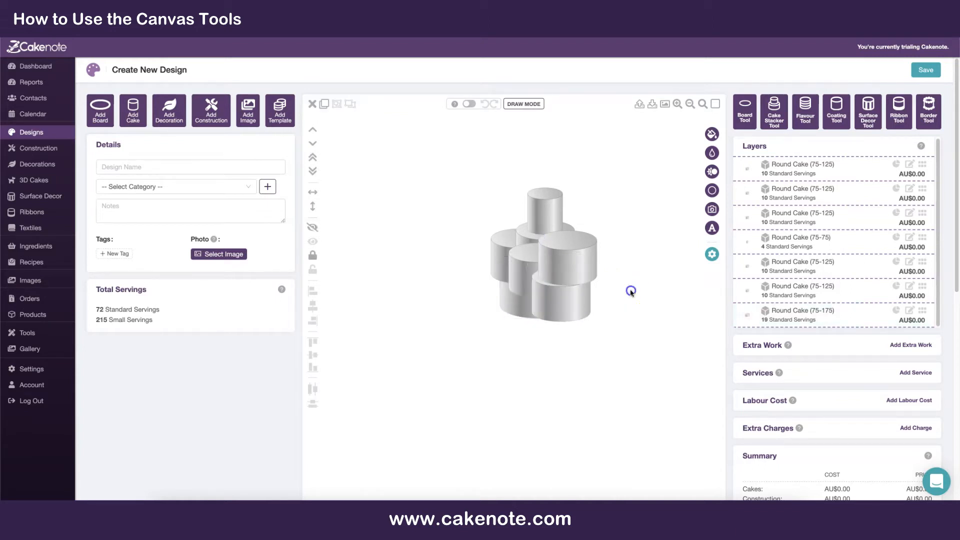
click(515, 302)
drag(515, 302, 517, 299)
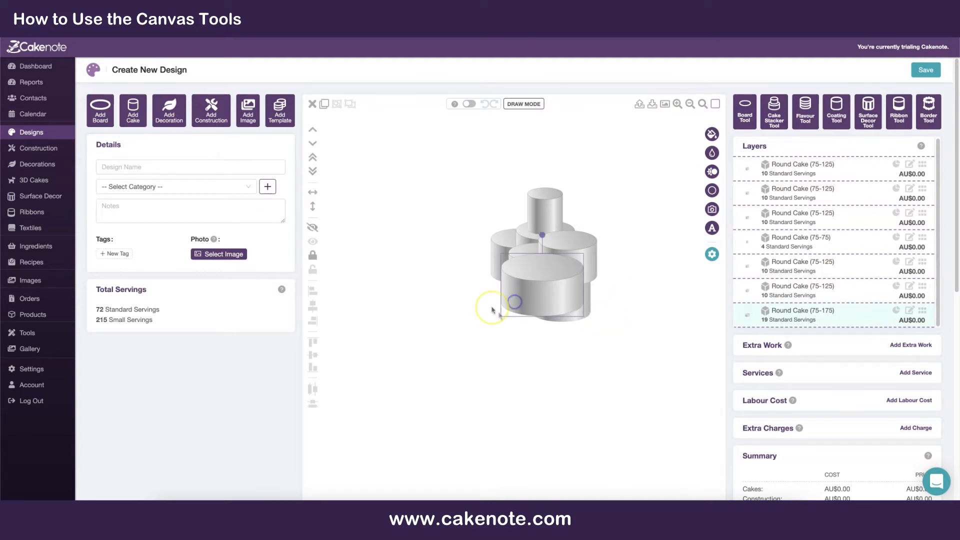
Bring the 75-175 base cake to the front of all layers and move it up over the other cakes
click(313, 160)
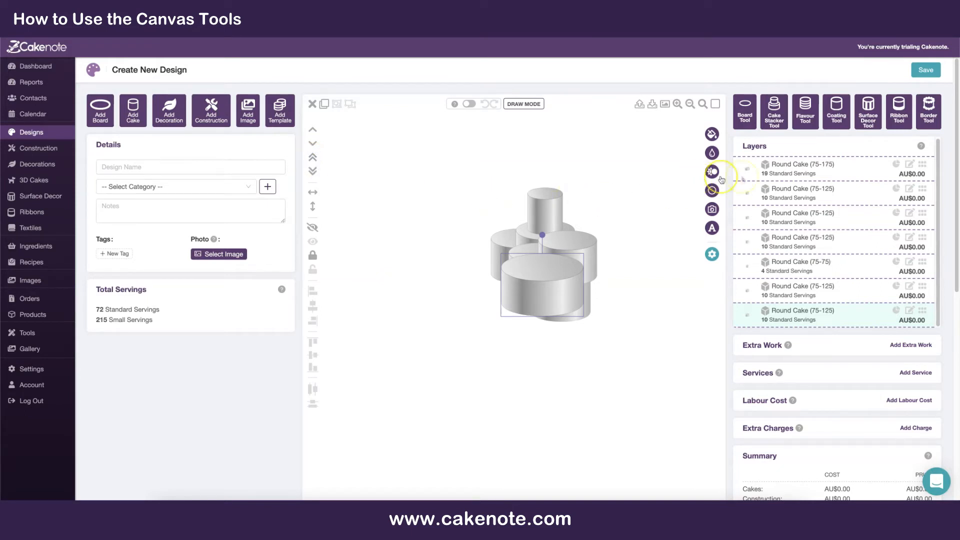
click(610, 207)
drag(570, 269, 565, 238)
click(597, 228)
Send the 75-175 cake to the back of all layers
click(538, 250)
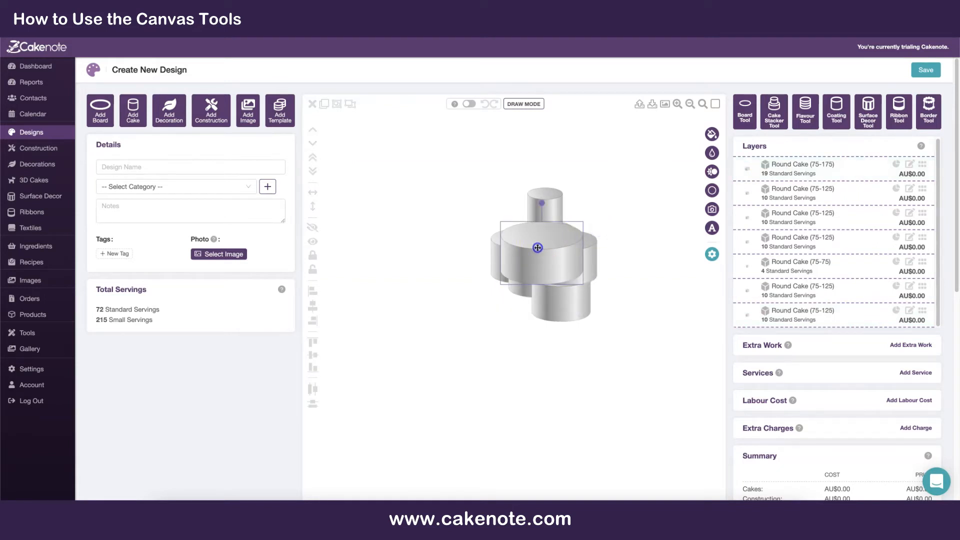
click(313, 170)
click(426, 225)
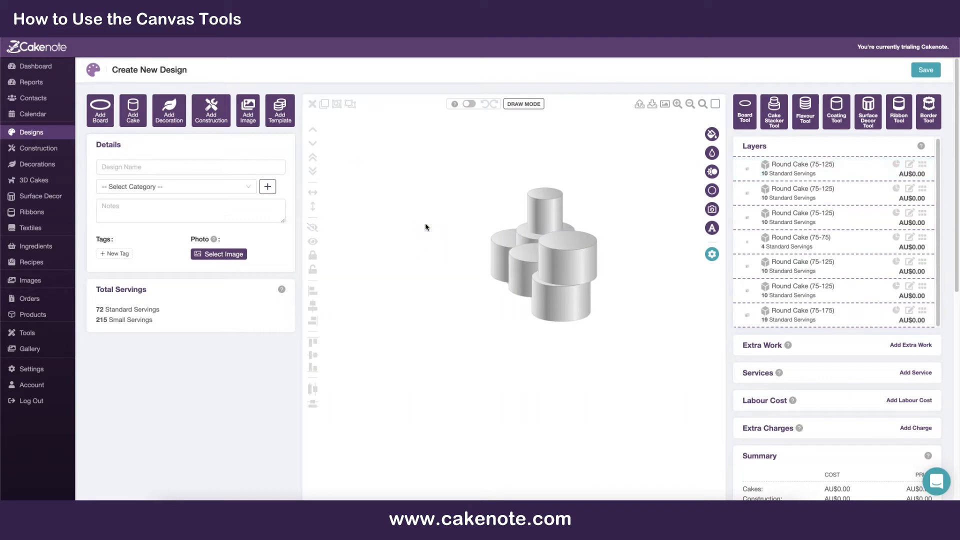
Delete the frontmost 75-125 cake on the right side of the pile
click(564, 249)
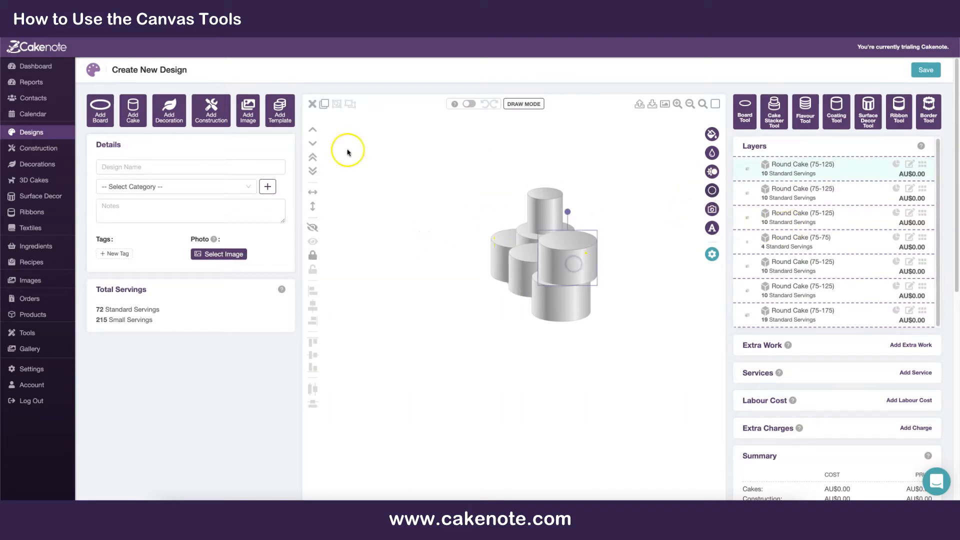
click(313, 106)
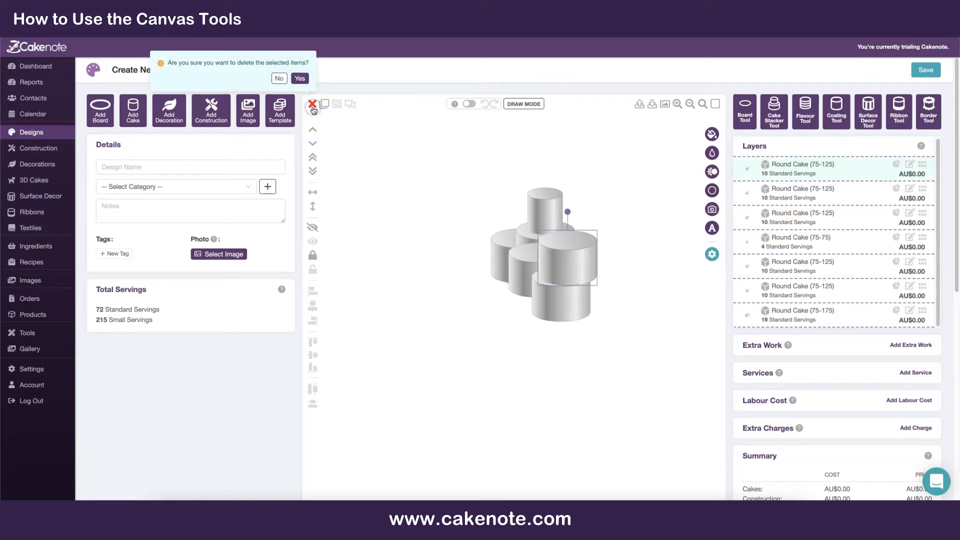
click(299, 79)
Delete the two overlapping 75-125 cakes on the left of the pile and the 75-175 cake together
drag(476, 241, 512, 275)
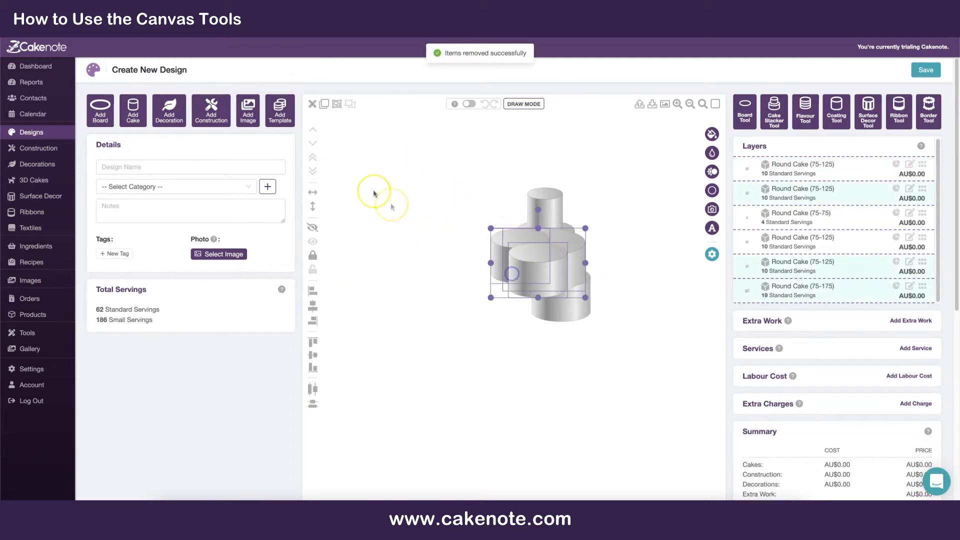
click(313, 104)
click(299, 79)
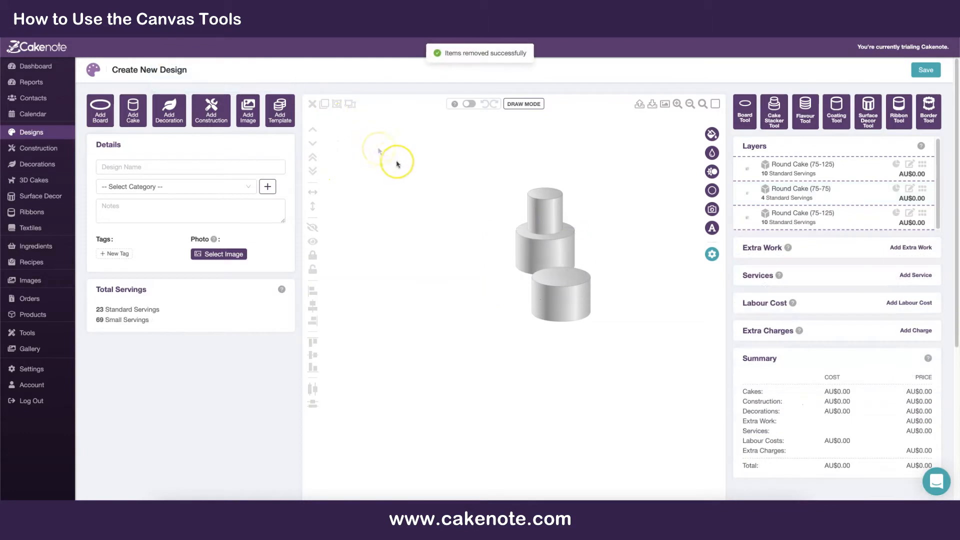
Duplicate the 75-125 cake below the 75-75 cake and place the copy left of the stack
click(544, 243)
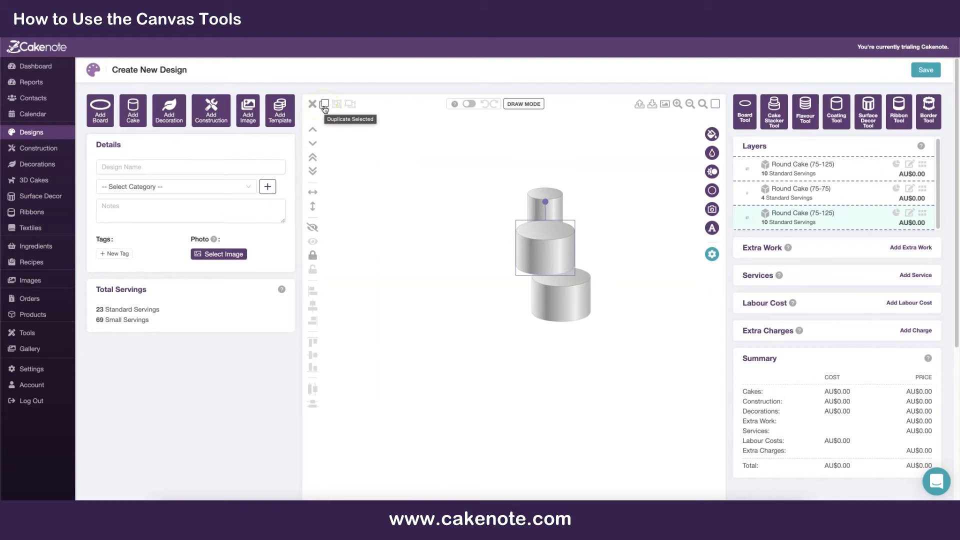
click(324, 105)
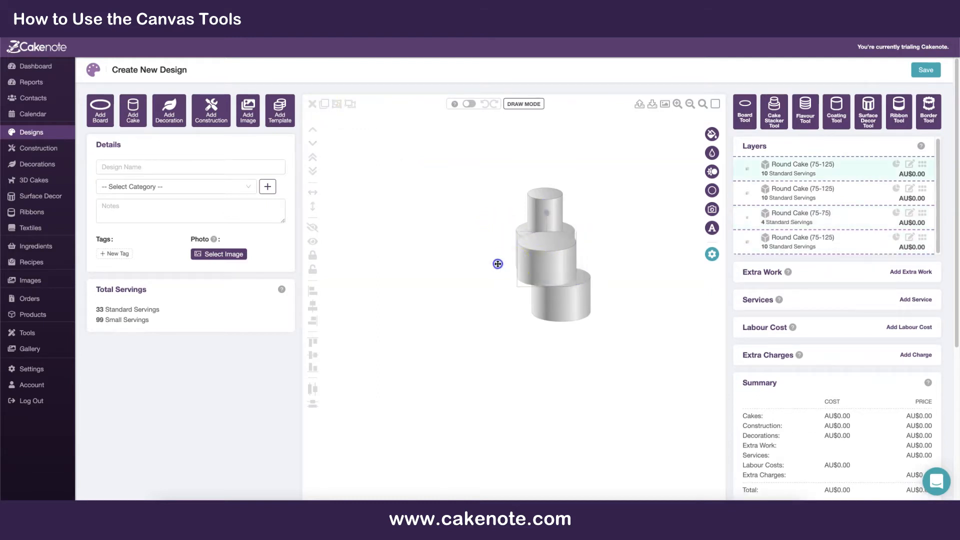
drag(498, 264, 493, 265)
Select the left 75-125 cake and the stack's upper two cakes, and duplicate them together
drag(487, 194, 545, 250)
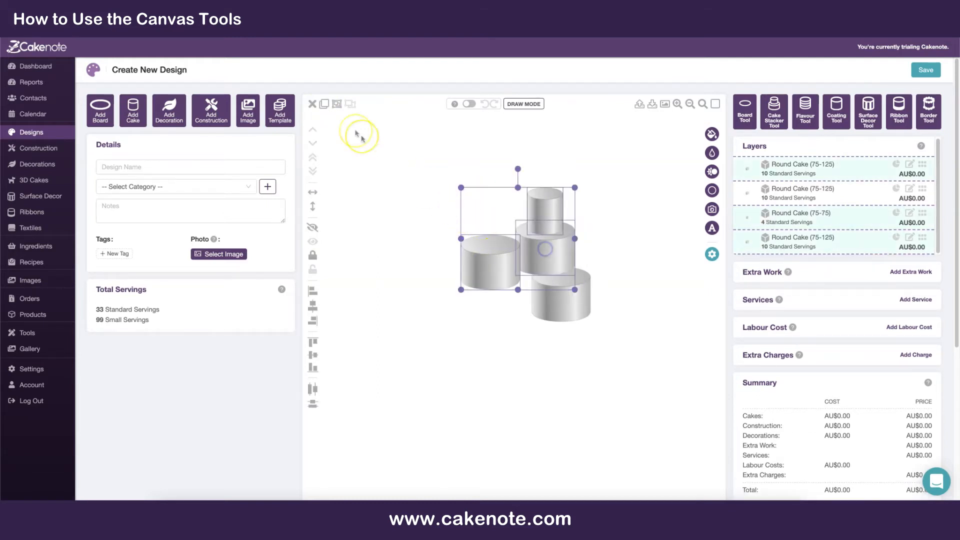
click(326, 107)
click(448, 200)
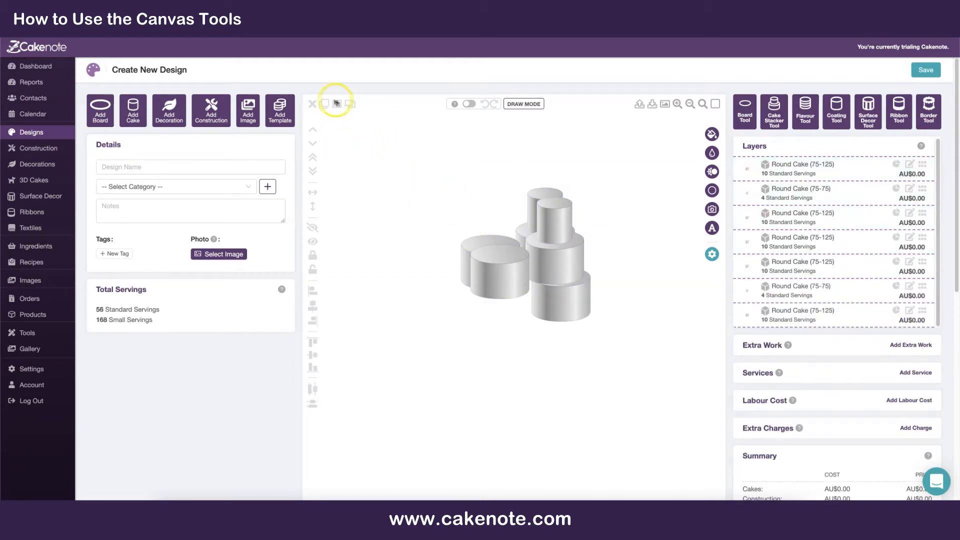
Group the two overlapping 75-125 cakes left of the stack and move the group further left
drag(456, 222, 501, 273)
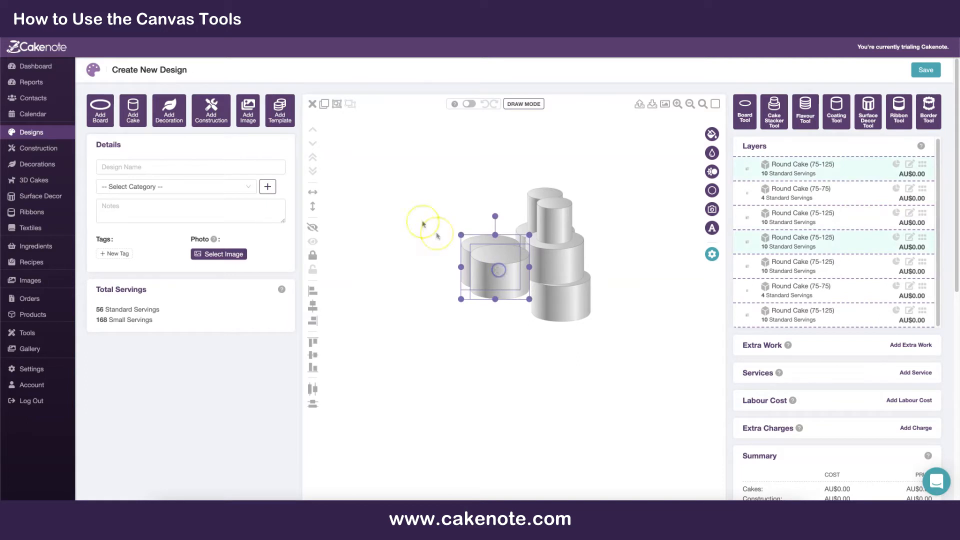
click(337, 104)
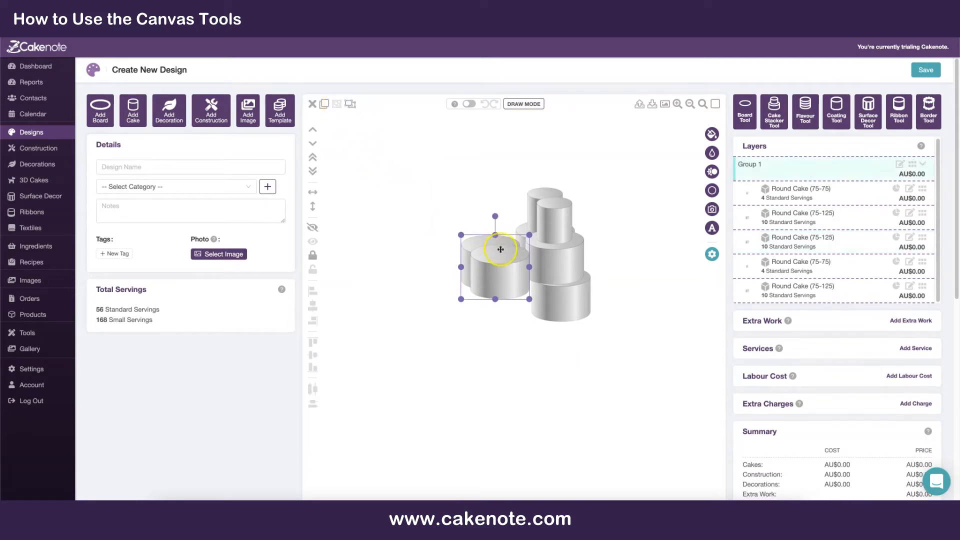
drag(498, 250, 475, 240)
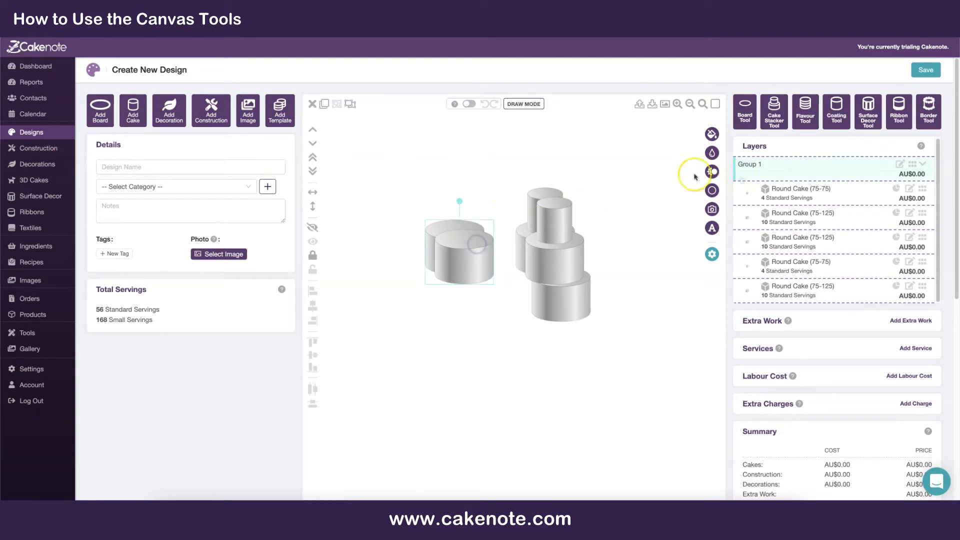
Ungroup the two 75-125 cakes and move the rear one up and left, away from the other
click(924, 165)
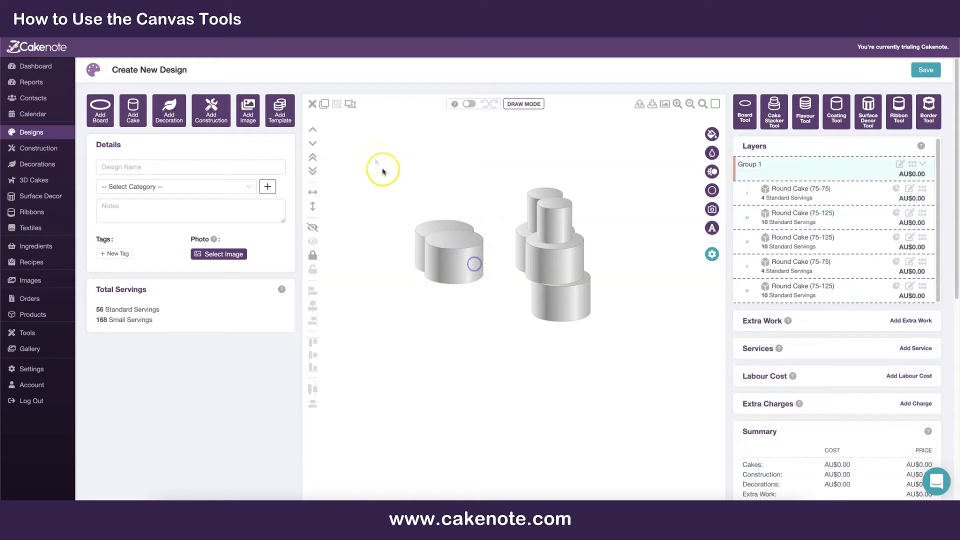
drag(444, 235, 445, 227)
click(353, 107)
drag(440, 218, 426, 203)
Turn on undo and redo tracking and move the loose 75-125 cake to the right side of the stack
click(477, 249)
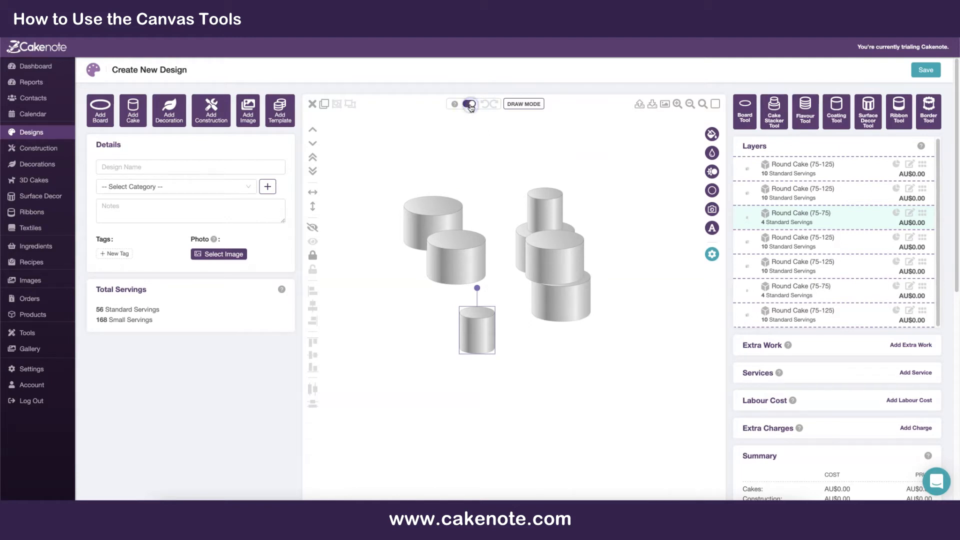
drag(473, 262, 606, 293)
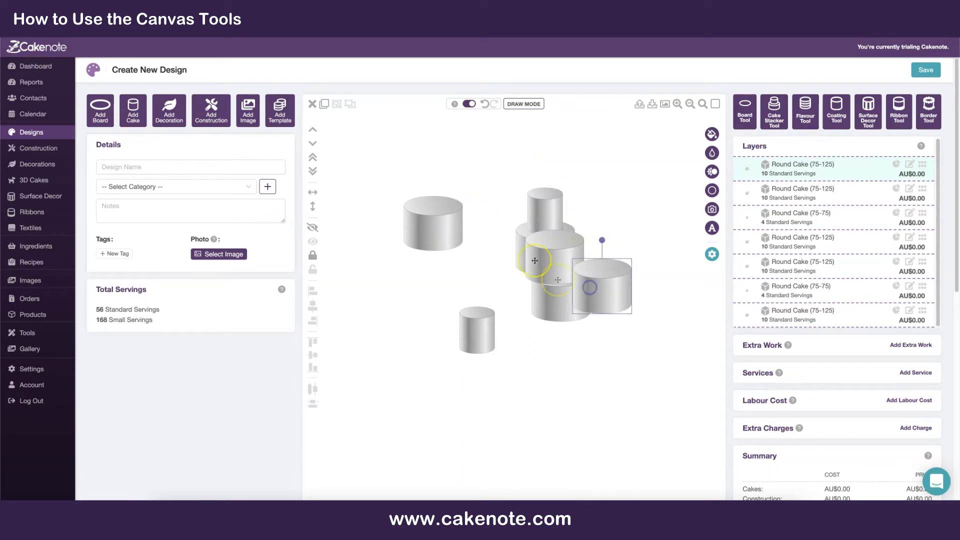
Undo the recent moves of the loose 75-125 cake step by step
click(484, 104)
click(485, 104)
click(485, 104)
click(485, 104)
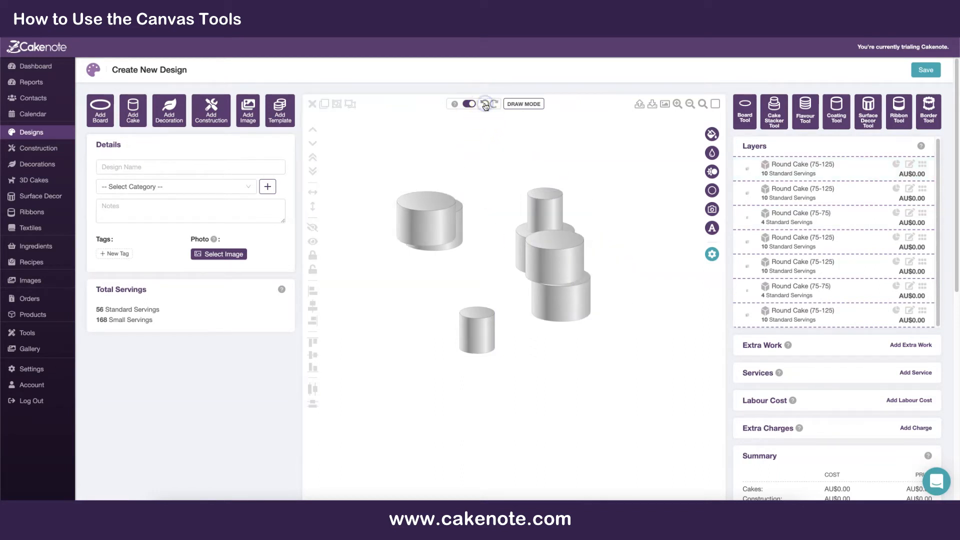
click(485, 104)
Redo the undone moves of the loose 75-125 cake
click(495, 104)
click(496, 105)
click(496, 105)
click(495, 105)
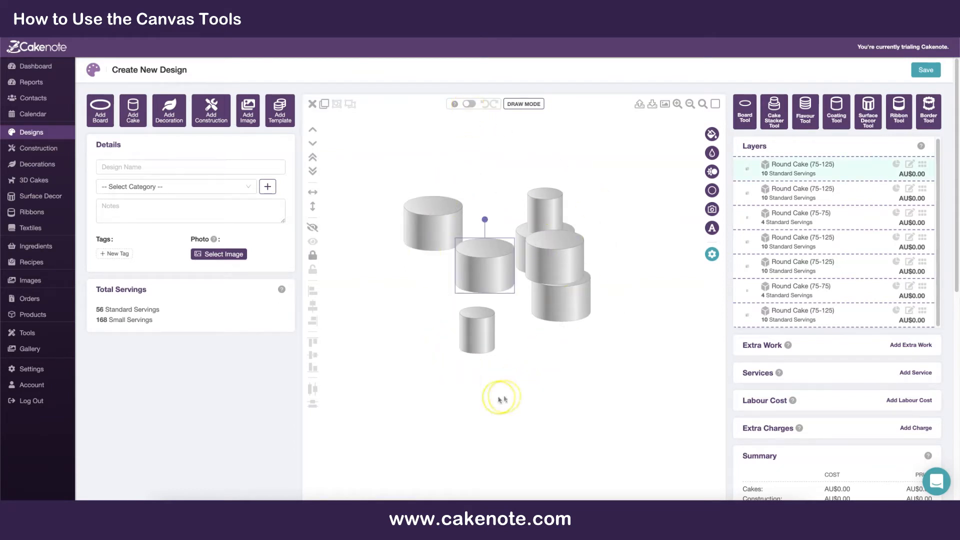
Deselect the cake and switch the canvas to draw mode
click(498, 138)
click(520, 107)
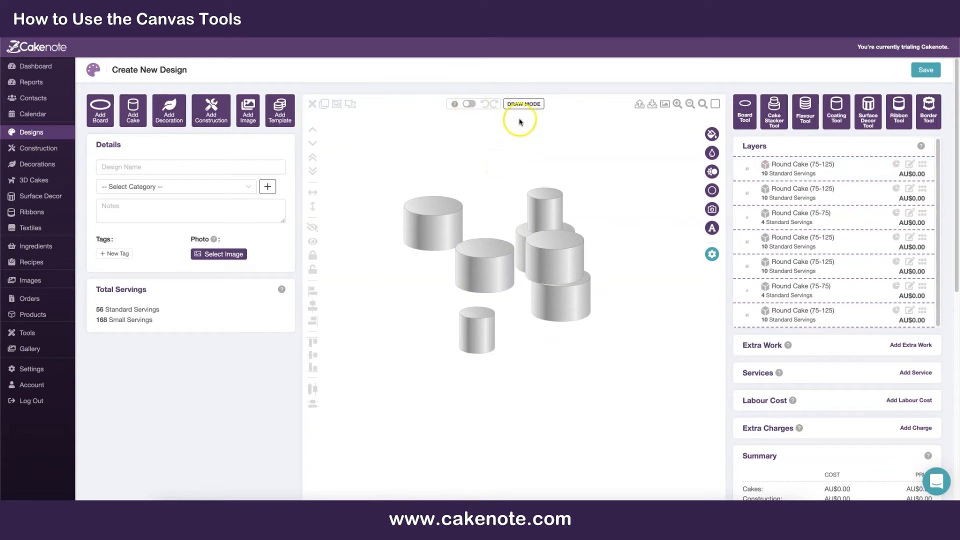
click(515, 107)
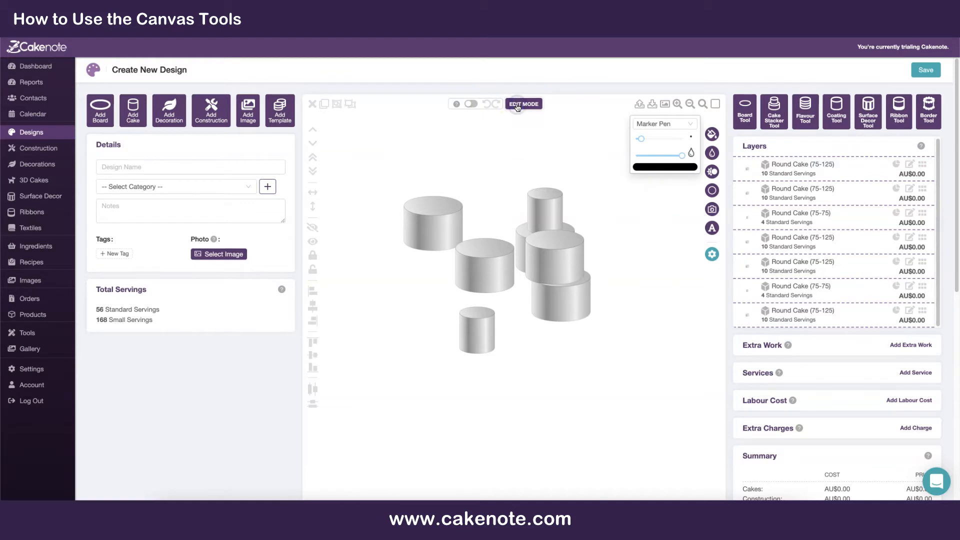
Draw a thin black marker line across the cakes, increase the marker thickness and draw a bold line to the right of the stack
mouse_move(479, 152)
mouse_down()
mouse_move(463, 221)
mouse_move(587, 354)
mouse_move(630, 266)
mouse_up()
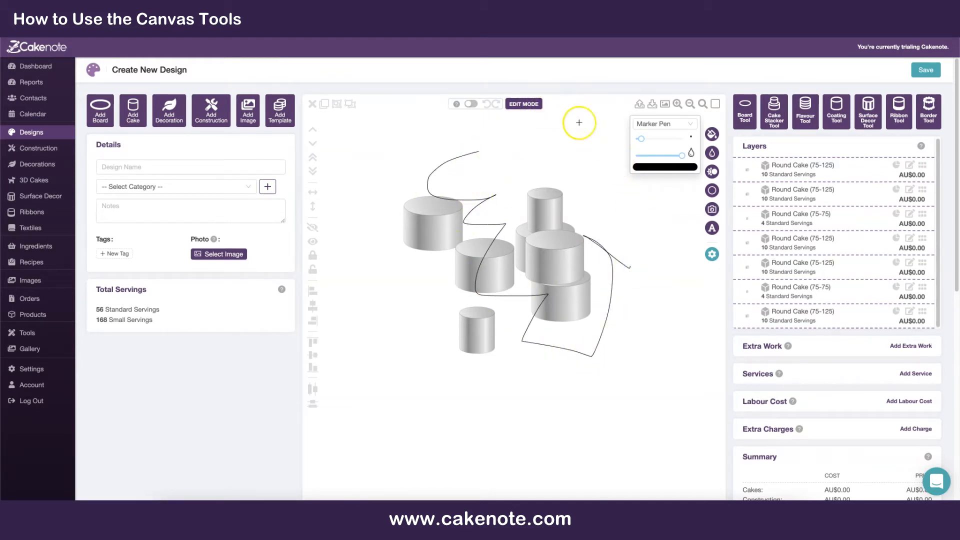
click(661, 122)
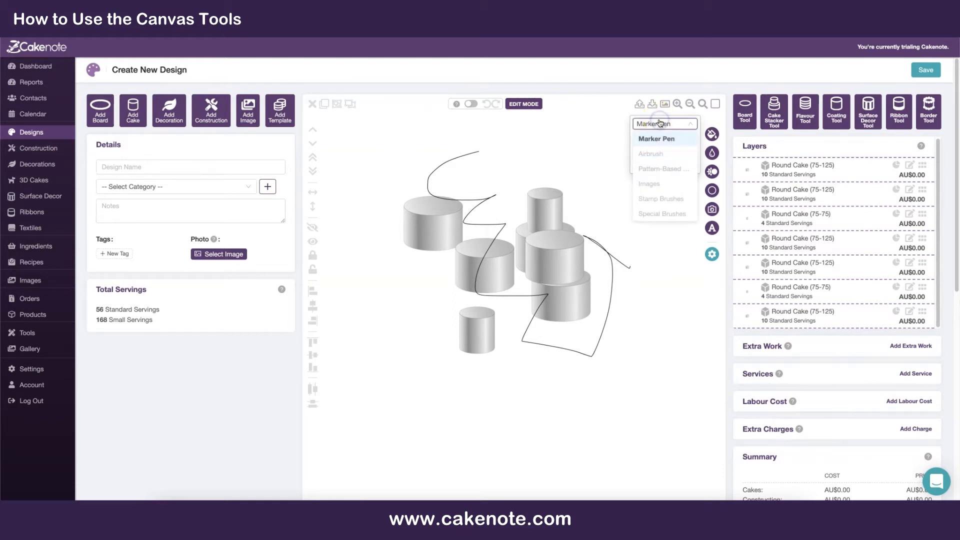
click(660, 126)
drag(646, 138, 655, 139)
mouse_move(605, 197)
mouse_down()
mouse_move(629, 237)
mouse_move(652, 358)
mouse_up()
Lower the marker opacity to 40 and draw two translucent black strokes beside the bold line
drag(682, 155, 654, 158)
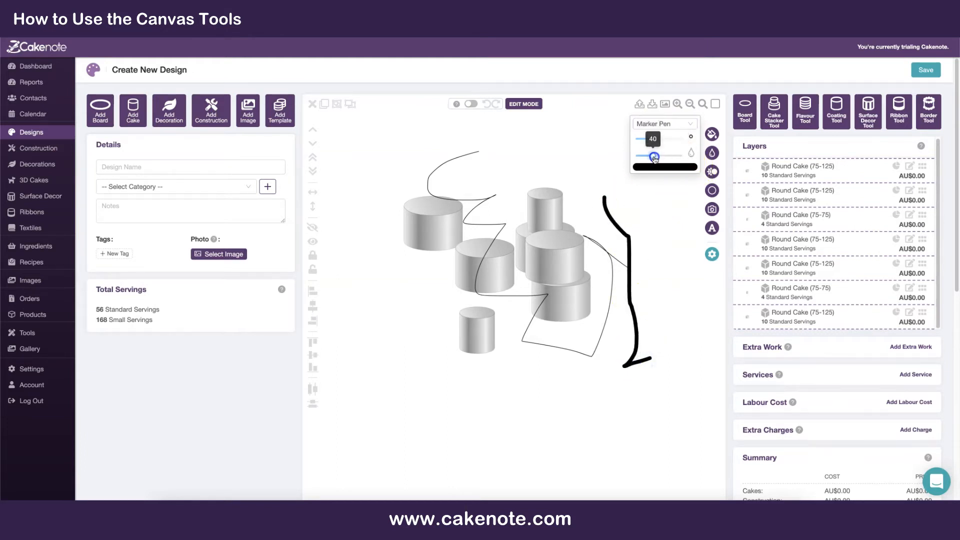
mouse_move(621, 198)
mouse_down()
mouse_move(658, 266)
mouse_move(659, 301)
mouse_up()
mouse_move(644, 222)
mouse_down()
mouse_move(674, 284)
mouse_move(680, 352)
mouse_up()
Change the marker colour to orange-red and draw a translucent zigzag stroke down over the right side of the cake stack
click(667, 173)
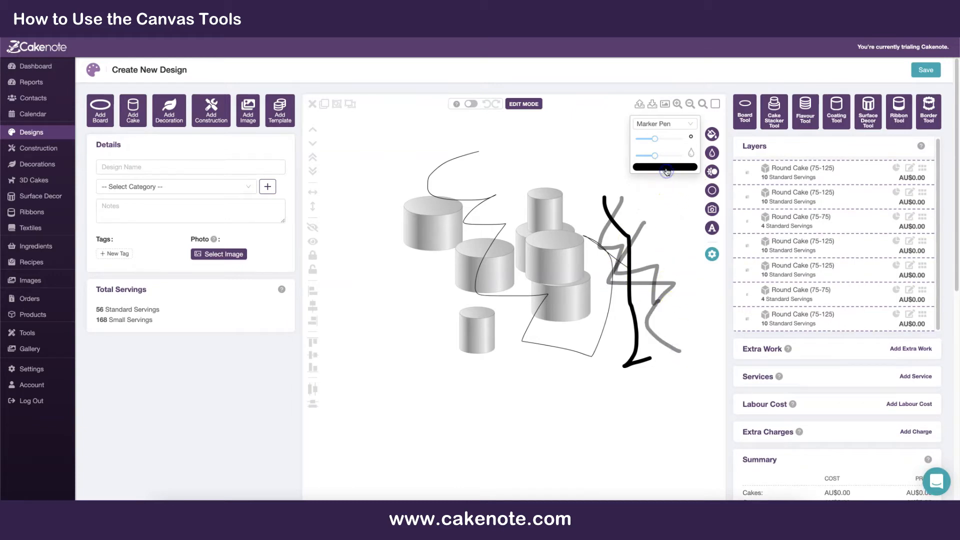
click(672, 180)
mouse_move(598, 167)
mouse_down()
mouse_move(562, 200)
mouse_move(587, 336)
mouse_move(575, 352)
mouse_up()
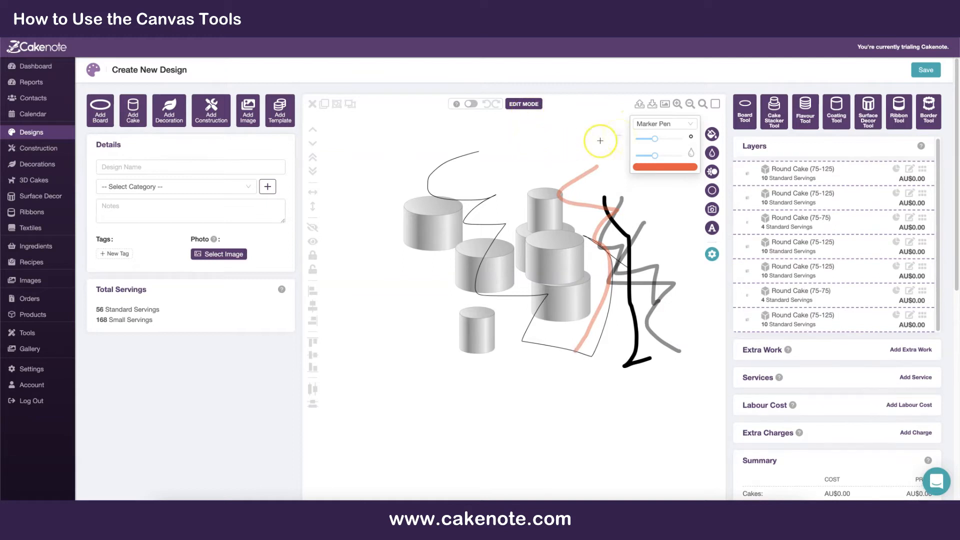
Return to edit mode, move the top small cake up off the stack and relocate the orange-red stroke to the canvas's lower left
click(525, 105)
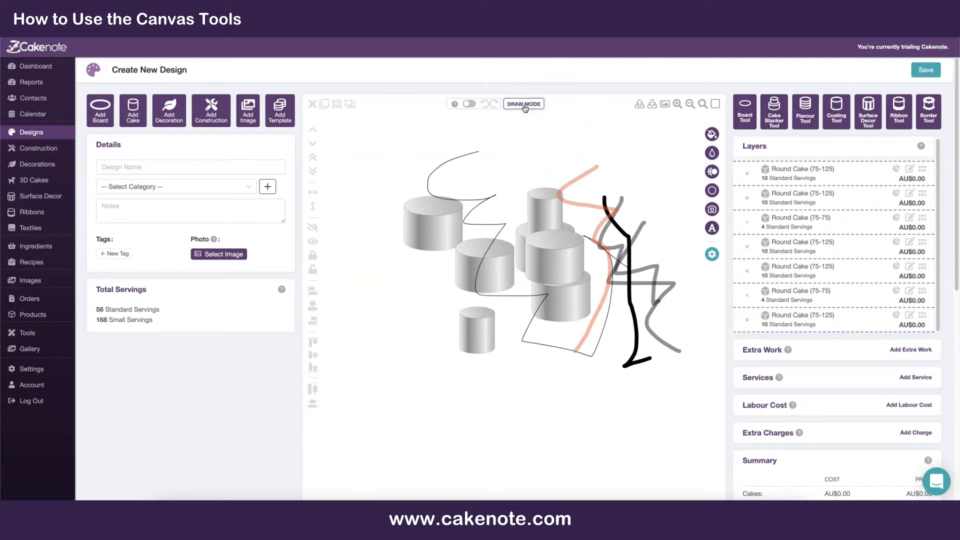
drag(542, 215, 525, 199)
mouse_move(576, 184)
mouse_down()
mouse_move(446, 235)
mouse_move(417, 266)
mouse_up()
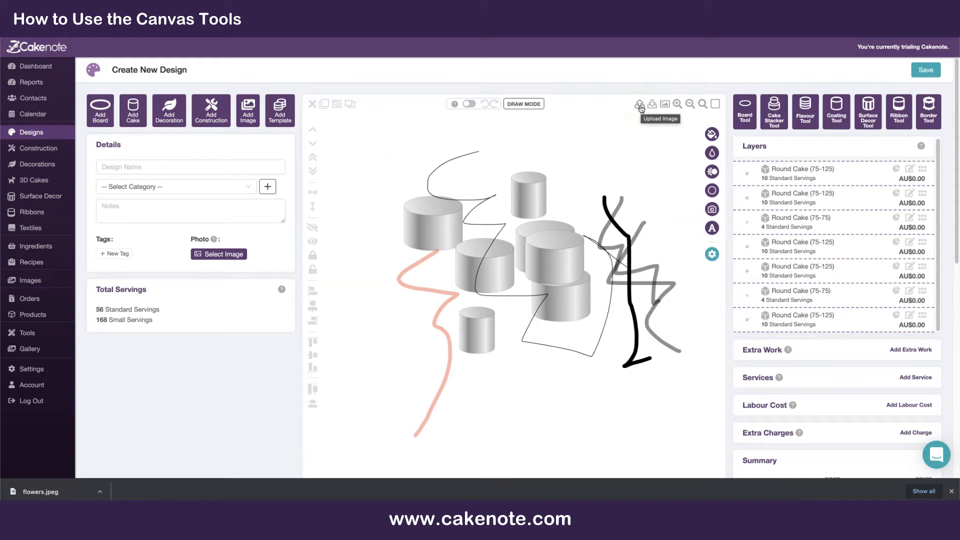
Upload flowers.jpeg from the flowers folder on the desktop onto the canvas
click(640, 106)
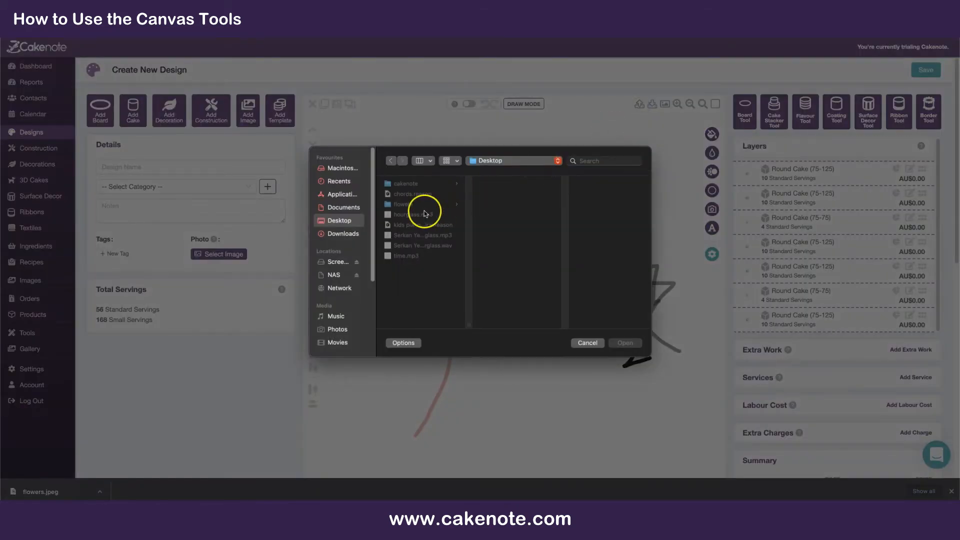
click(422, 205)
click(516, 185)
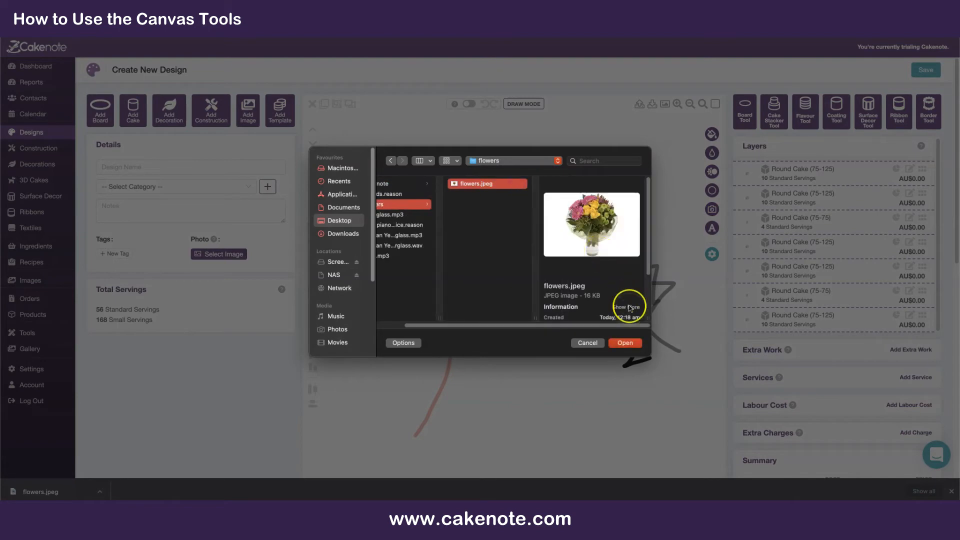
click(625, 343)
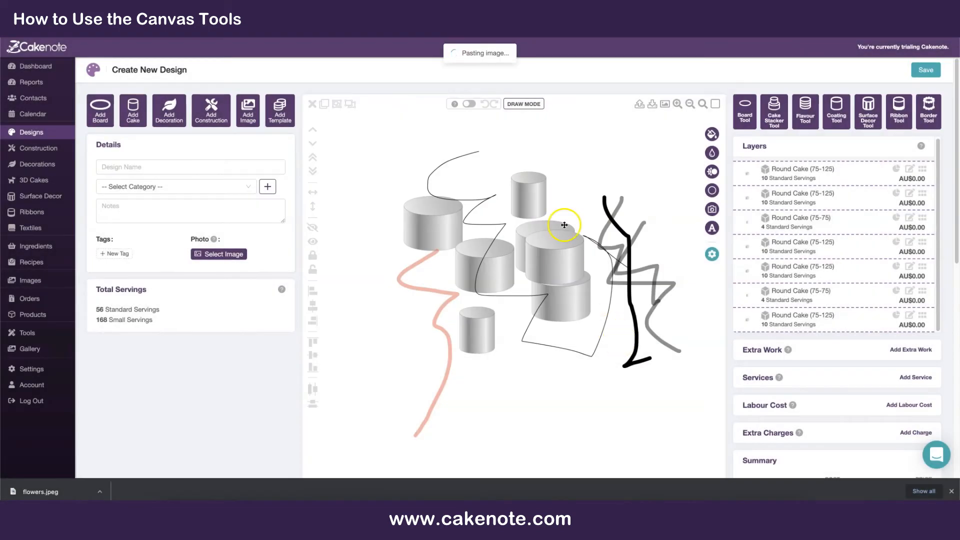
Shrink the flowers image and position it over the lower cakes
drag(436, 167, 521, 210)
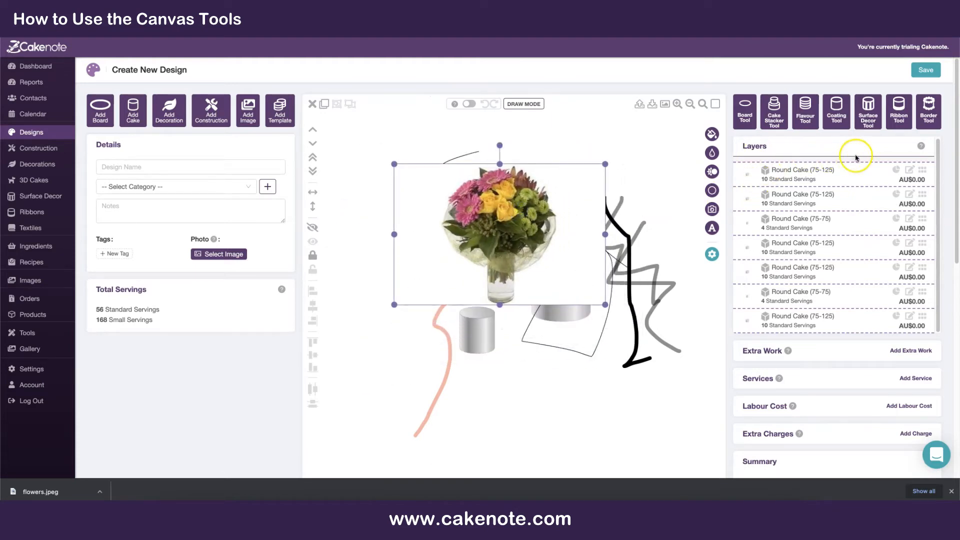
drag(577, 191, 561, 189)
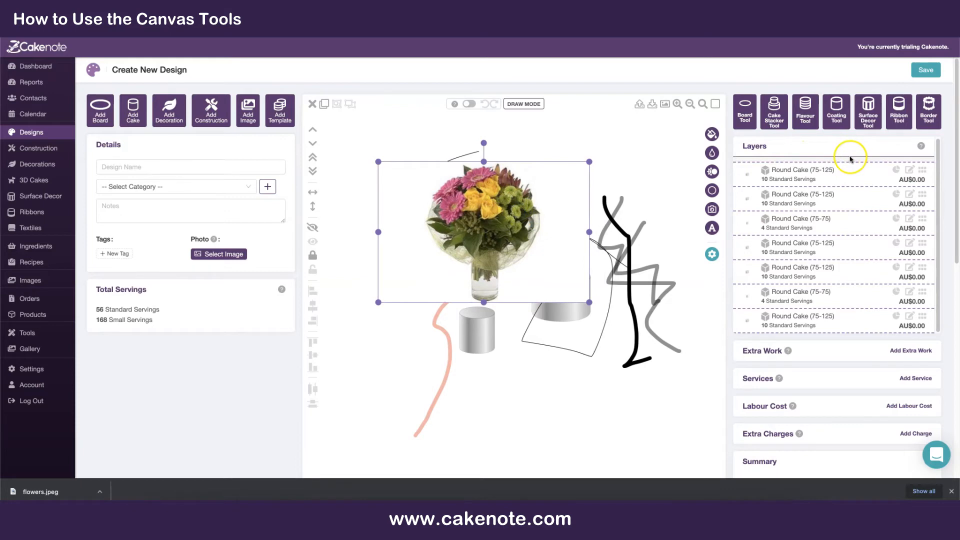
drag(483, 207, 502, 217)
drag(607, 300, 607, 210)
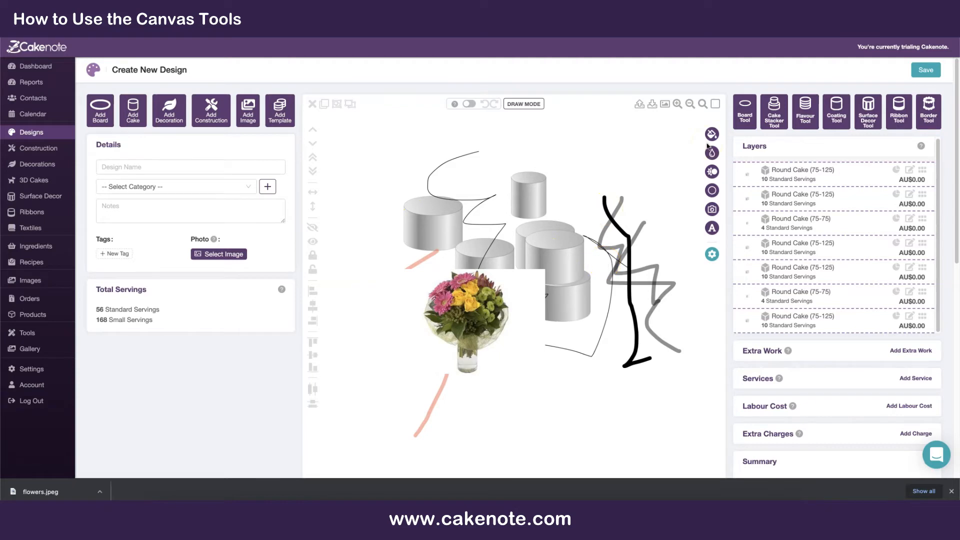
Capture the toolbar and layers area as a screenshot, paste it onto the canvas, shrink it and place it in the upper-left corner
drag(739, 89, 917, 272)
key(ctrl+v)
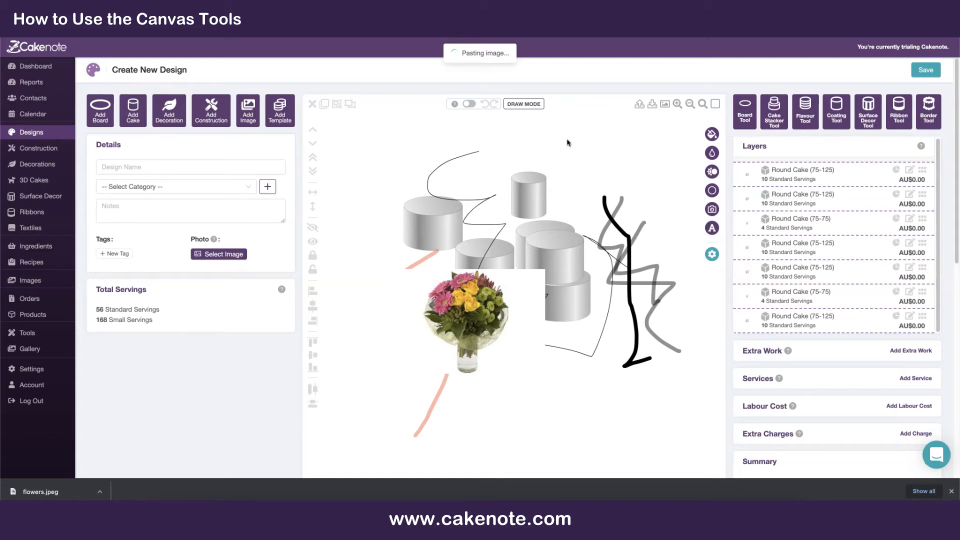
drag(520, 195, 582, 251)
drag(403, 175, 428, 204)
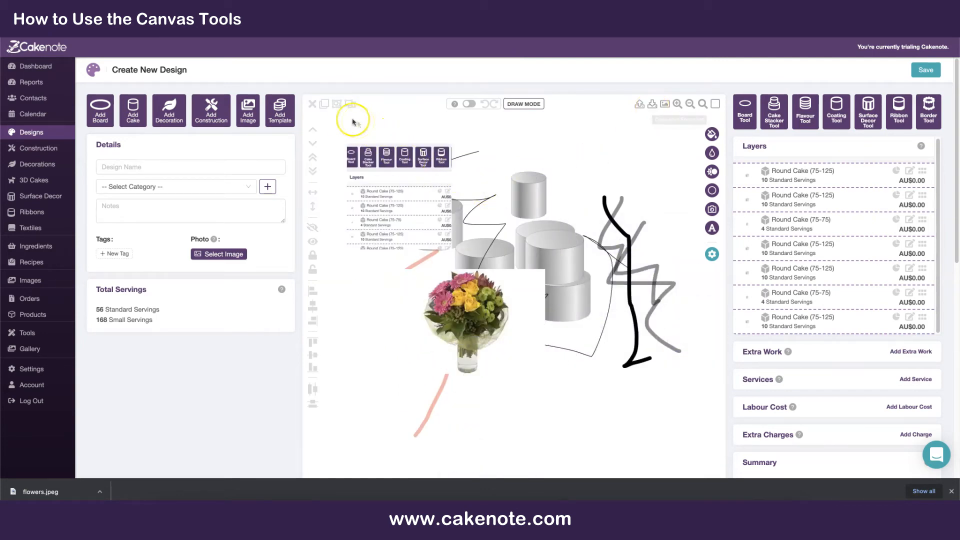
Download the whole canvas as a PNG snapshot into the flowers folder and open the downloaded image
drag(363, 128, 678, 430)
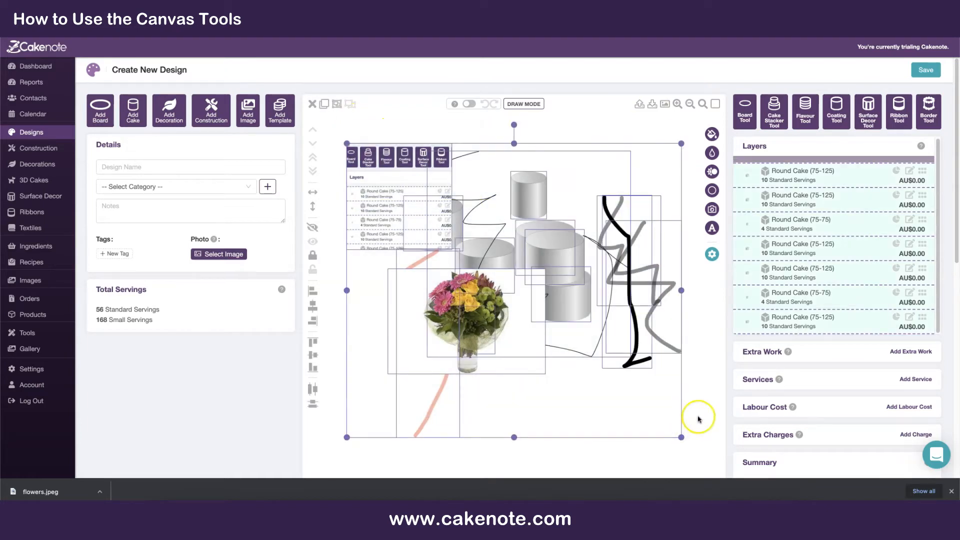
click(698, 415)
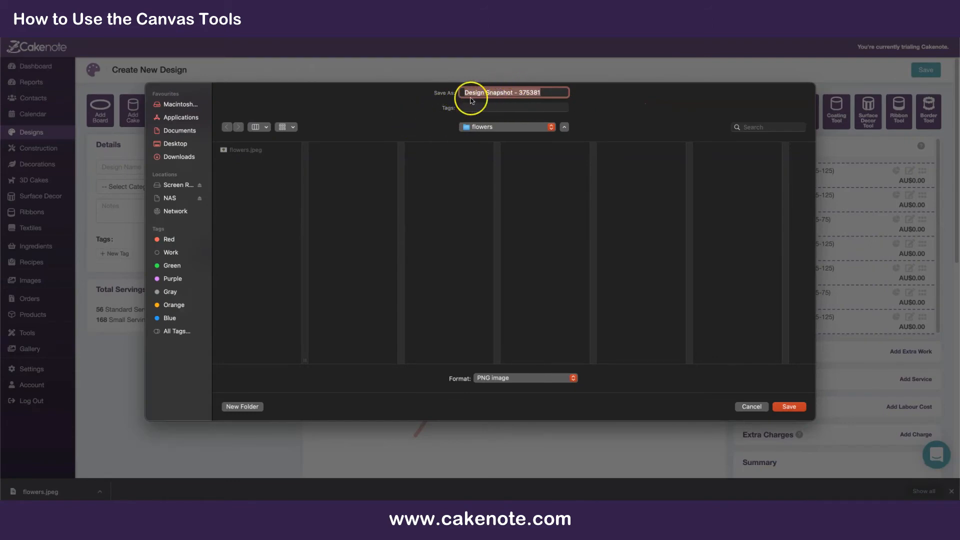
click(789, 406)
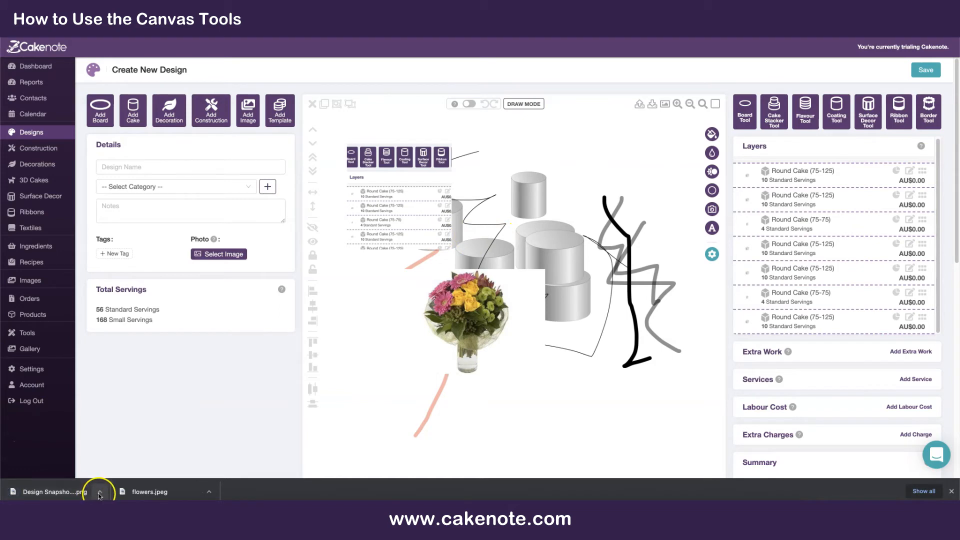
click(99, 493)
click(120, 454)
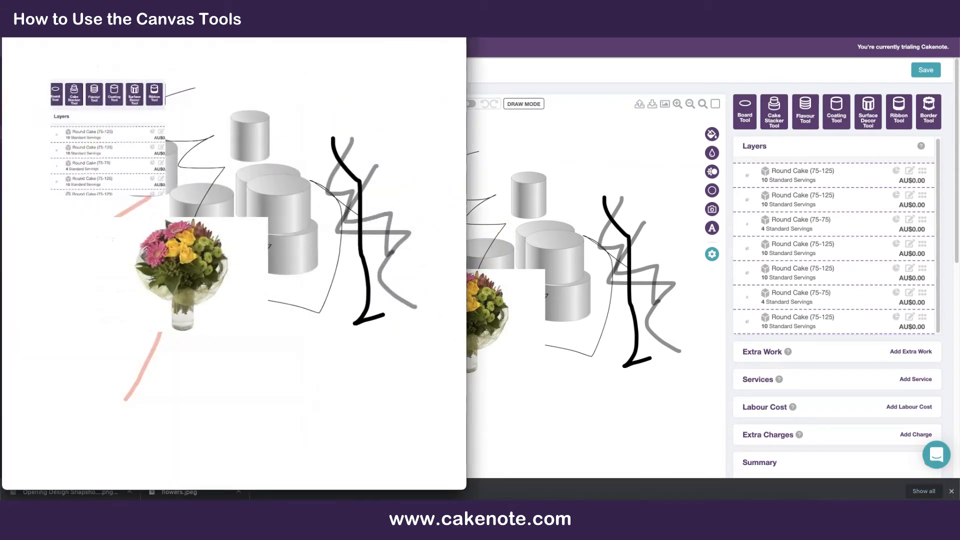
Save a canvas snapshot to the images library and add that snapshot to the canvas from the Uncategorized images
click(665, 106)
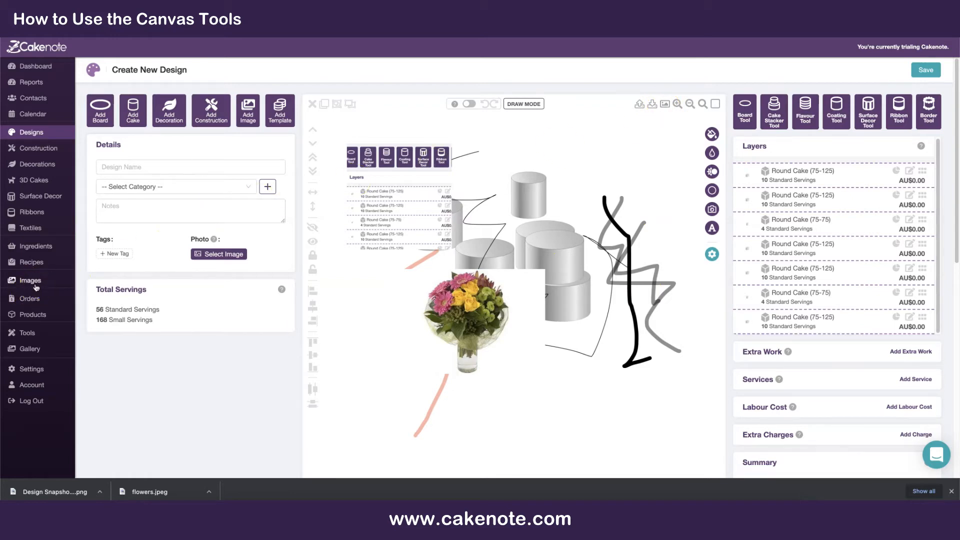
click(666, 105)
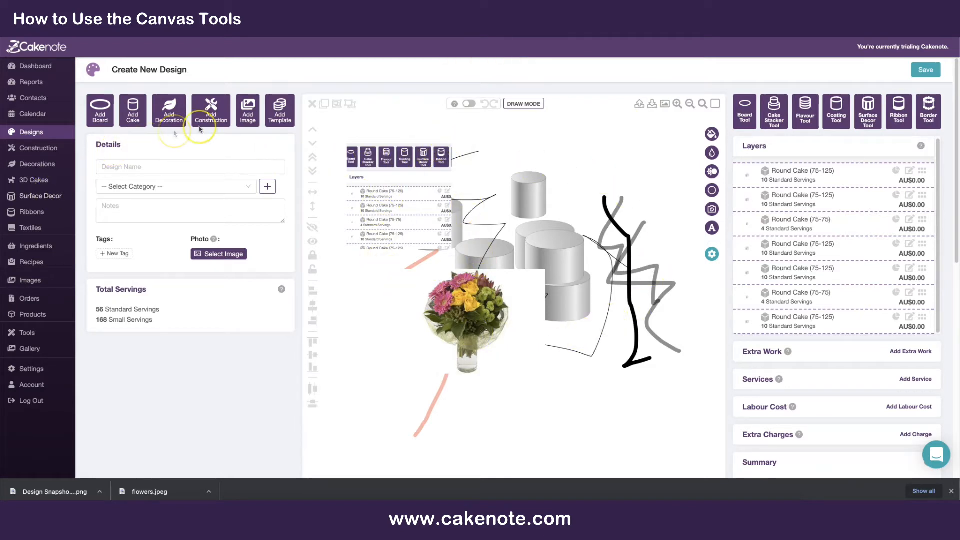
click(245, 108)
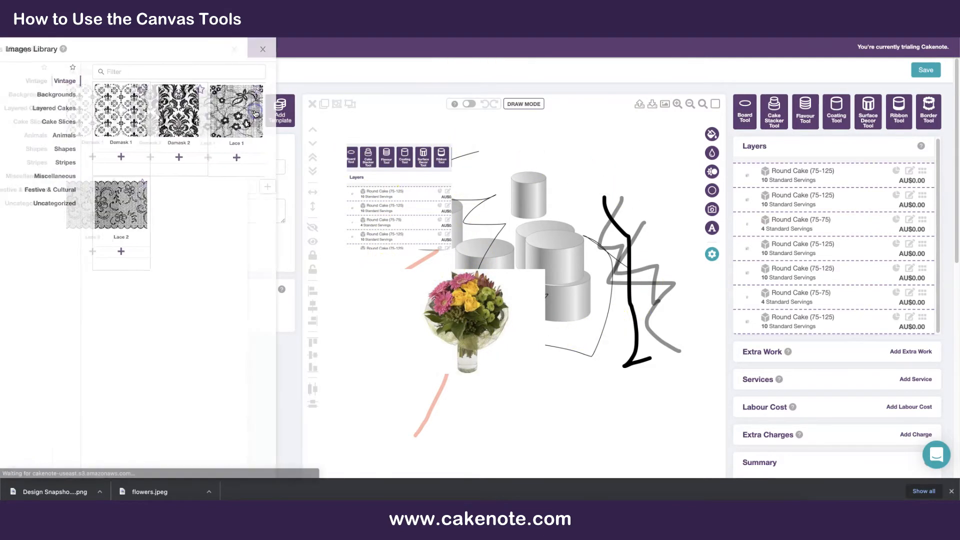
click(61, 204)
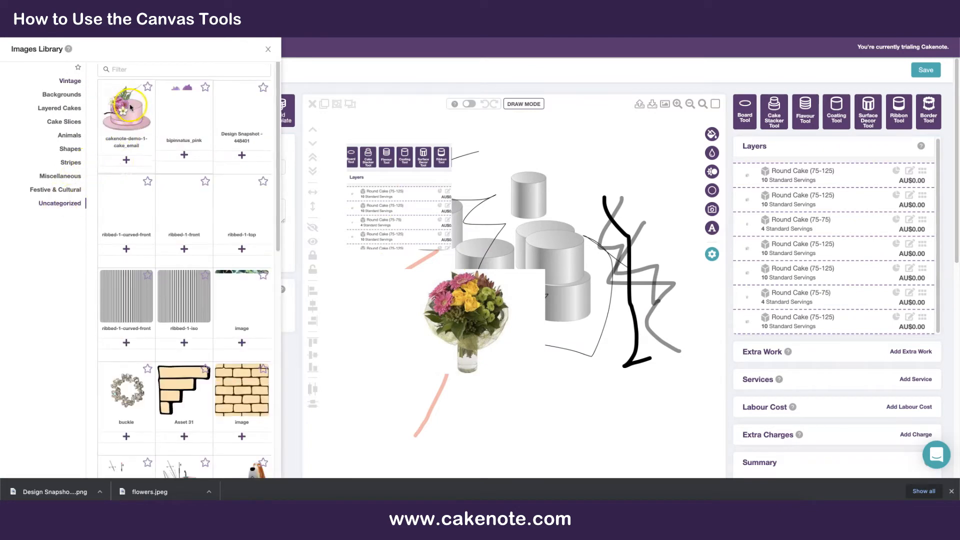
scroll(268, 379, down, 8)
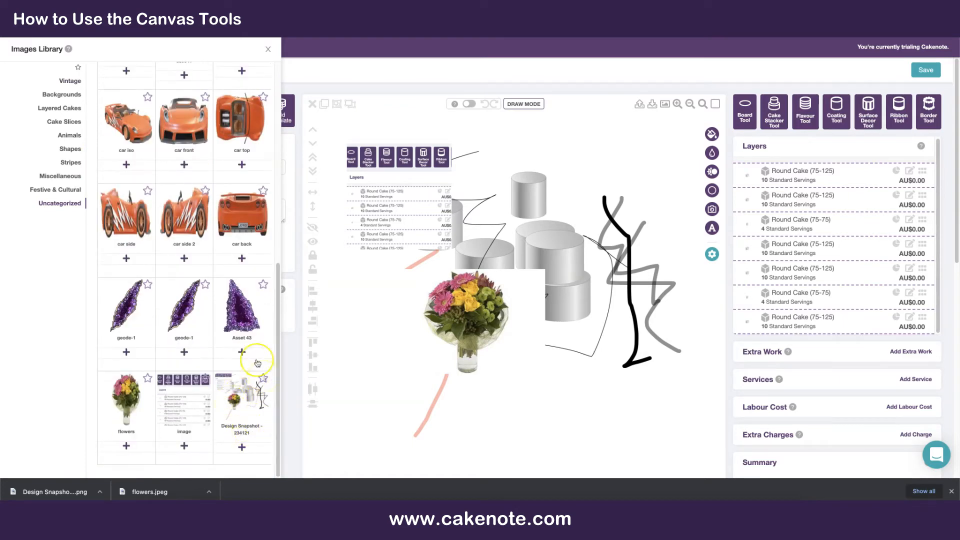
click(242, 446)
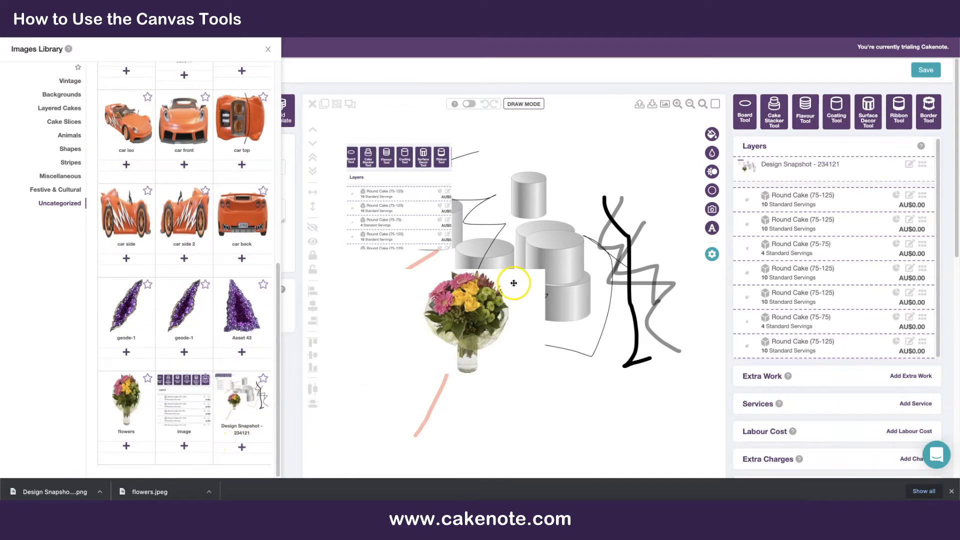
drag(502, 226, 434, 213)
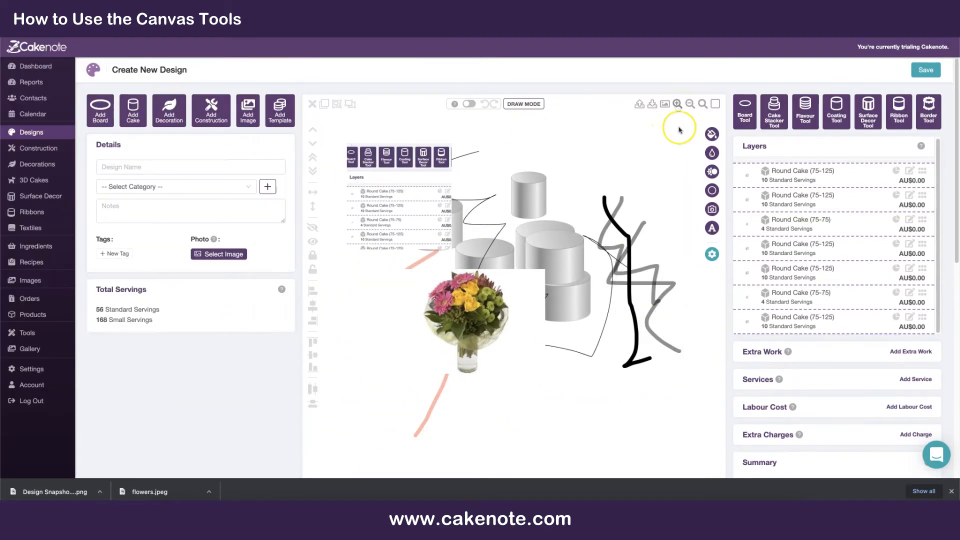
Zoom in on the canvas, zoom far out and reset the view to its default zoom
click(678, 104)
click(678, 104)
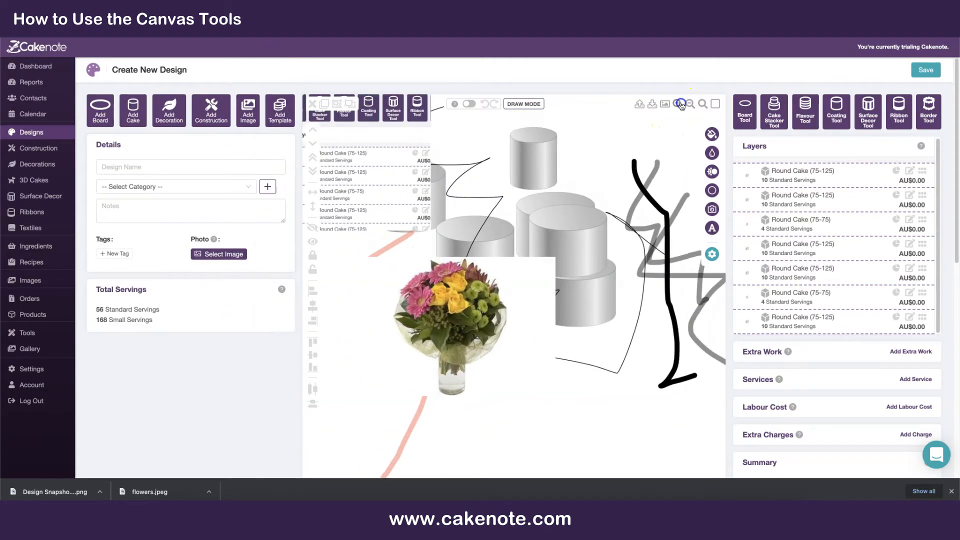
click(691, 104)
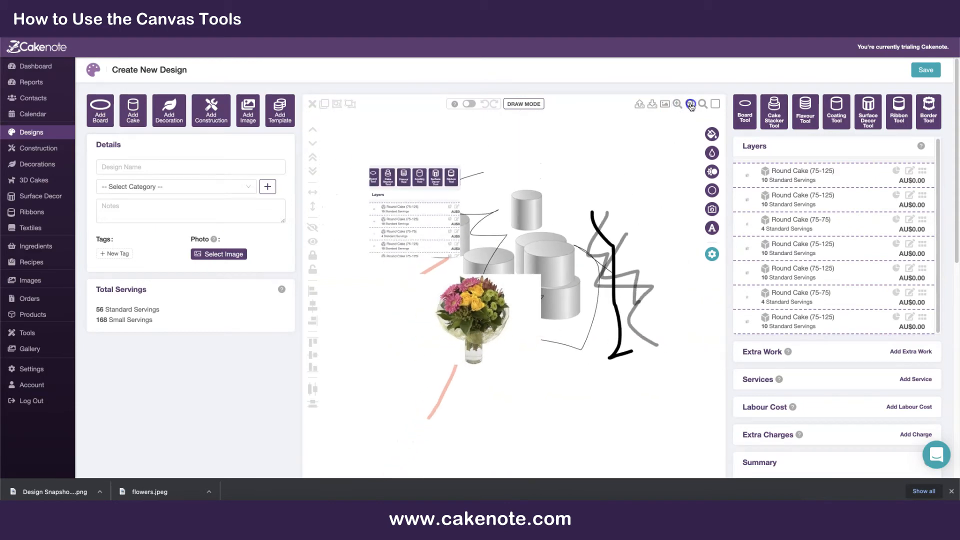
click(691, 105)
click(691, 105)
click(691, 105)
click(691, 105)
click(690, 105)
click(691, 105)
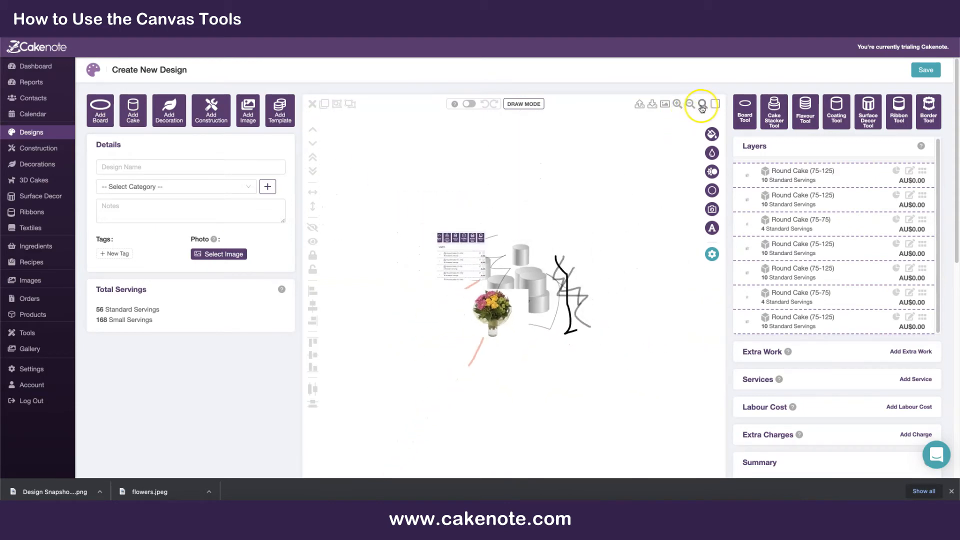
click(703, 107)
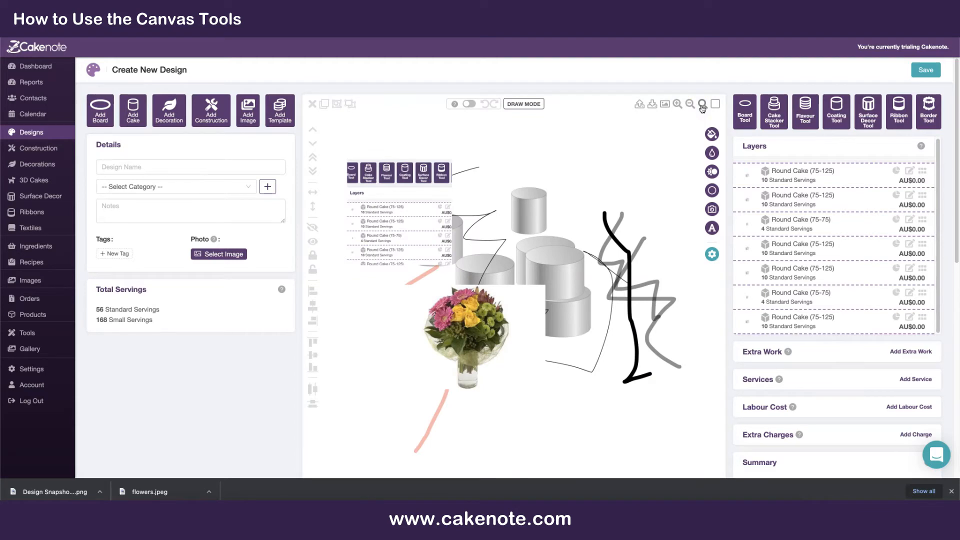
Give the canvas a flat pale pink FFE1E1 background and overlay a 25 mm grid
click(717, 107)
drag(855, 130, 848, 116)
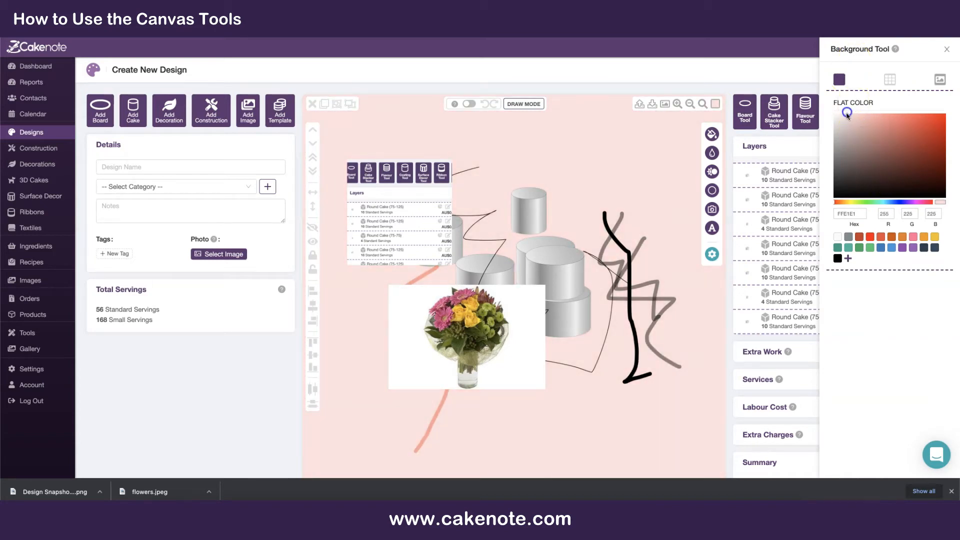
click(888, 79)
click(855, 122)
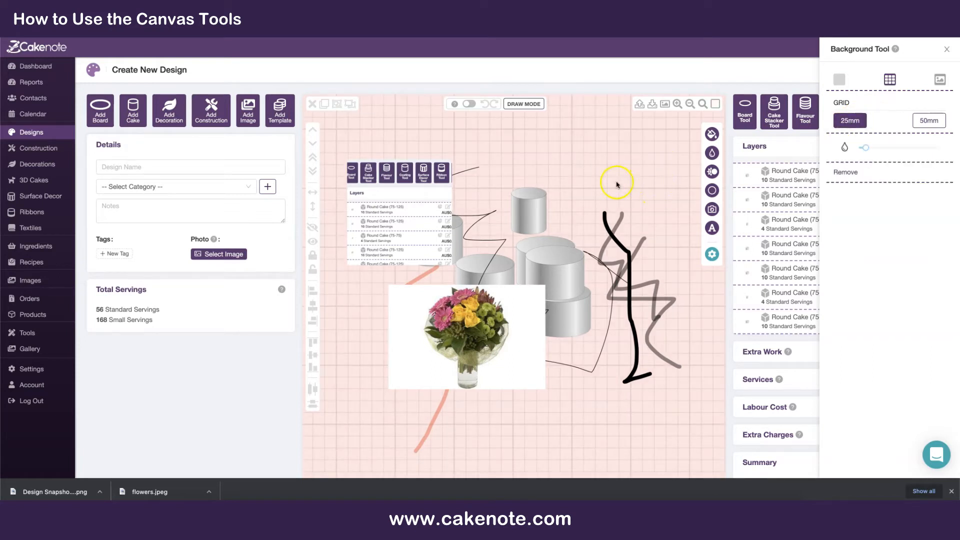
Try the 50 mm grid, switch back to 25 mm and set the grid opacity to 0.18
click(917, 123)
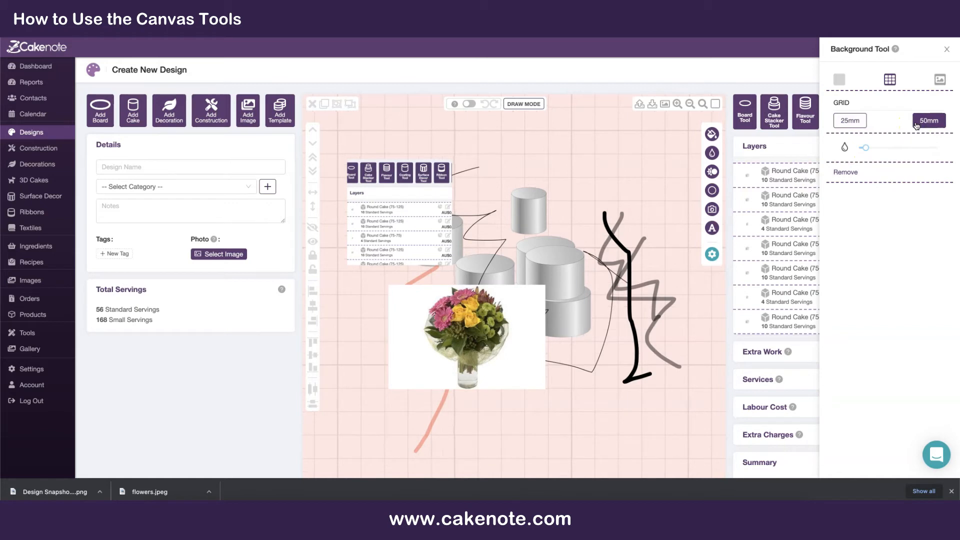
click(859, 123)
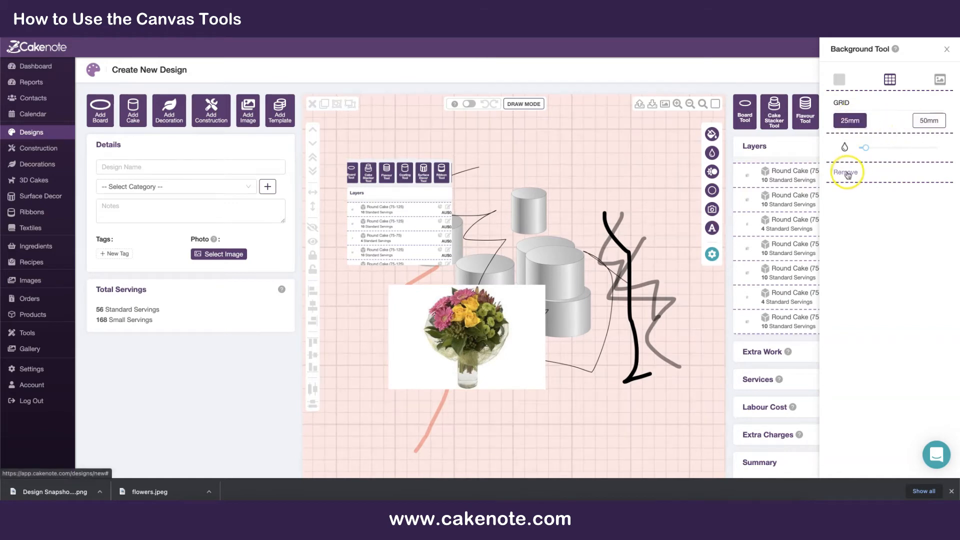
mouse_move(865, 147)
mouse_down()
mouse_move(933, 123)
mouse_move(849, 150)
mouse_move(871, 153)
mouse_up()
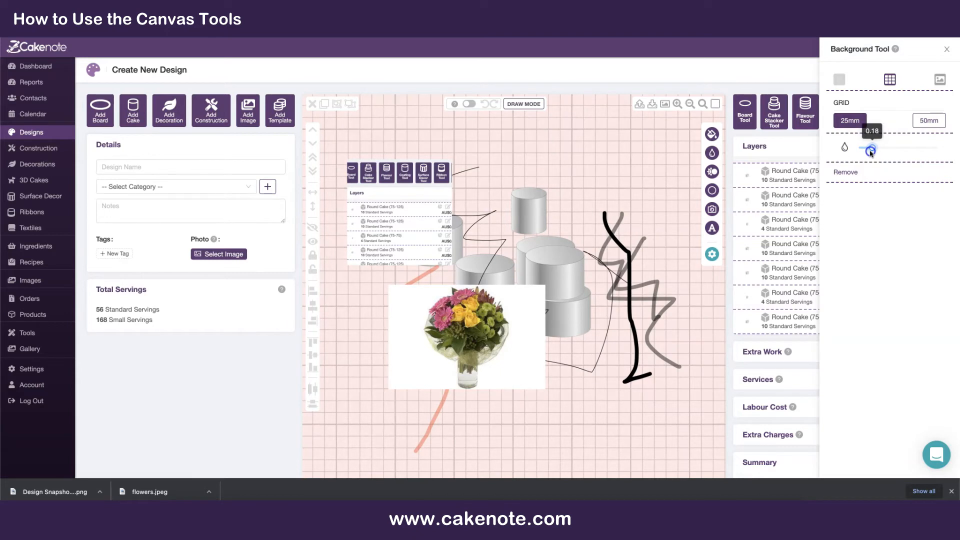
Remove the grid from the canvas and apply the wooden-table sunset image from Backgrounds as the background
click(846, 172)
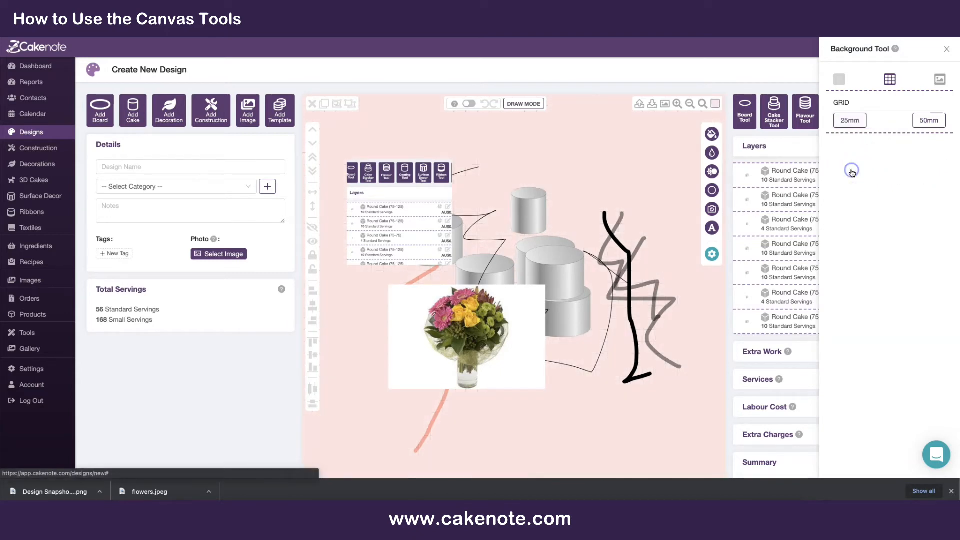
click(941, 81)
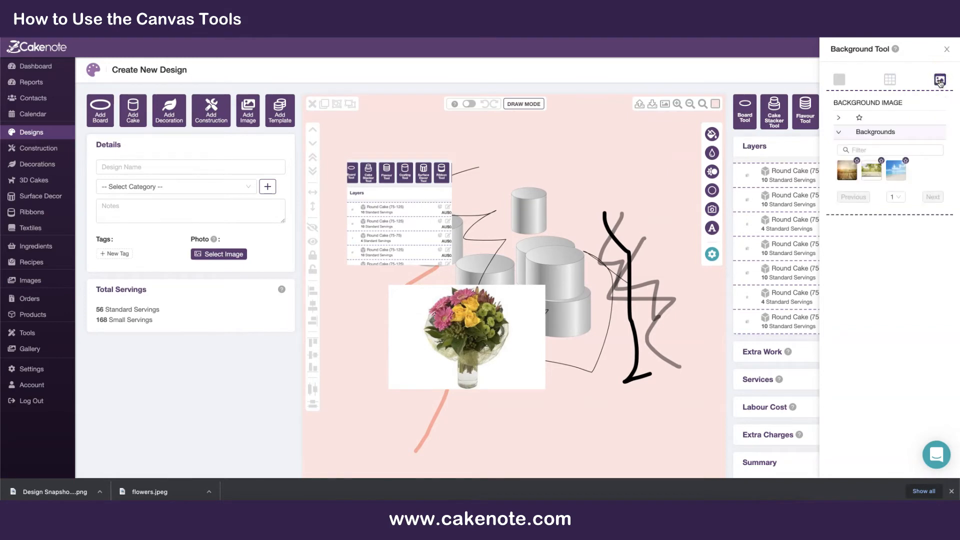
click(849, 173)
click(864, 174)
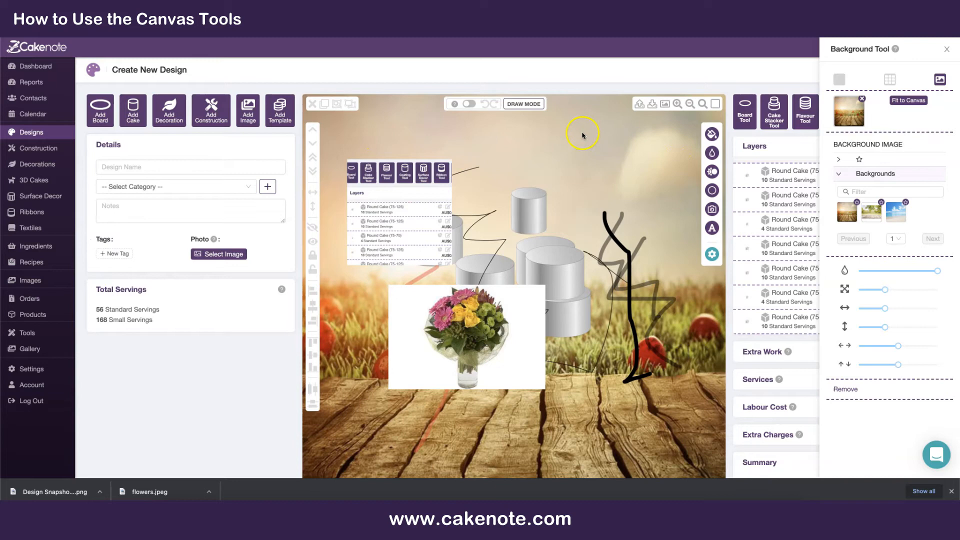
Try the beach background image with reduced opacity and a larger size covering the canvas, and remove the background image
click(903, 217)
drag(900, 271, 933, 271)
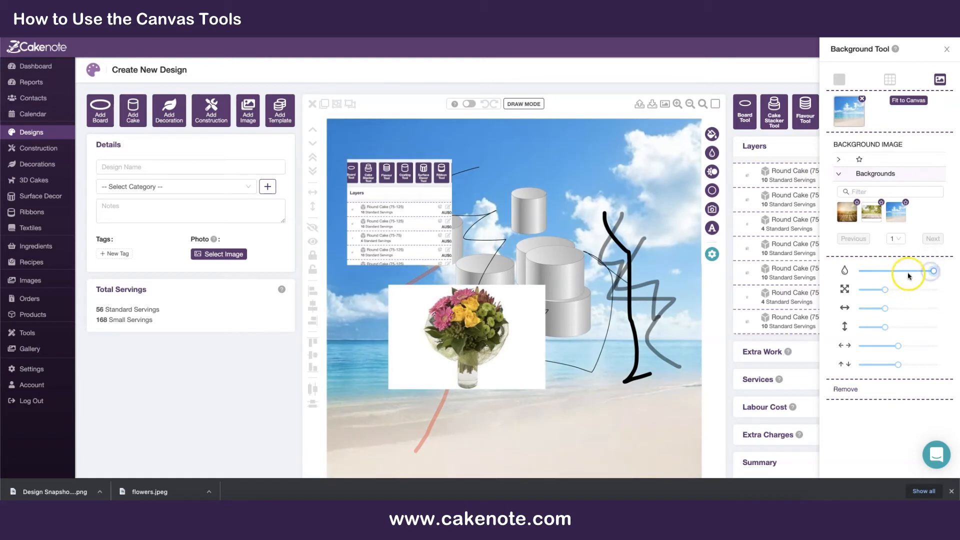
click(909, 272)
drag(886, 290, 896, 364)
drag(898, 328, 899, 332)
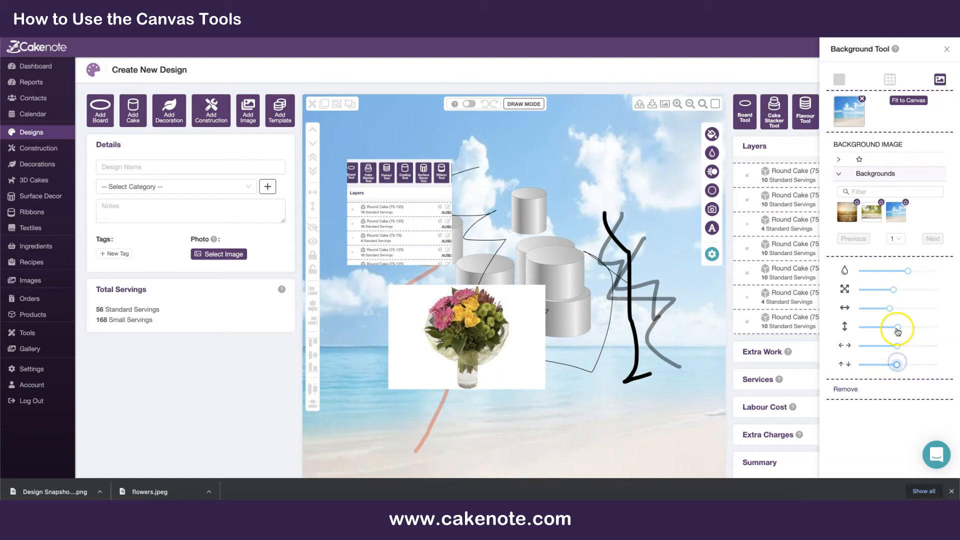
click(848, 390)
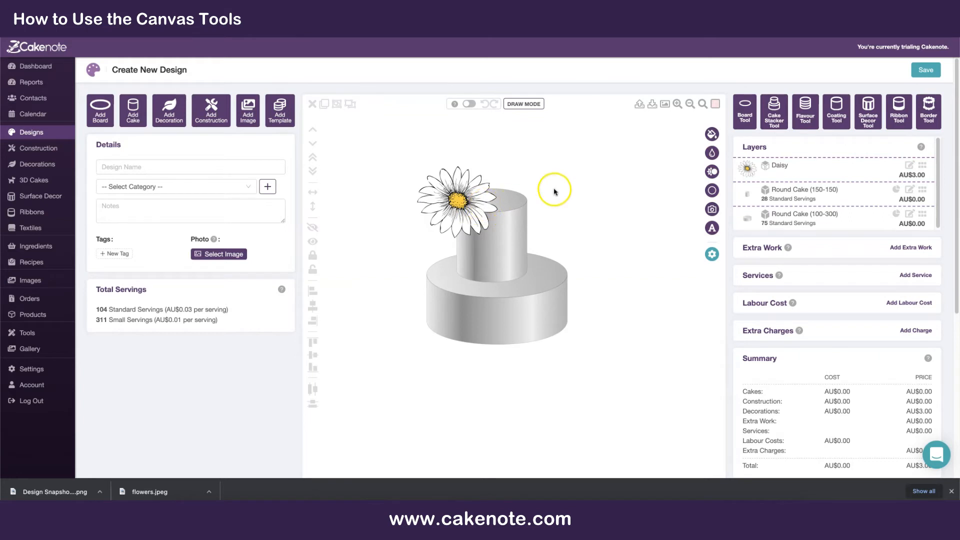
Move the upper round cake toward the right edge of the lower cake and fill it with flat pink DE5177
drag(519, 239, 568, 223)
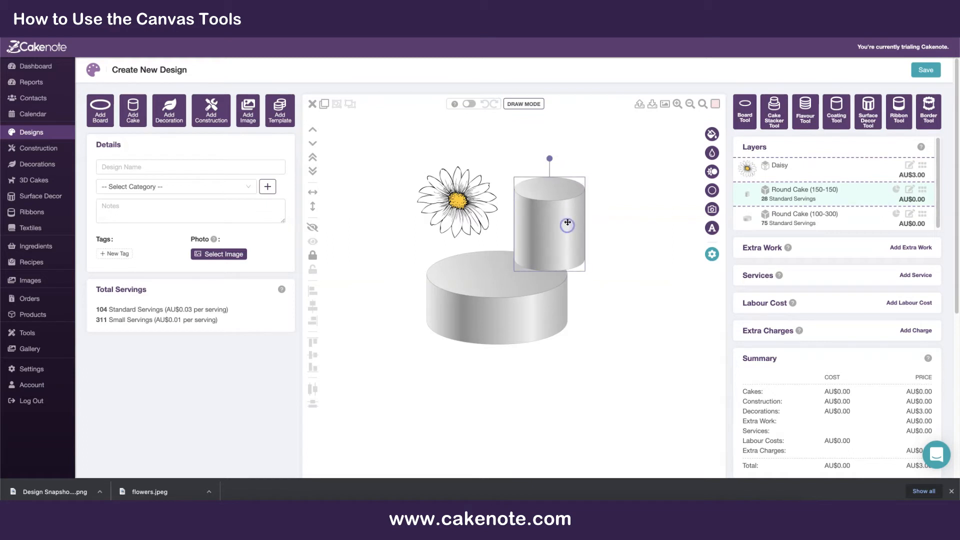
click(712, 134)
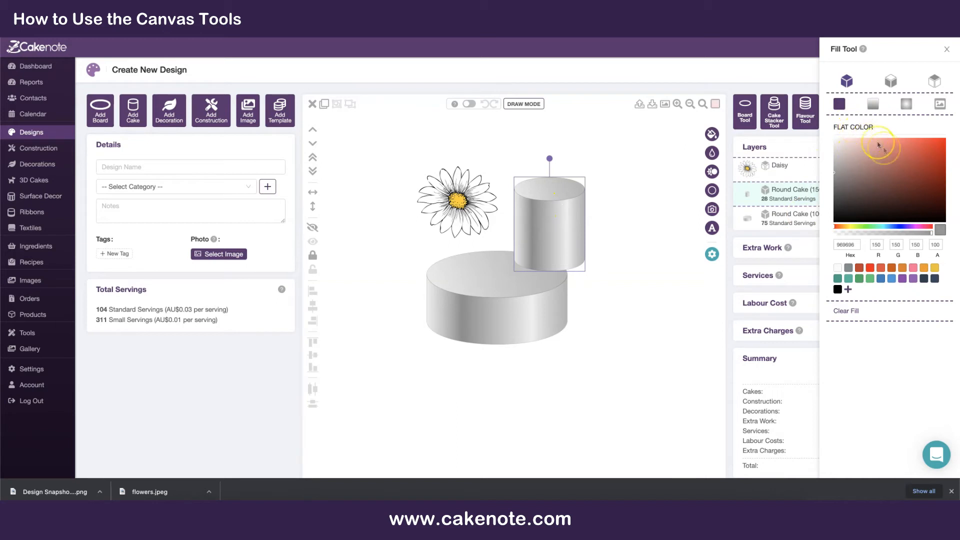
click(900, 155)
mouse_move(869, 150)
mouse_down()
mouse_move(862, 170)
mouse_move(874, 153)
mouse_up()
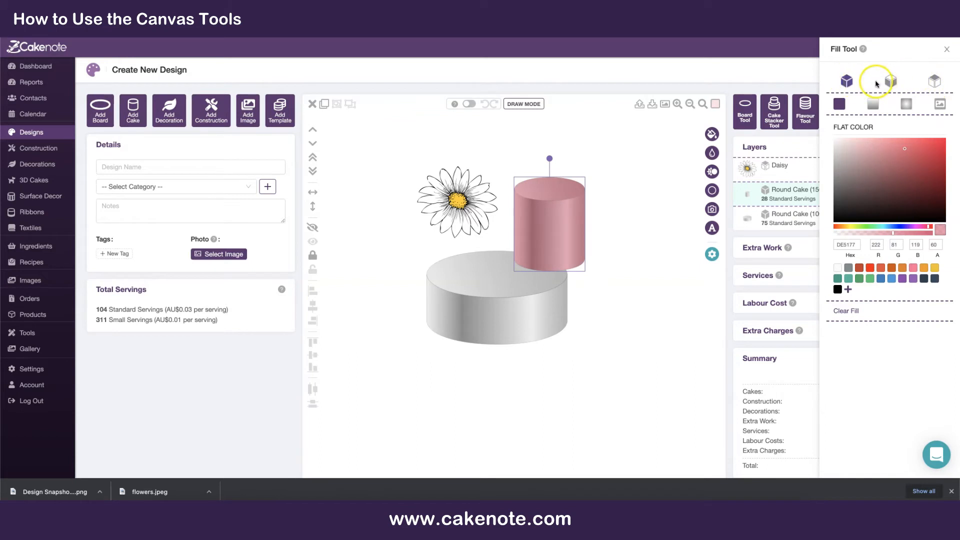
Keep the fill applied to the entire upper cake and adjust its flat colour to pink E14E75
click(848, 83)
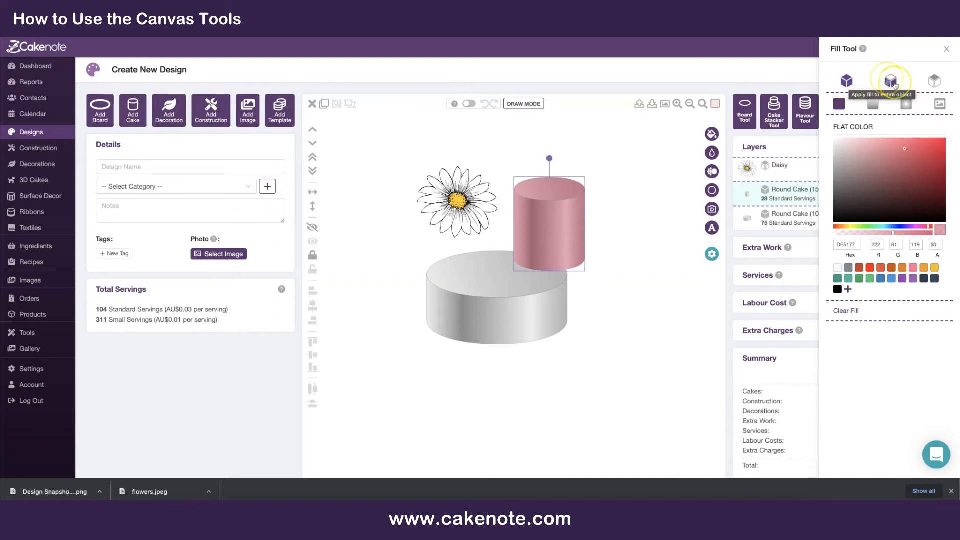
click(893, 82)
click(934, 81)
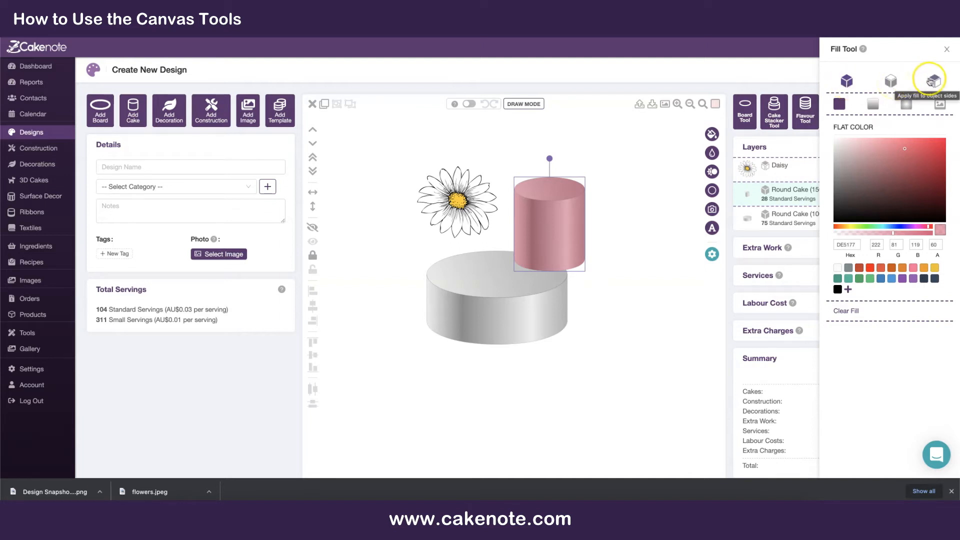
click(847, 81)
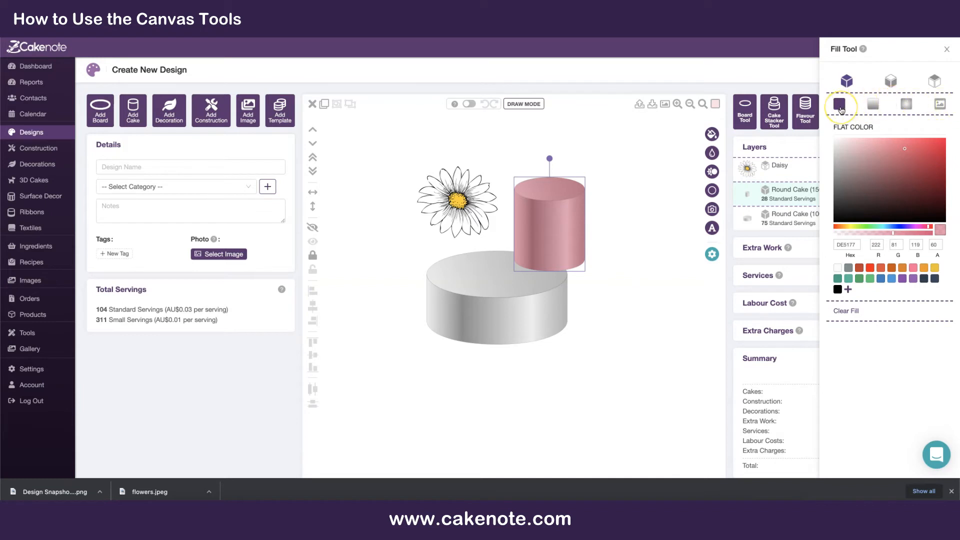
click(890, 154)
drag(882, 170, 908, 148)
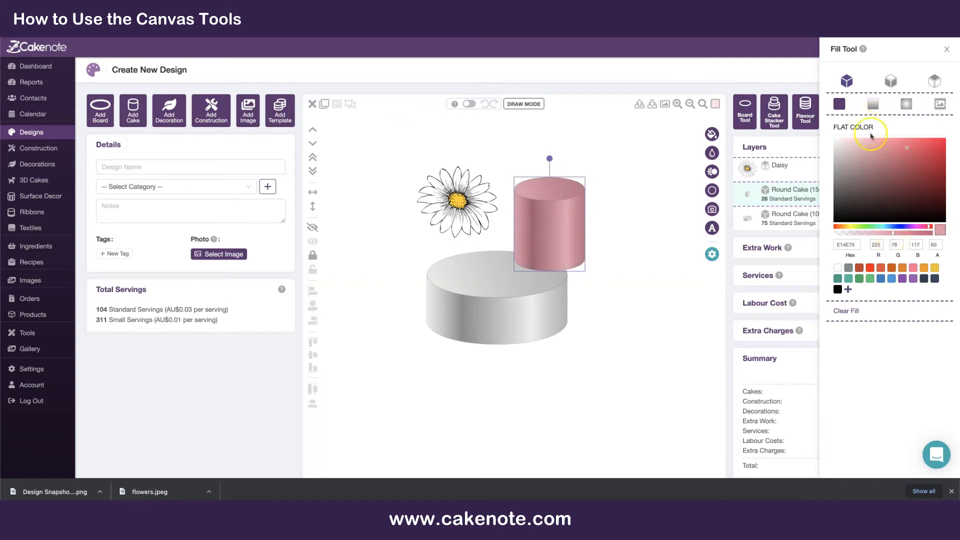
Apply the magenta-to-purple linear gradient preset to the entire upper cake and the red-to-dark-red preset to its sides only
click(873, 105)
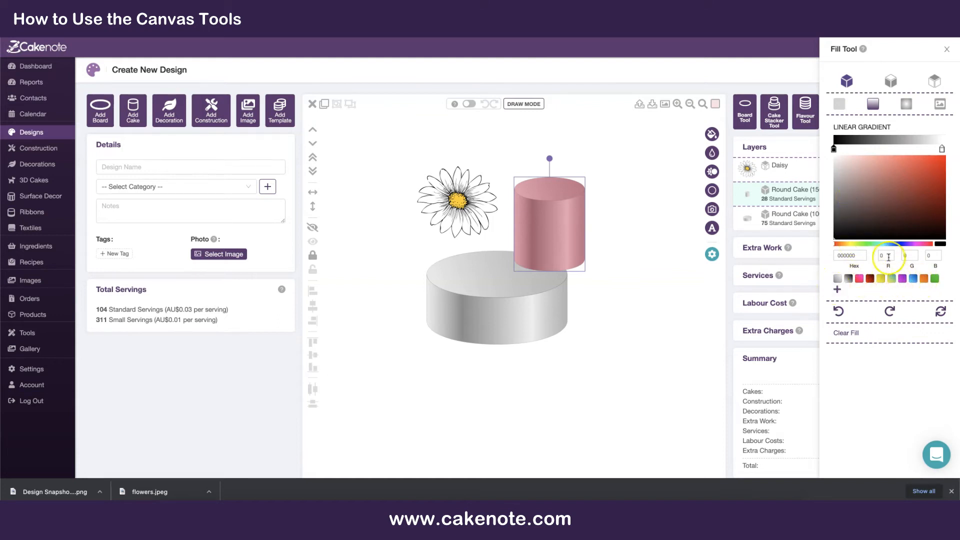
click(902, 279)
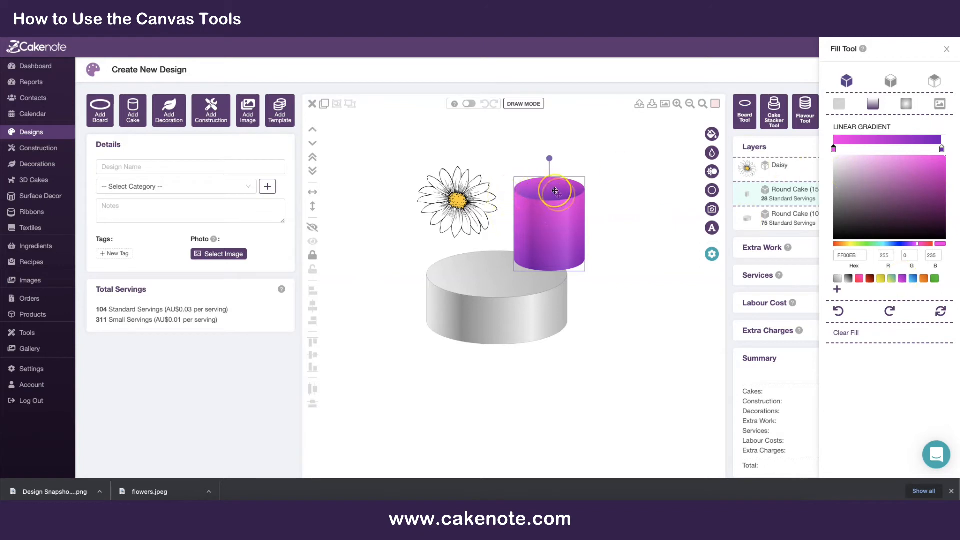
click(891, 84)
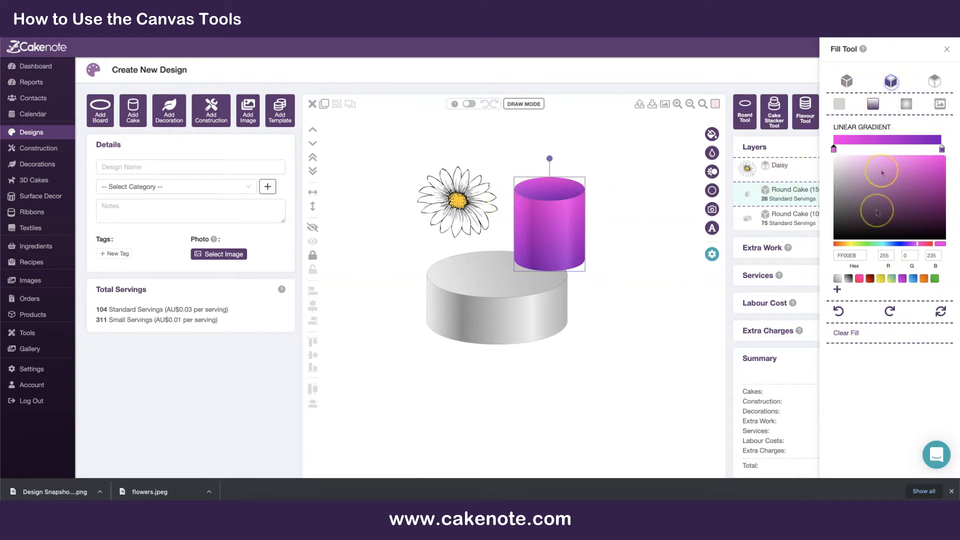
click(881, 279)
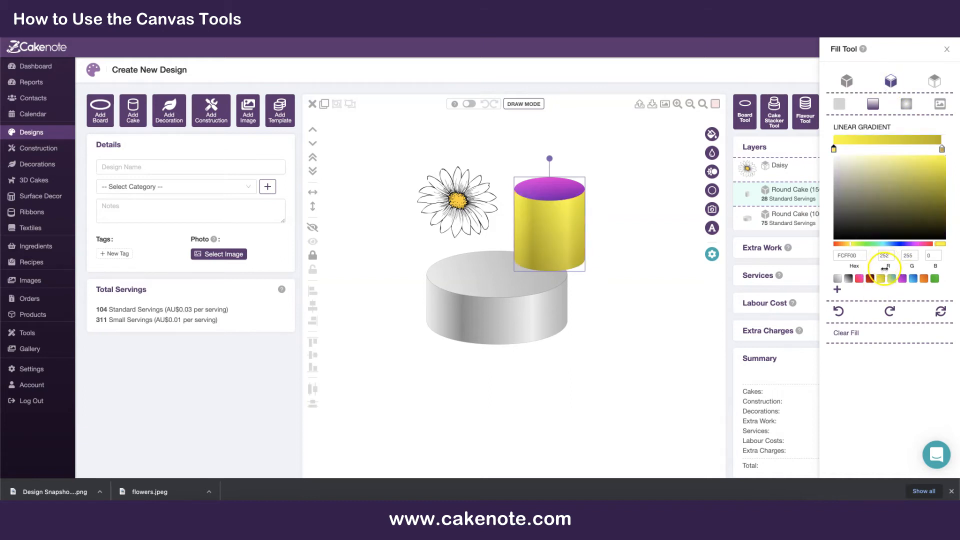
click(870, 278)
Add an extra red stop to the sides' linear gradient and recolour its dark end stop blue
click(834, 149)
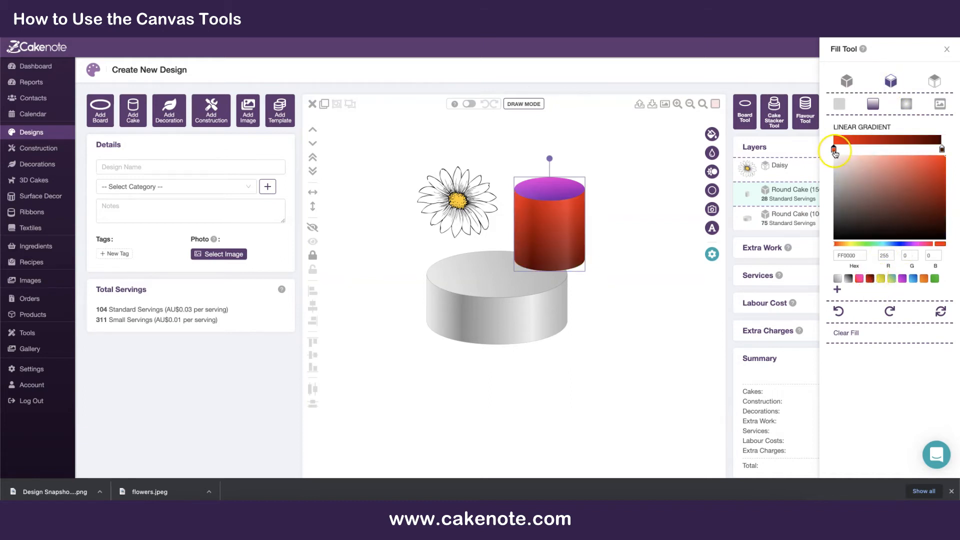
mouse_move(852, 153)
mouse_down()
mouse_move(870, 152)
mouse_move(843, 152)
mouse_up()
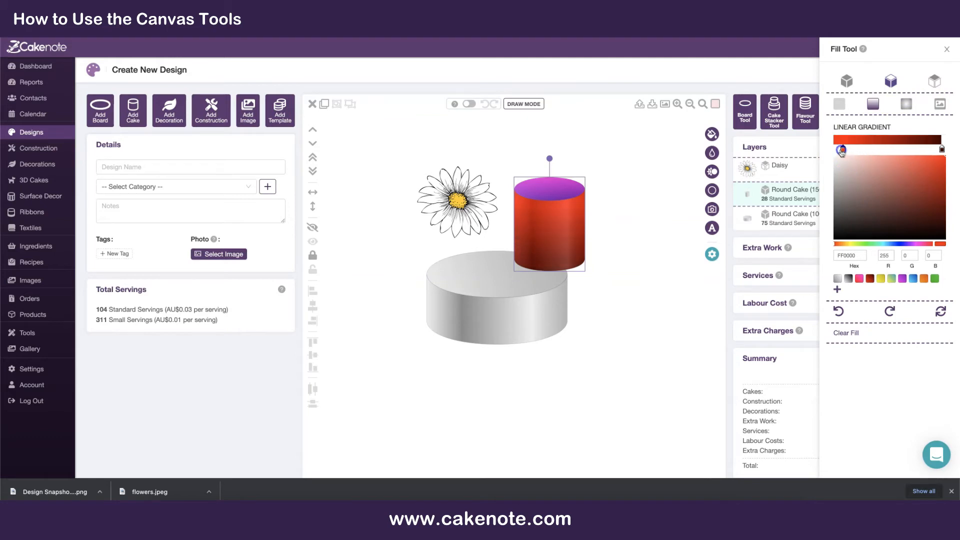
click(876, 148)
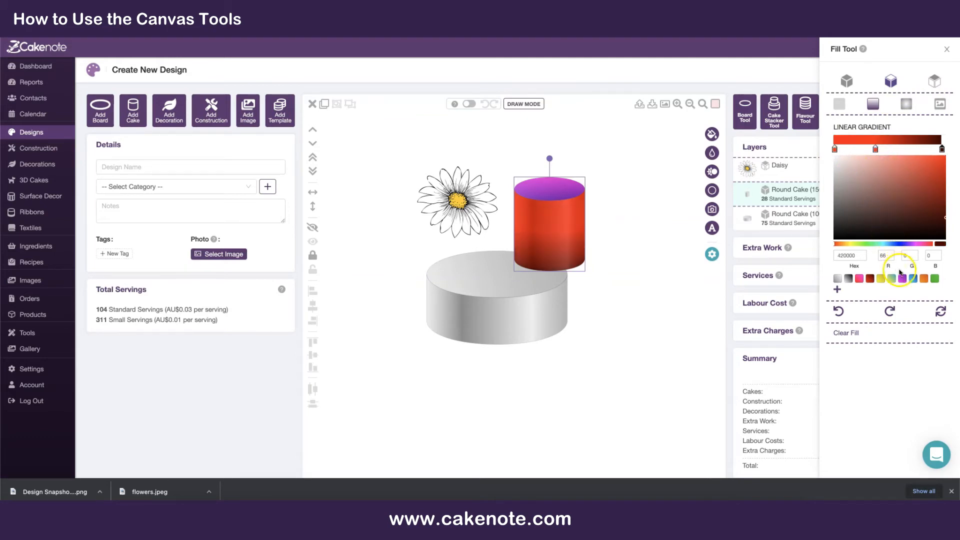
click(890, 170)
drag(891, 169, 886, 202)
click(897, 244)
click(904, 195)
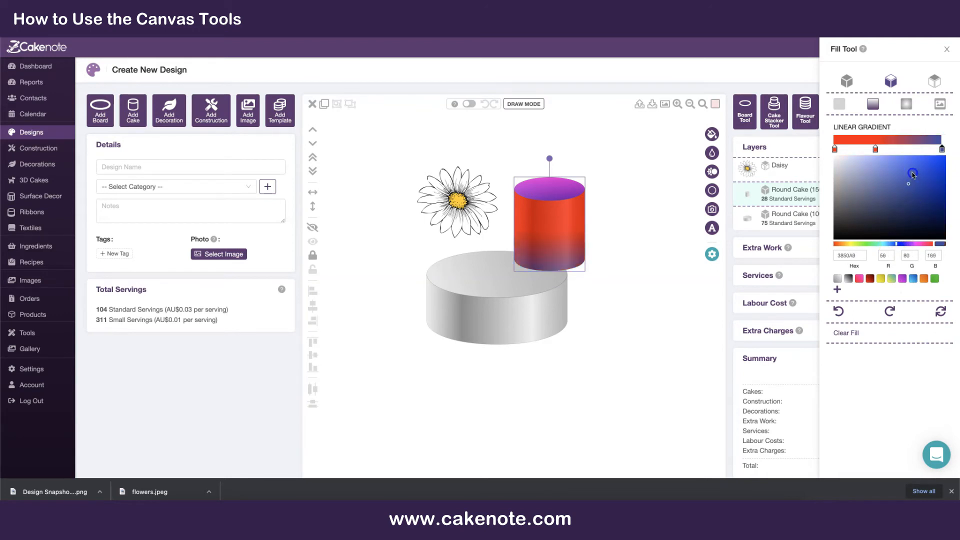
Rearrange the gradient stops so the blue lies between two red stops, and rotate the gradient
click(887, 149)
drag(942, 149, 884, 151)
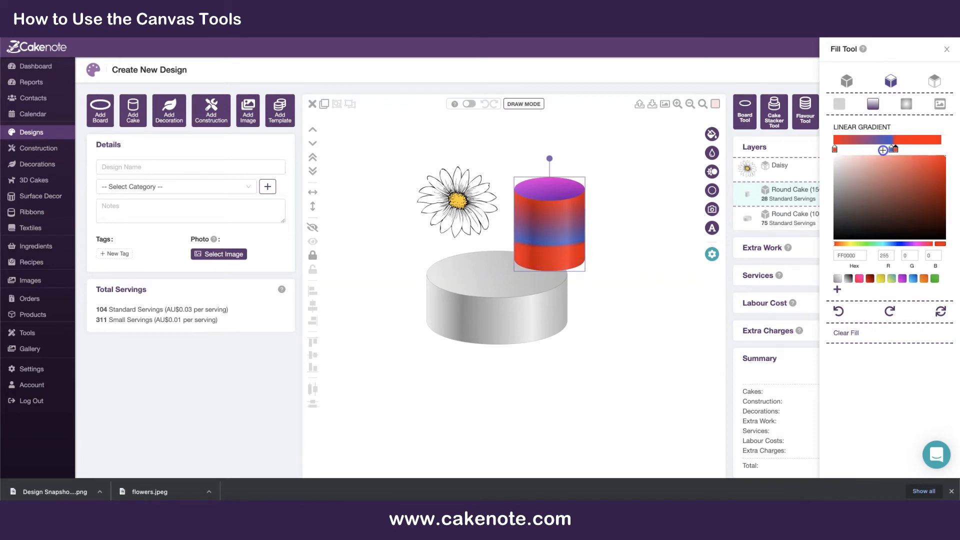
click(839, 311)
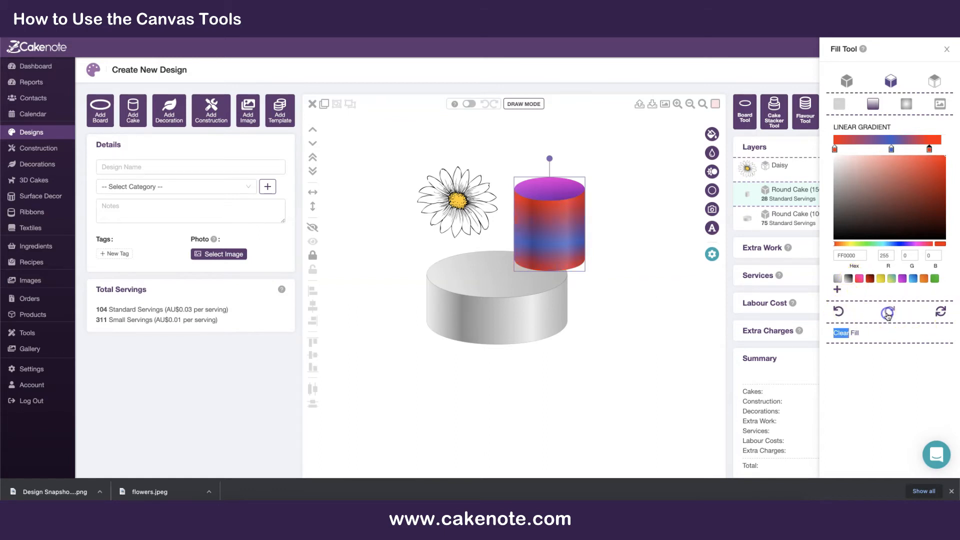
Fill the upper cake with the magenta-to-purple radial gradient preset and adjust the gradient's position and spread
click(906, 104)
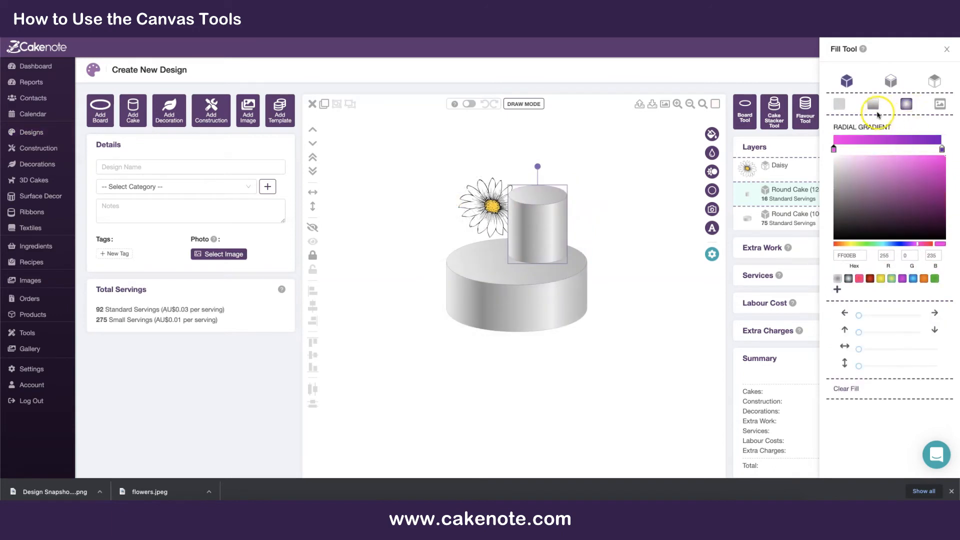
click(902, 279)
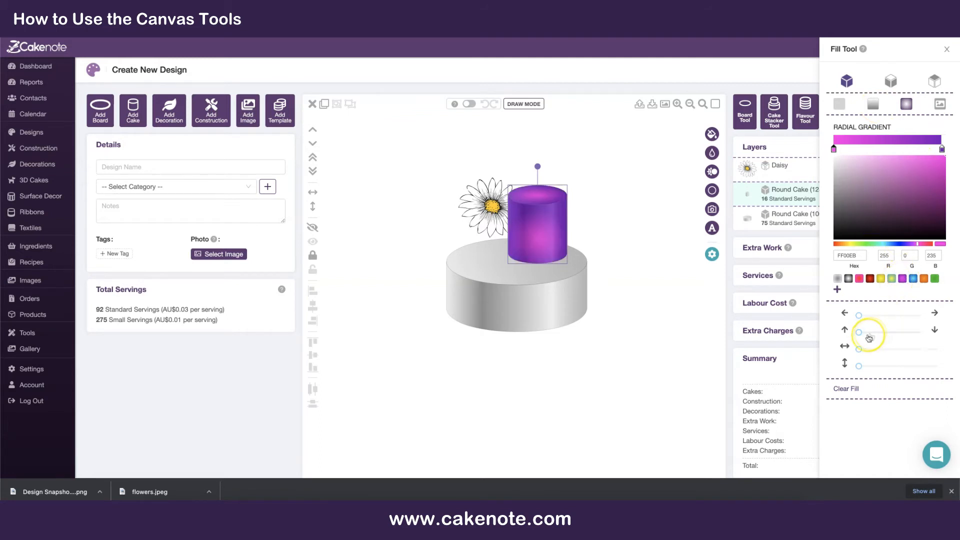
drag(859, 333, 878, 316)
drag(859, 349, 896, 366)
Fill the entire upper cake with the black-and-white damask image from Vintage and move the cake farther right, above the lower cake
click(940, 106)
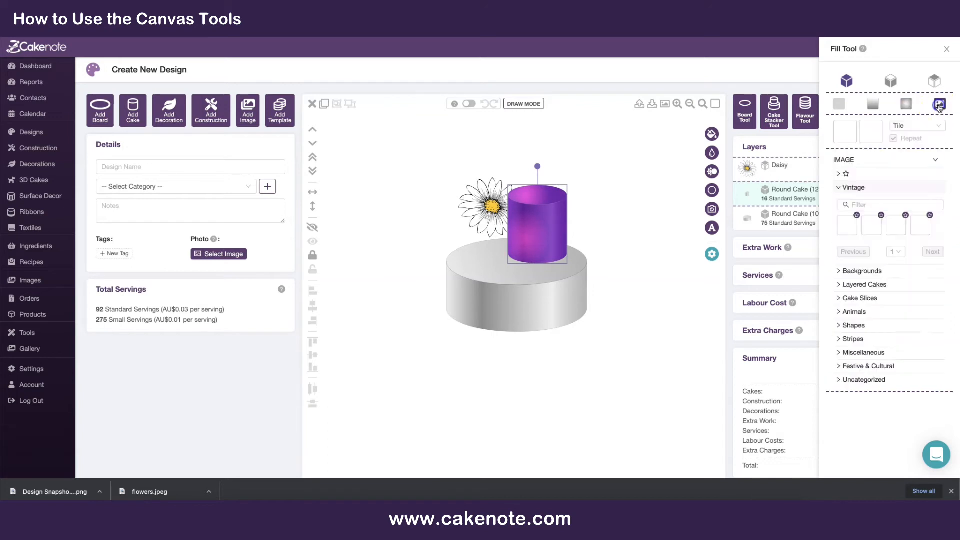
drag(548, 217, 573, 198)
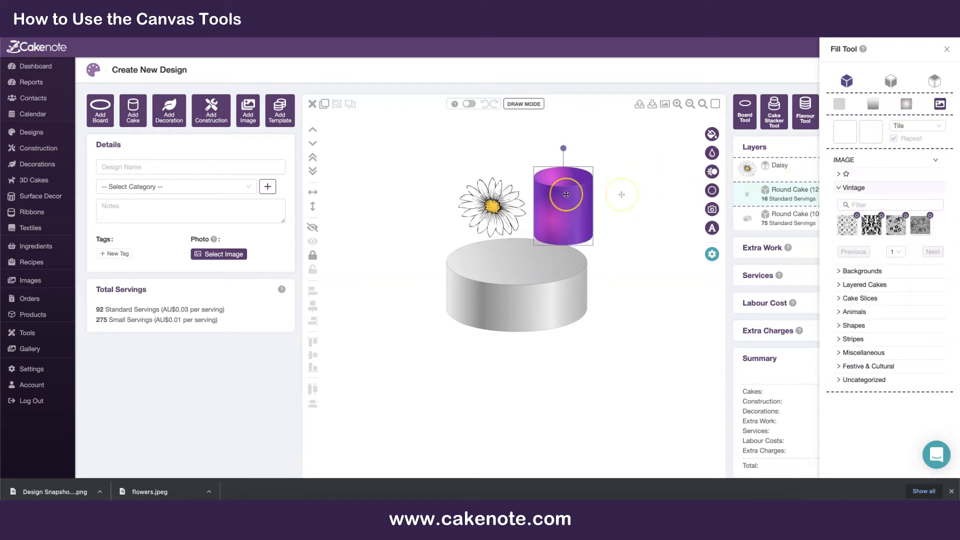
click(850, 84)
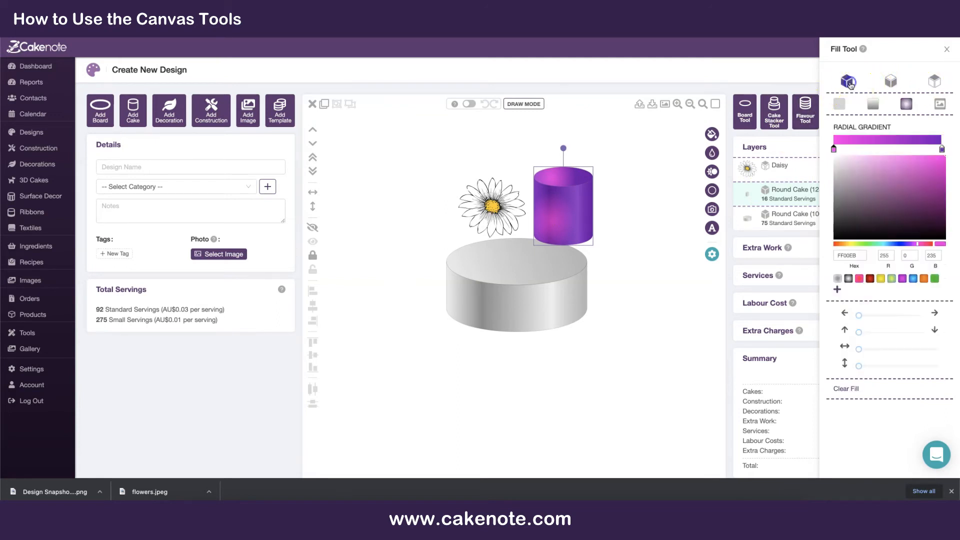
click(942, 105)
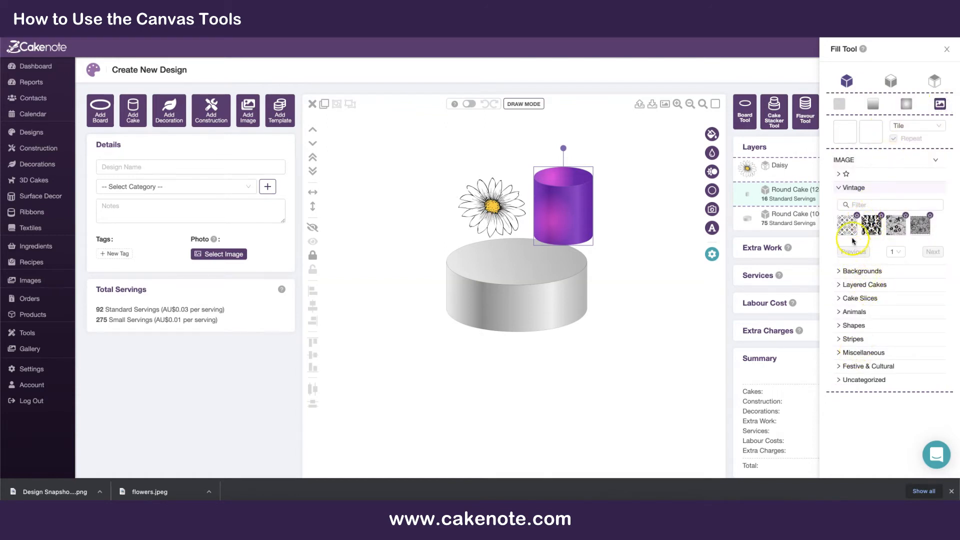
click(872, 231)
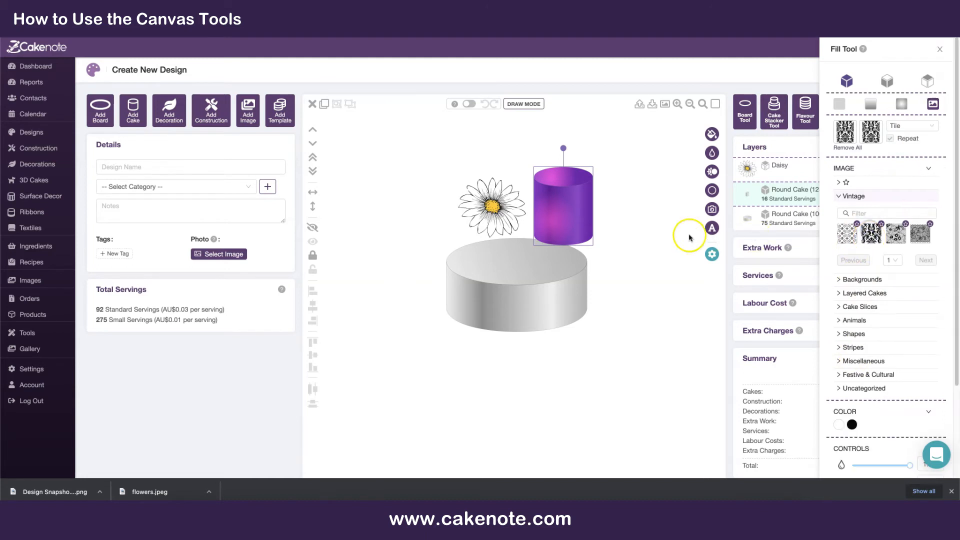
drag(577, 204, 599, 204)
Set the damask image's layout on the upper cake to Fill
click(898, 125)
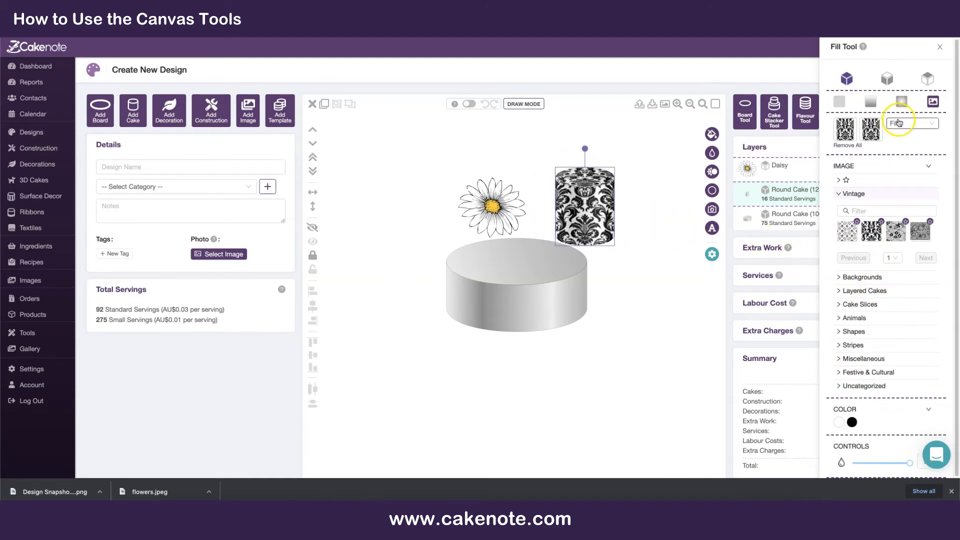
click(899, 125)
click(897, 139)
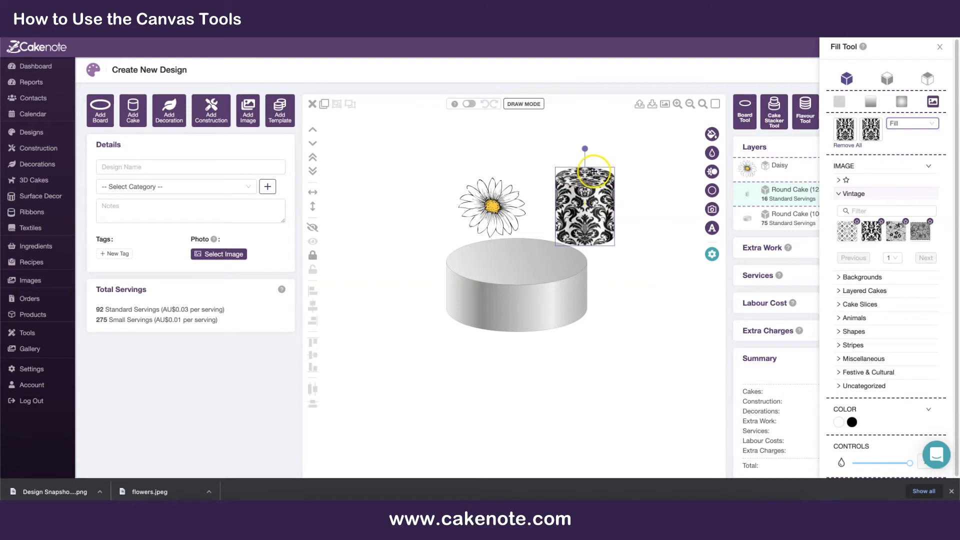
Move the wide lower cake slightly down and right, and fill it with the first Vintage pattern image
drag(555, 264, 573, 277)
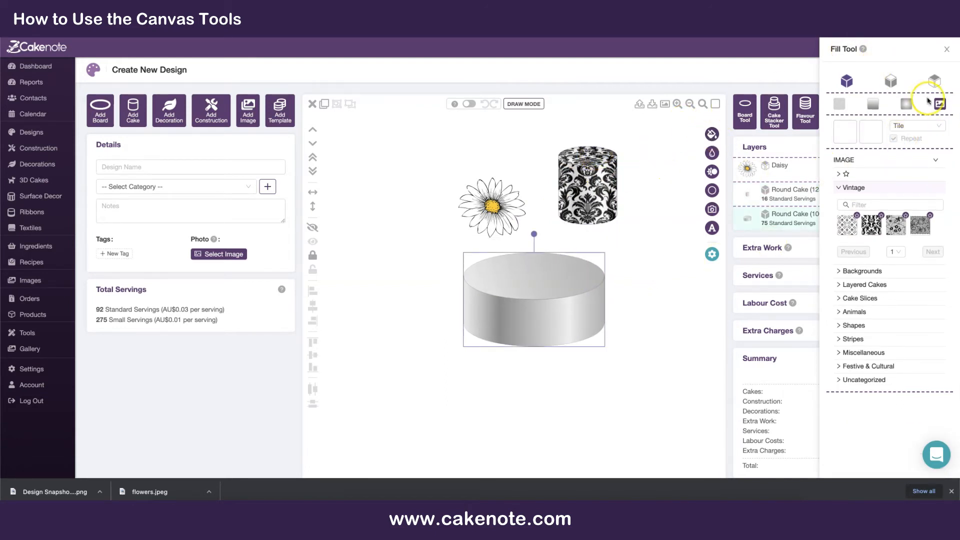
click(845, 227)
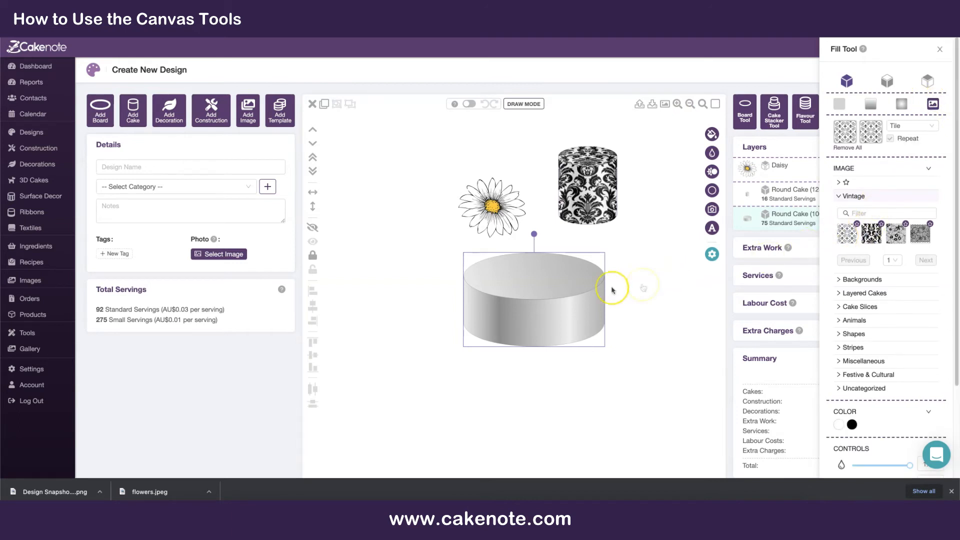
click(593, 297)
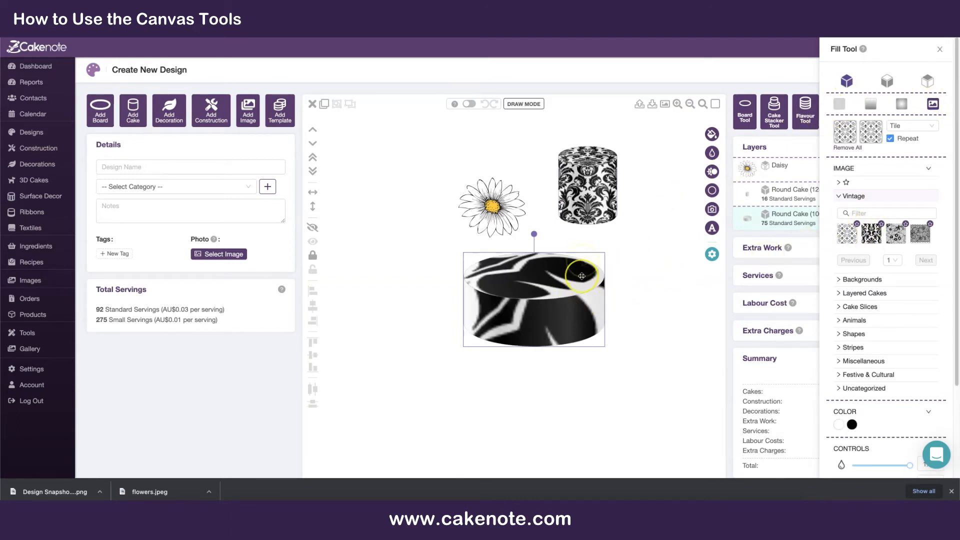
Try the Fill layout for the Vintage pattern image on the wide lower cake
click(908, 125)
click(906, 141)
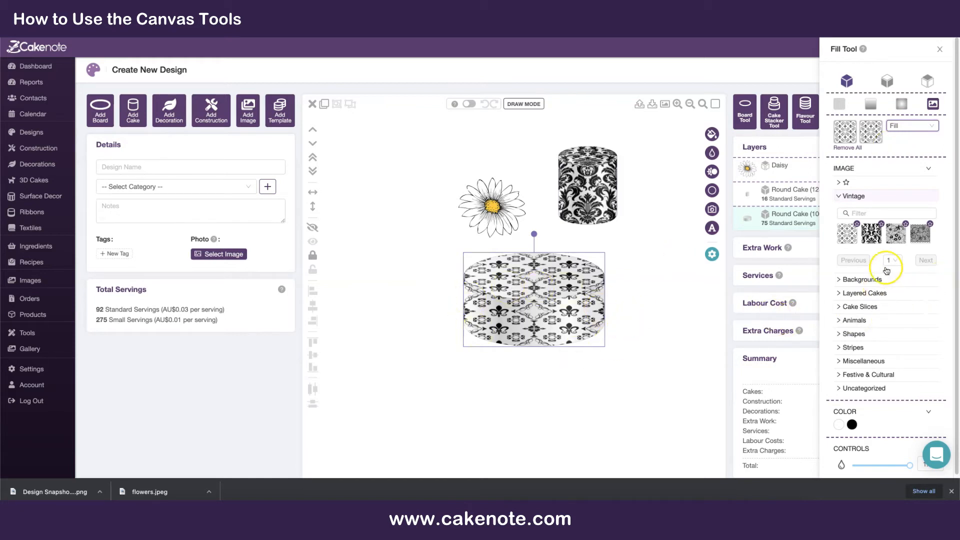
scroll(909, 145, down, 1)
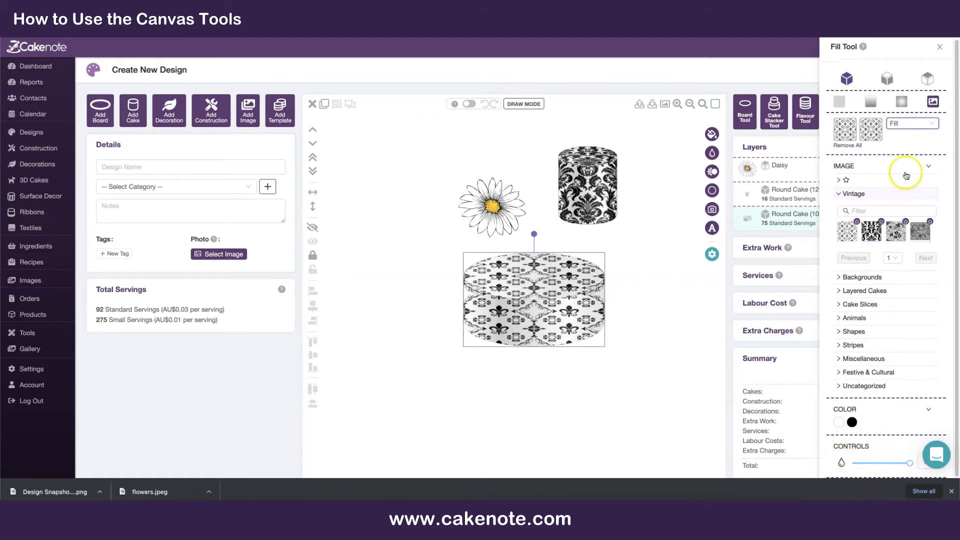
Return the lower cake's pattern image to the Tile layout and scale it to 40, keeping the opacity at 1.0
click(906, 125)
click(901, 151)
scroll(909, 281, down, 3)
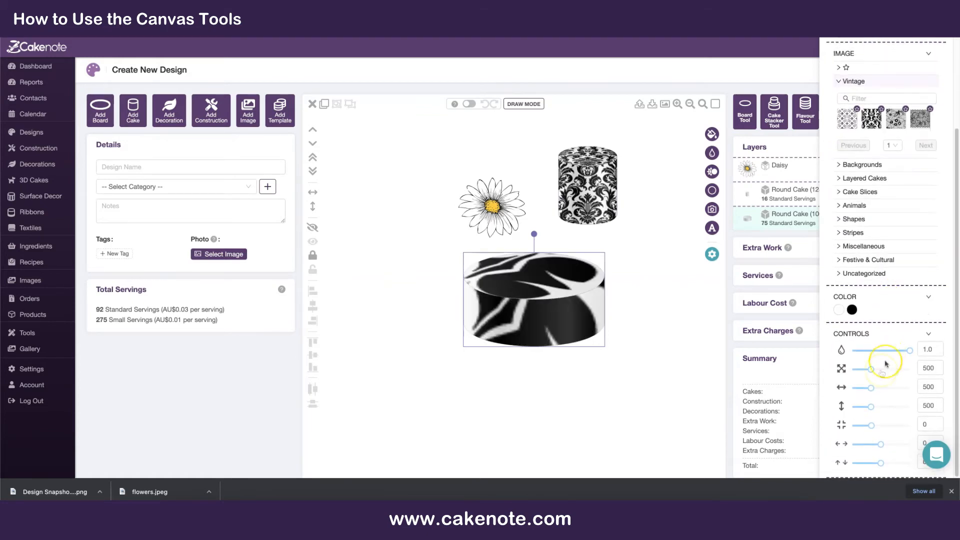
drag(871, 370, 854, 369)
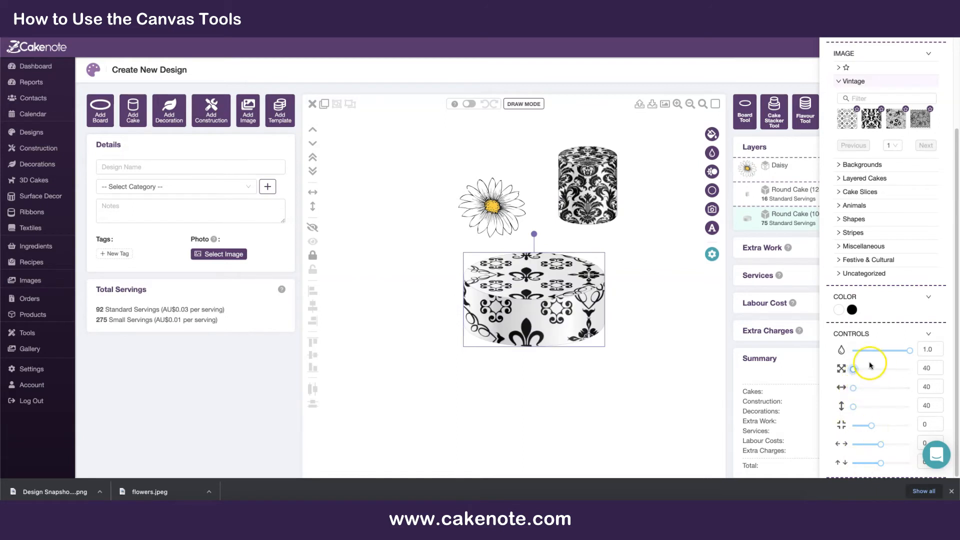
mouse_move(910, 351)
mouse_down()
mouse_move(879, 352)
mouse_move(910, 350)
mouse_up()
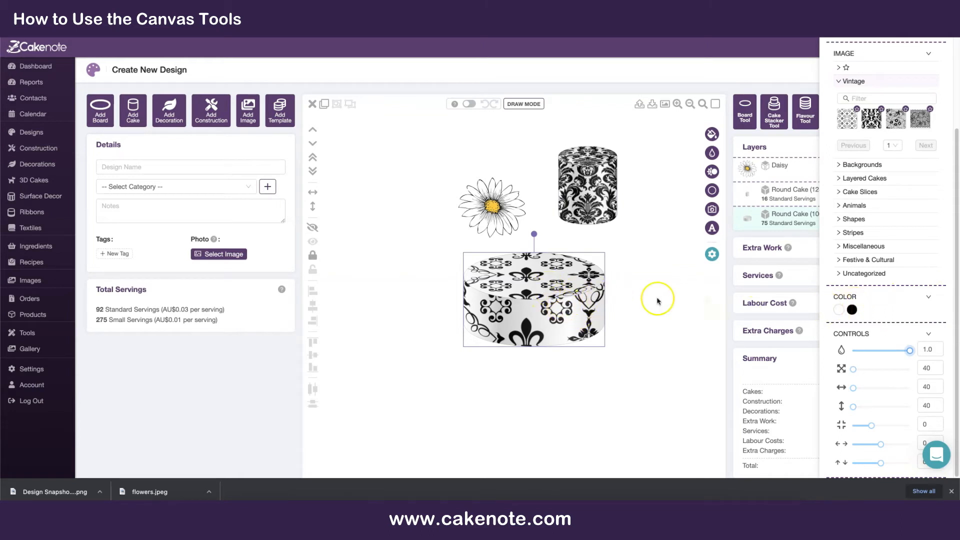
Recolour the lower cake's pattern with a red FF0000 background and off-white FAFAFA motifs
click(838, 311)
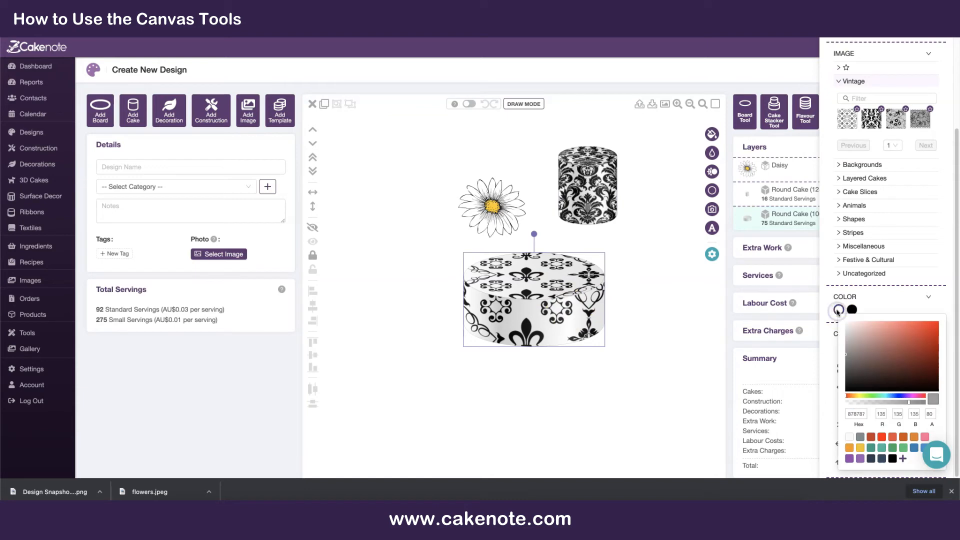
click(884, 436)
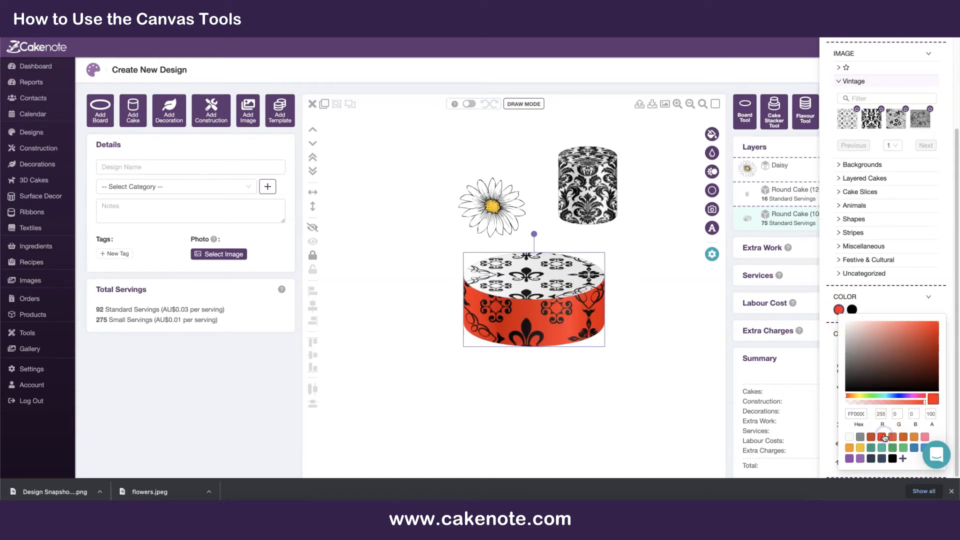
click(852, 310)
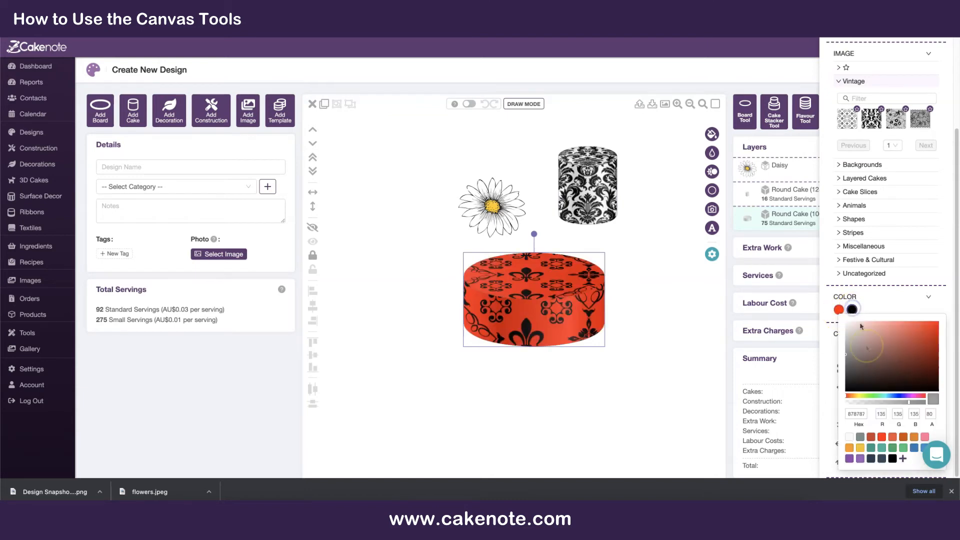
click(850, 439)
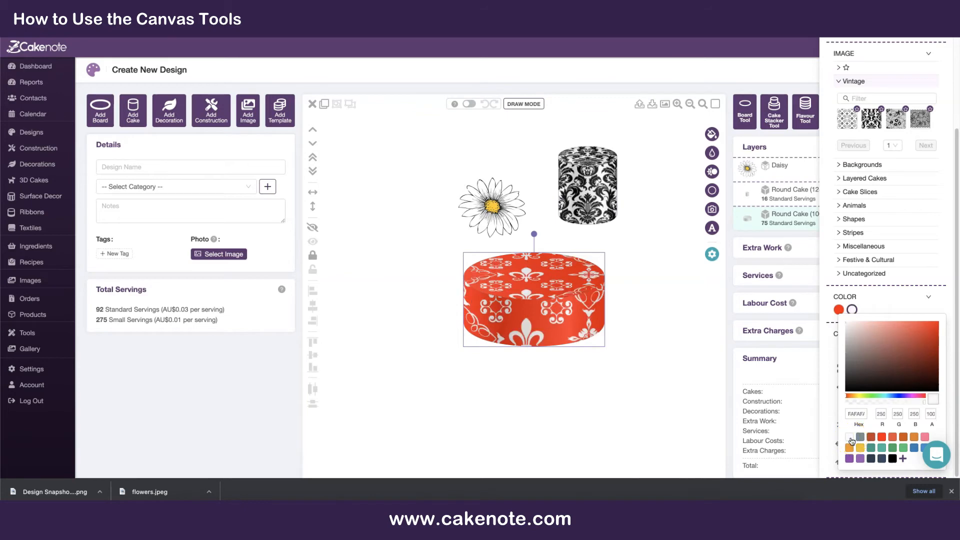
click(691, 296)
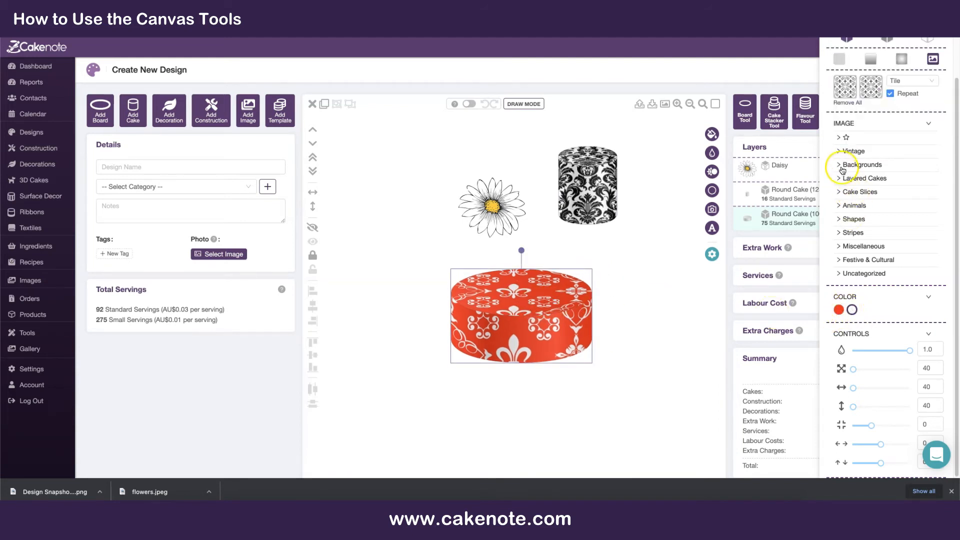
Fill the lower cake with the first Backgrounds image, the golden field photo, and scale its tiles to 90
click(856, 165)
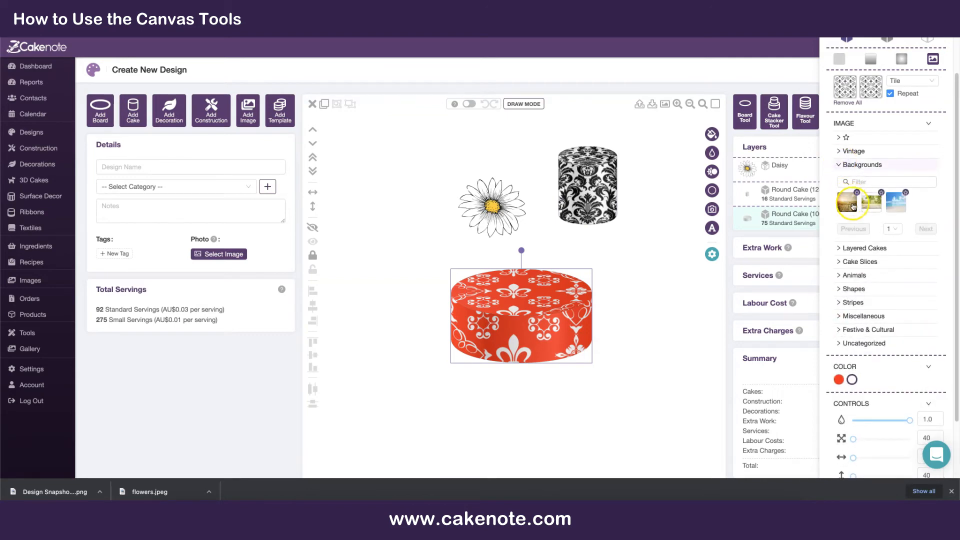
click(852, 201)
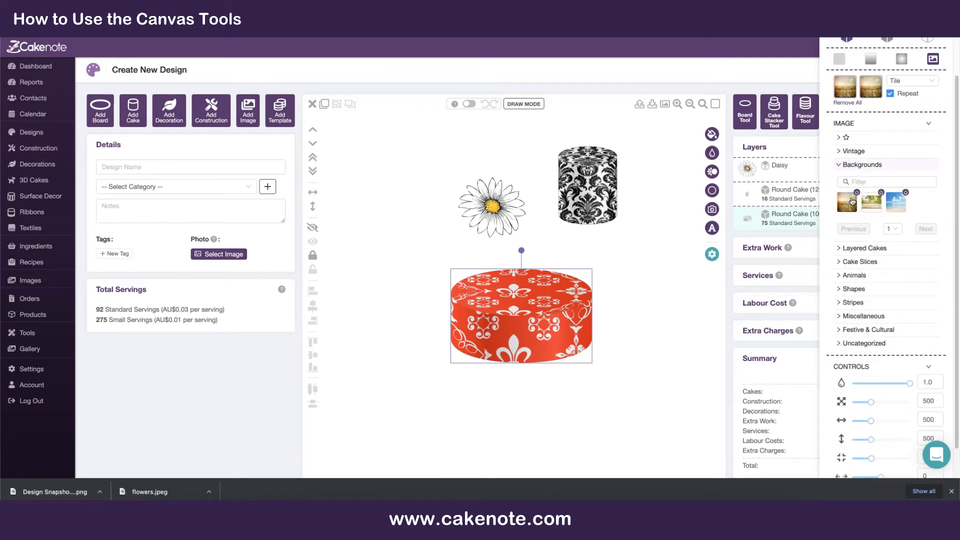
drag(871, 402, 858, 403)
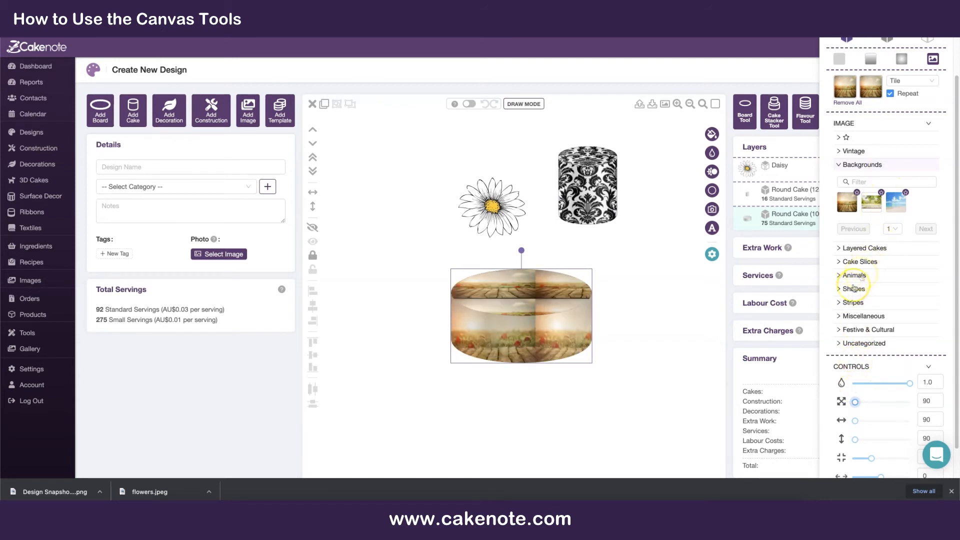
scroll(864, 187, up, 2)
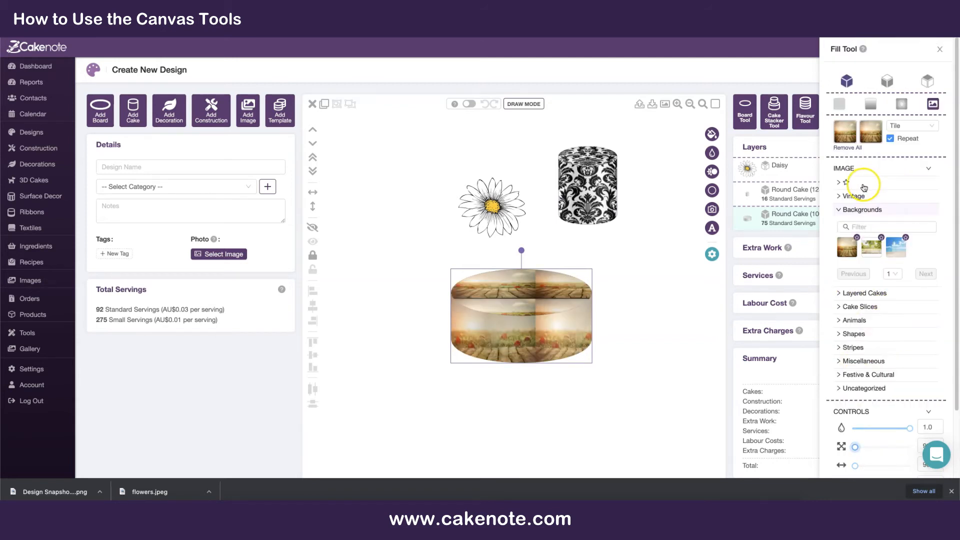
scroll(869, 221, down, 1)
scroll(870, 222, up, 1)
Move the lower cake slightly left and down, and shift the daisy slightly left
drag(548, 294, 559, 321)
click(489, 212)
mouse_move(490, 212)
mouse_down()
mouse_move(471, 204)
mouse_move(488, 214)
mouse_up()
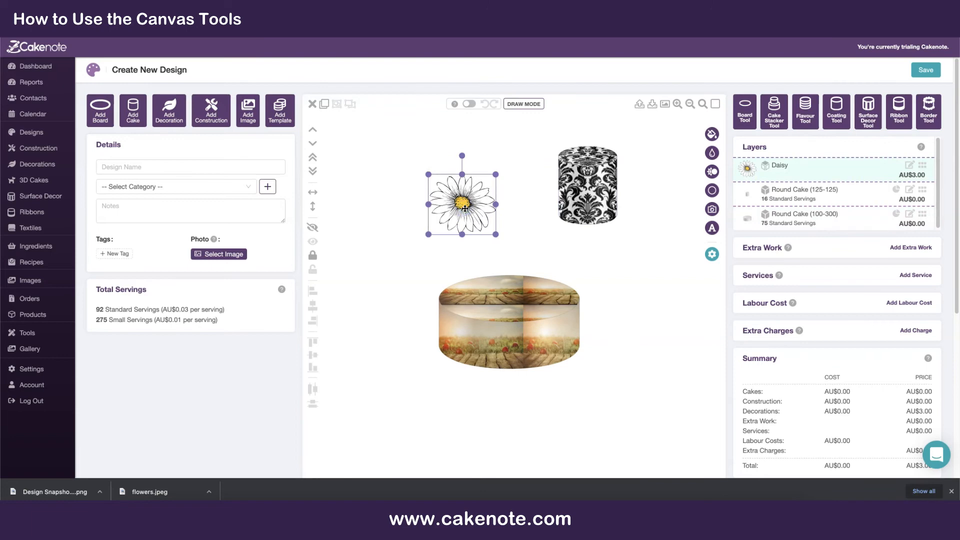
drag(464, 208, 468, 210)
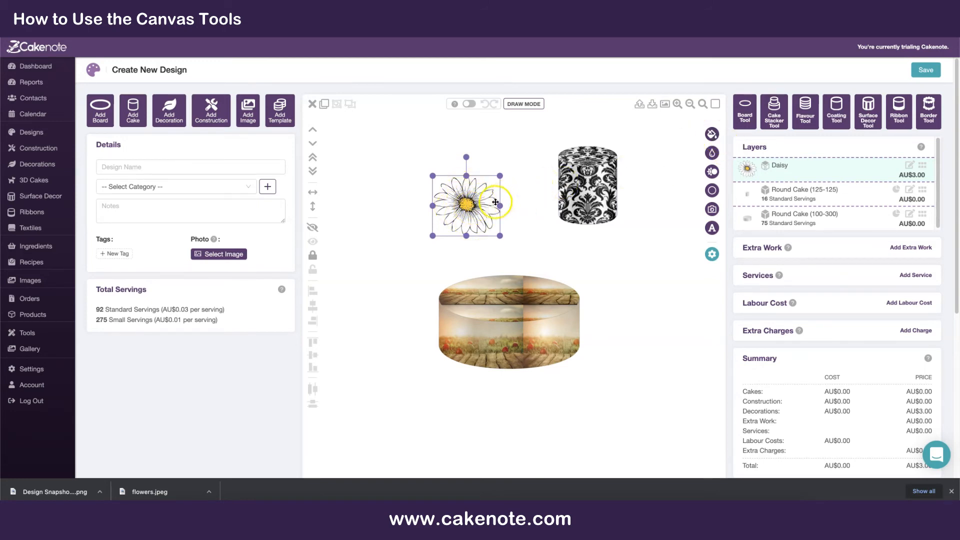
Fill the daisy's petals with flat pink FF6E96 and its centre with flat blue 2980B9
click(713, 135)
click(714, 135)
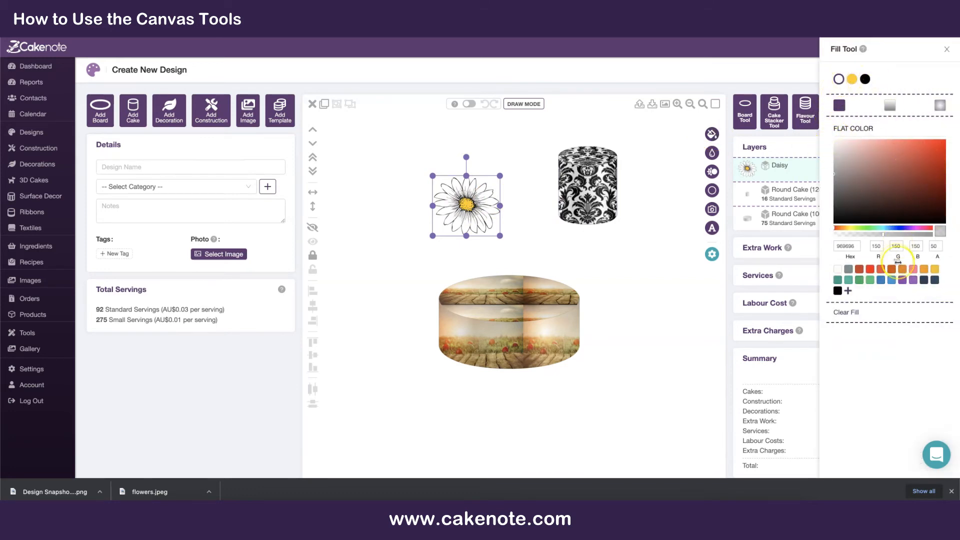
click(912, 271)
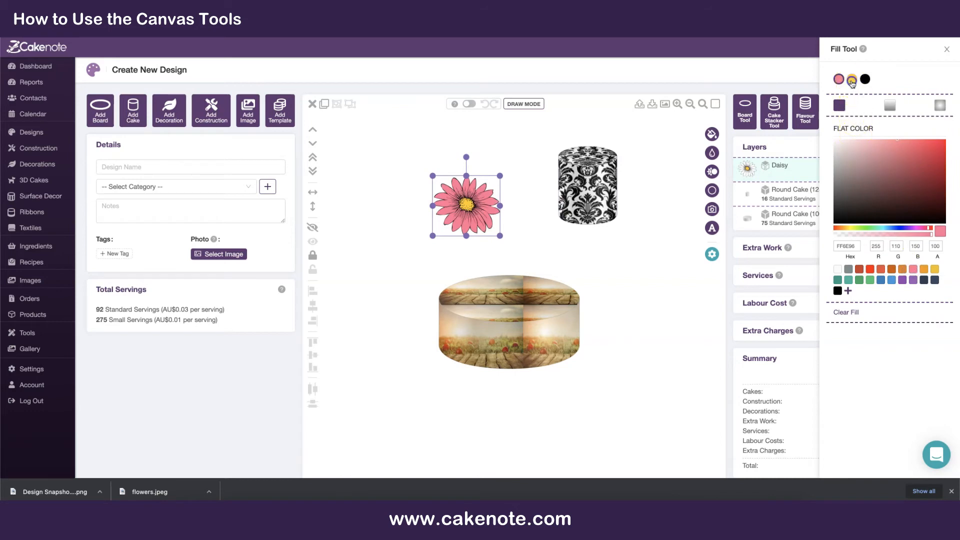
click(882, 280)
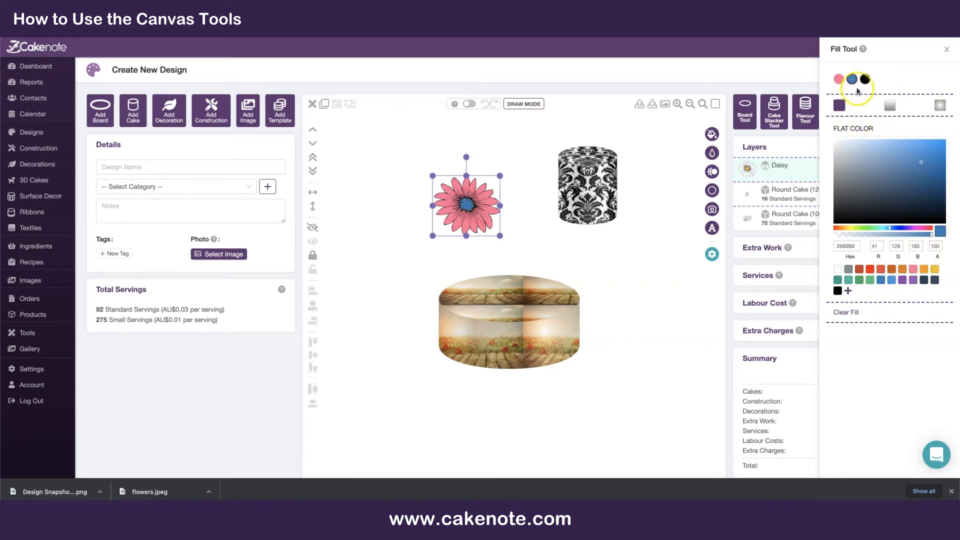
Try yellow F1C40F on the daisy's outline and set the outline back to black 000000
click(865, 79)
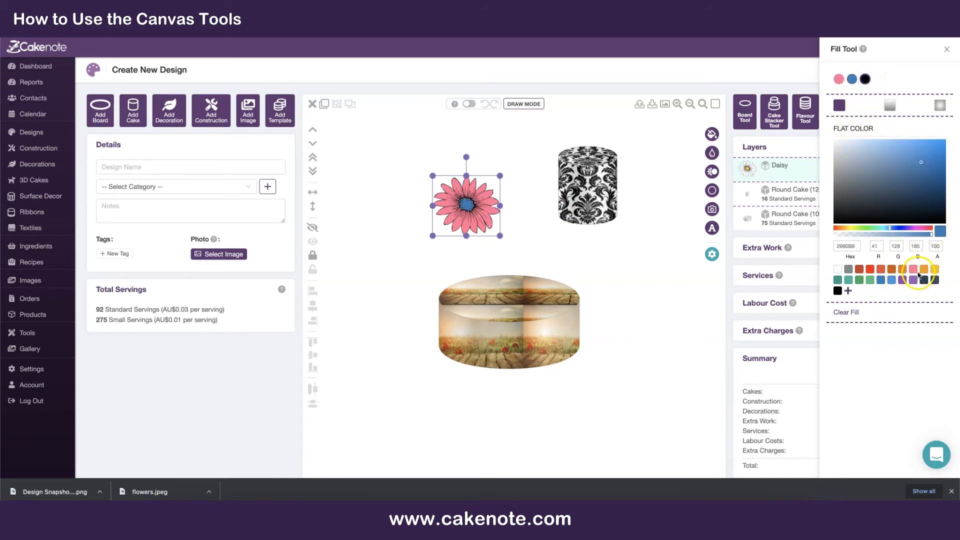
click(936, 270)
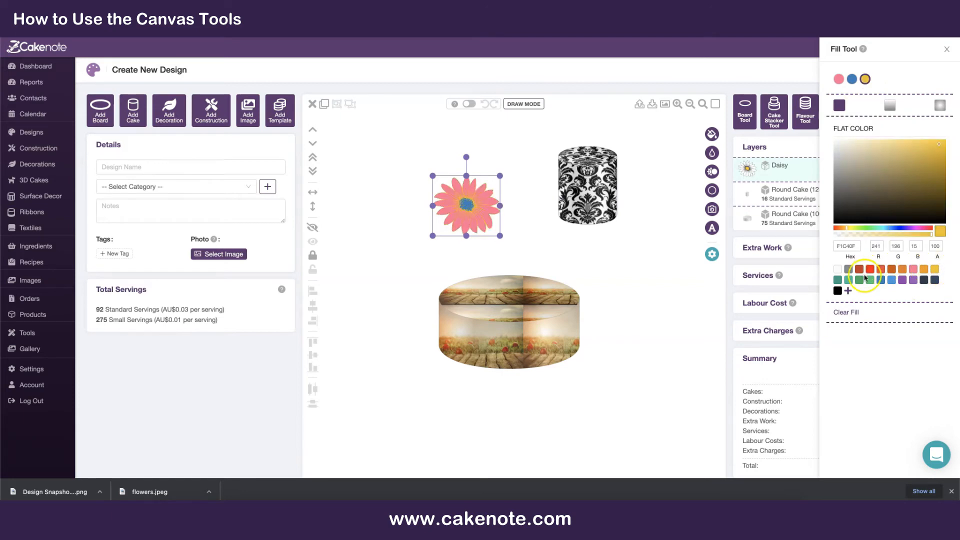
click(838, 290)
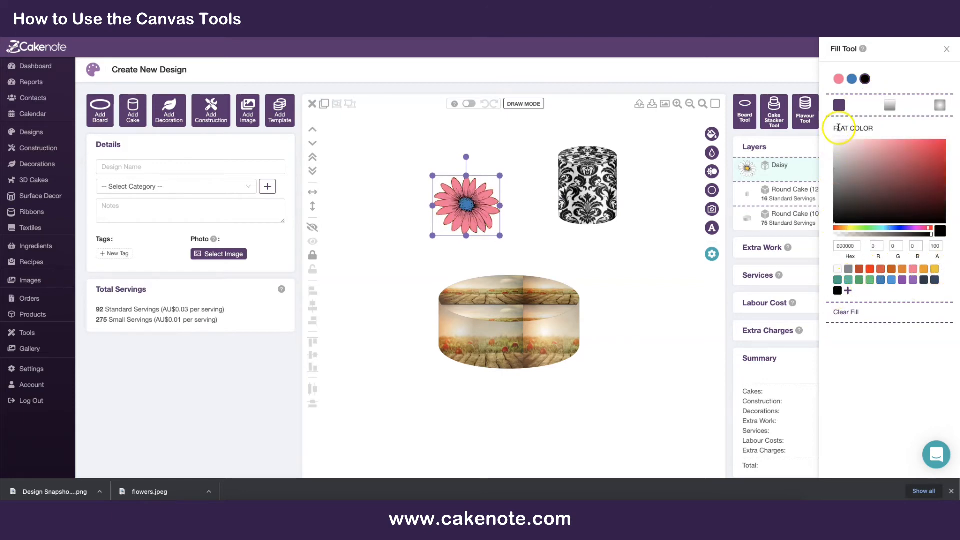
Try gradient presets on the daisy, finishing with a purple radial gradient on the petals and a yellow centre
click(891, 108)
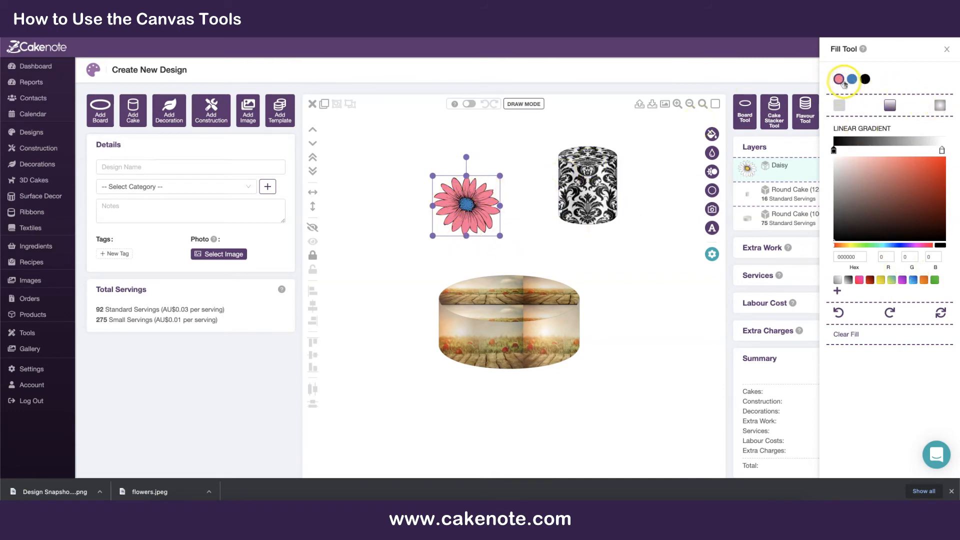
click(940, 105)
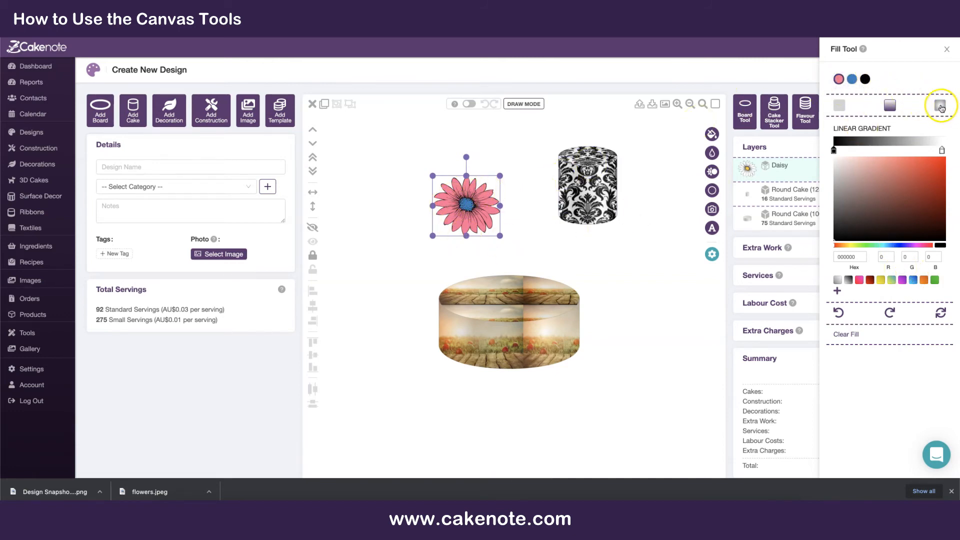
click(871, 280)
click(859, 281)
click(903, 281)
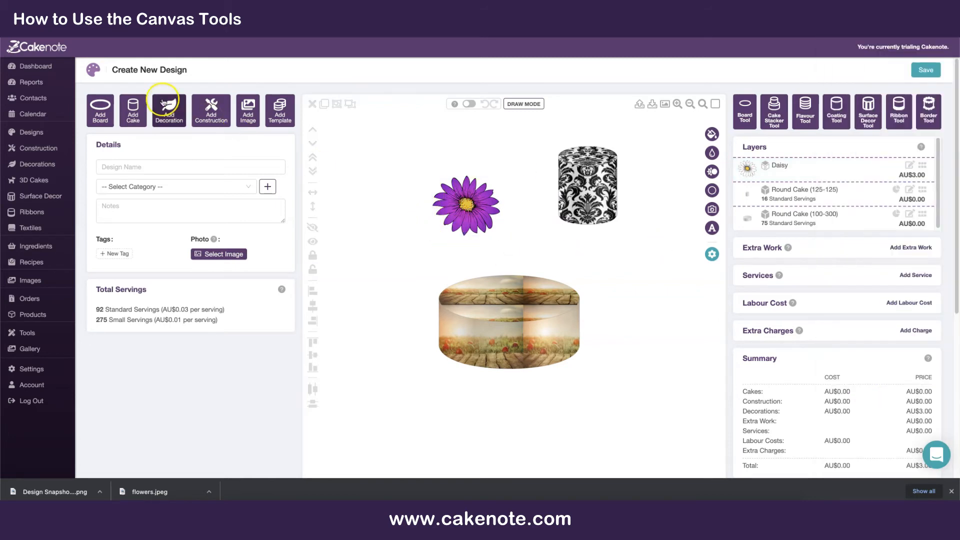
Add the Cartoon Mountain Large decoration from Natural Elements and place it beside the lower cake, beneath the damask cake
click(171, 116)
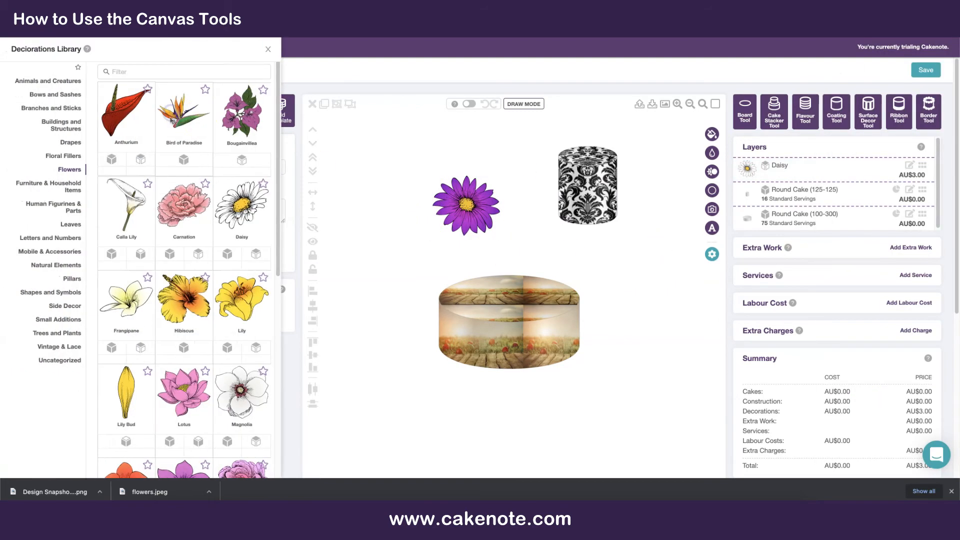
scroll(141, 197, down, 2)
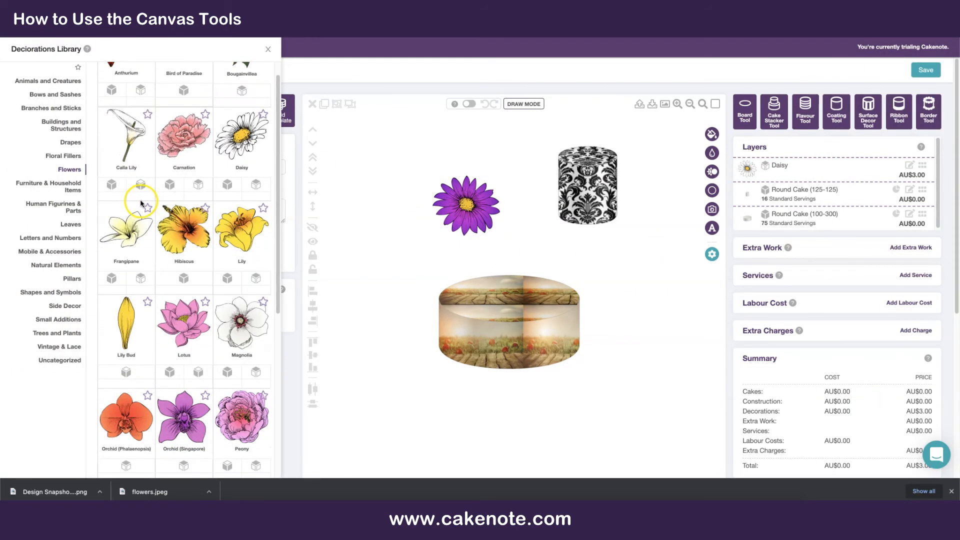
click(71, 266)
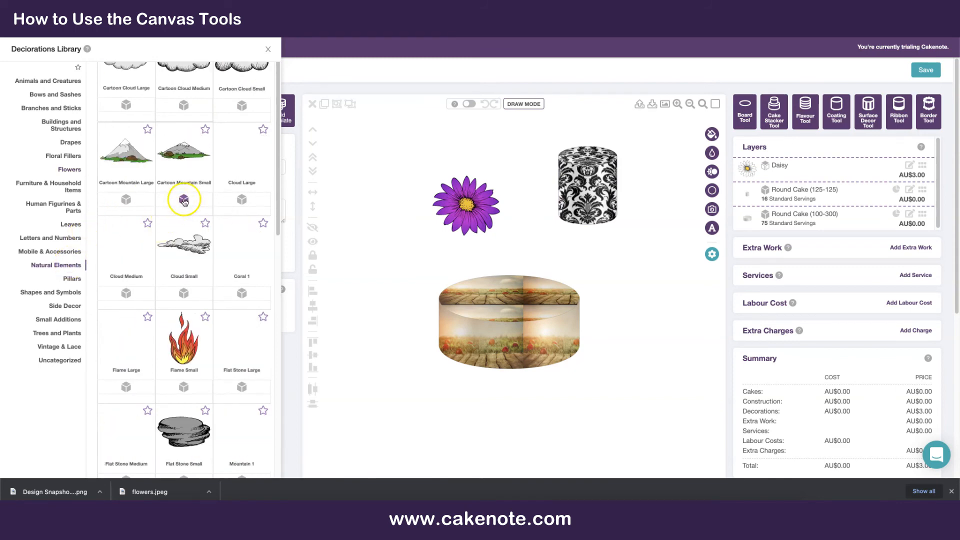
scroll(188, 223, down, 7)
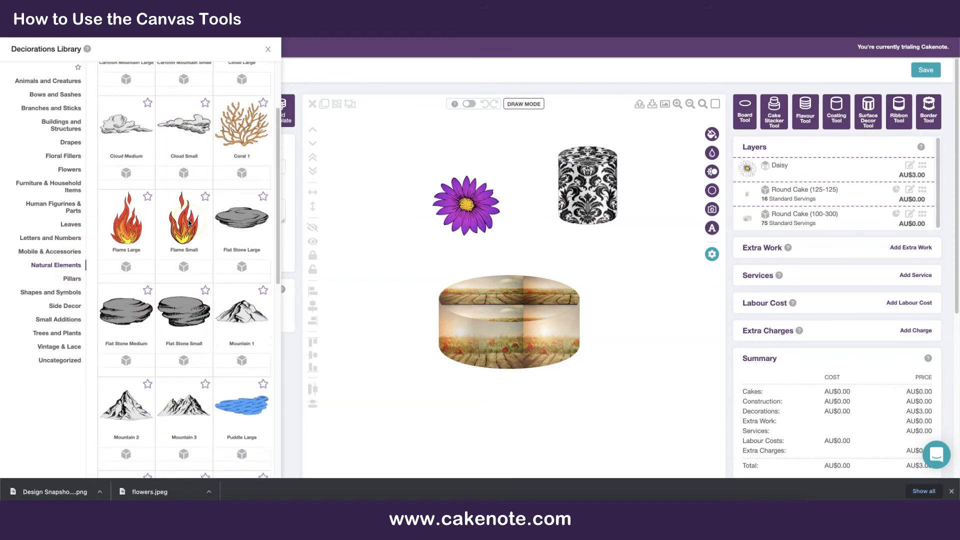
scroll(187, 213, up, 7)
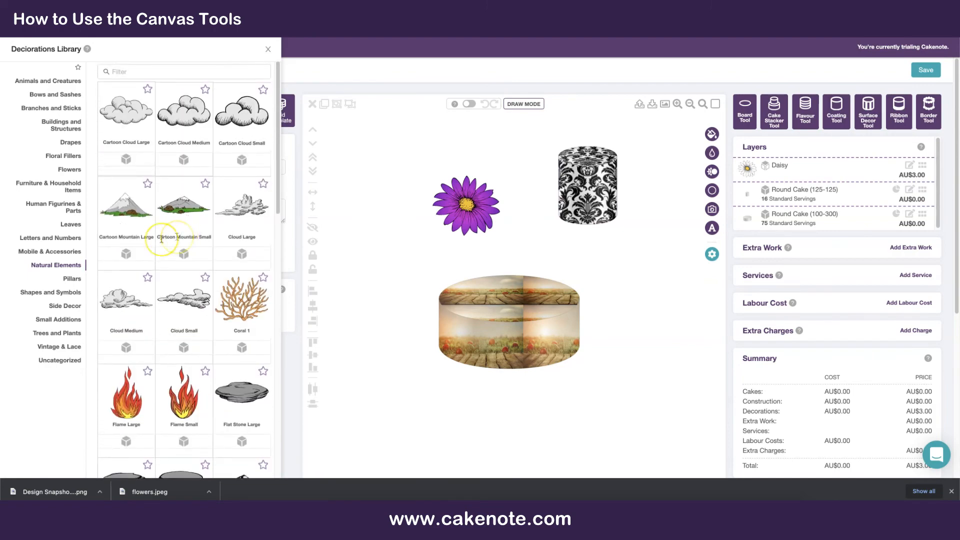
click(124, 258)
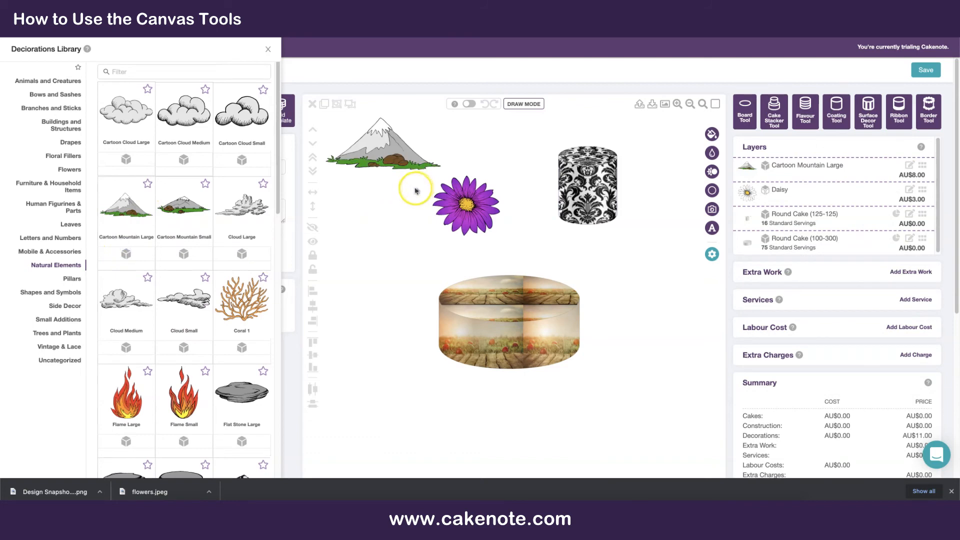
drag(392, 171, 664, 273)
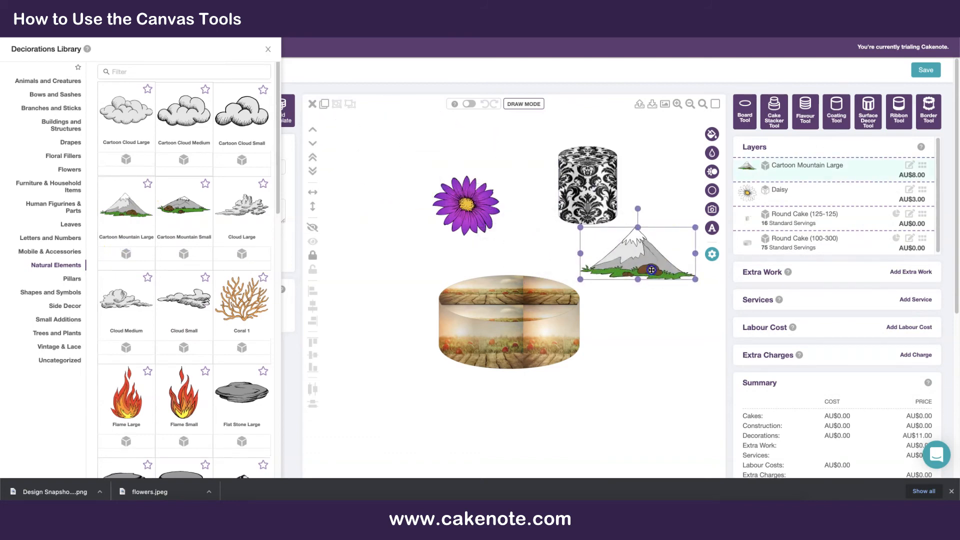
Display the mountain's separate fill colours with its green part selected, and move the mountain to the upper left of the lower cake
click(711, 136)
click(842, 77)
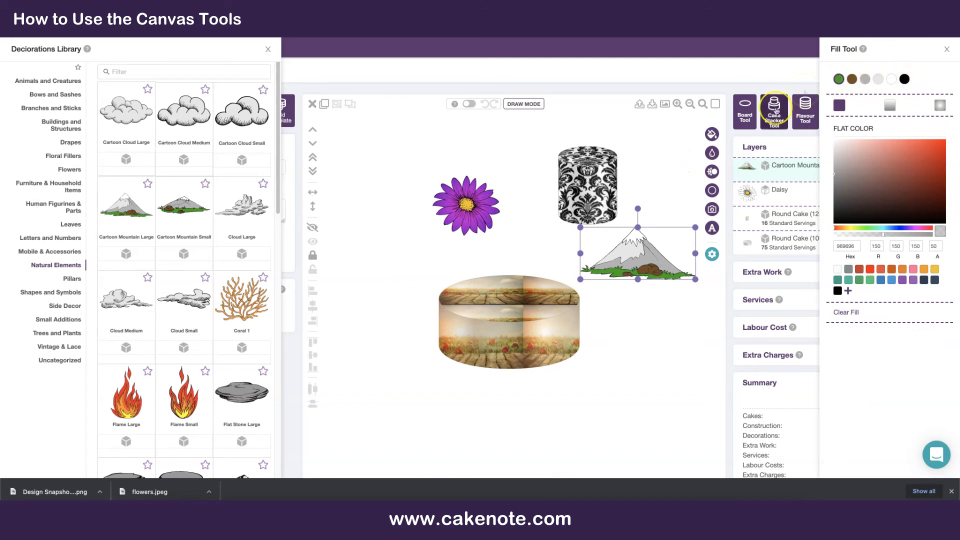
drag(608, 245, 615, 285)
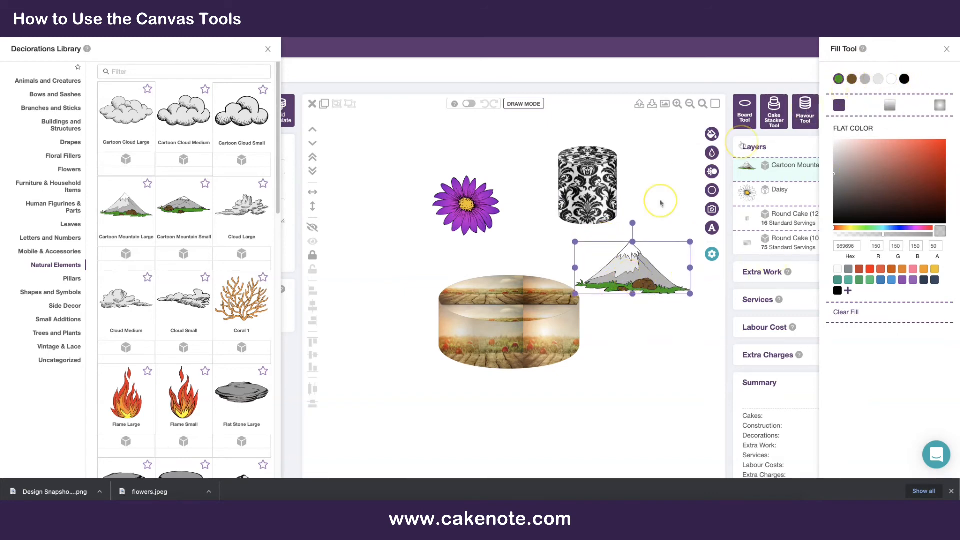
click(710, 154)
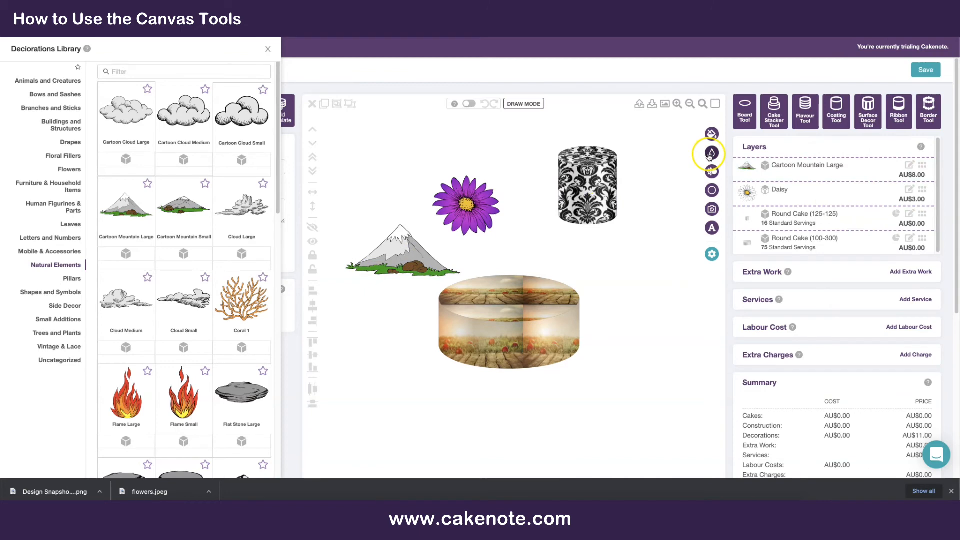
Lower the damask cake's opacity until it looks faint, and place it beside the daisy above the lower cake
click(603, 196)
click(712, 153)
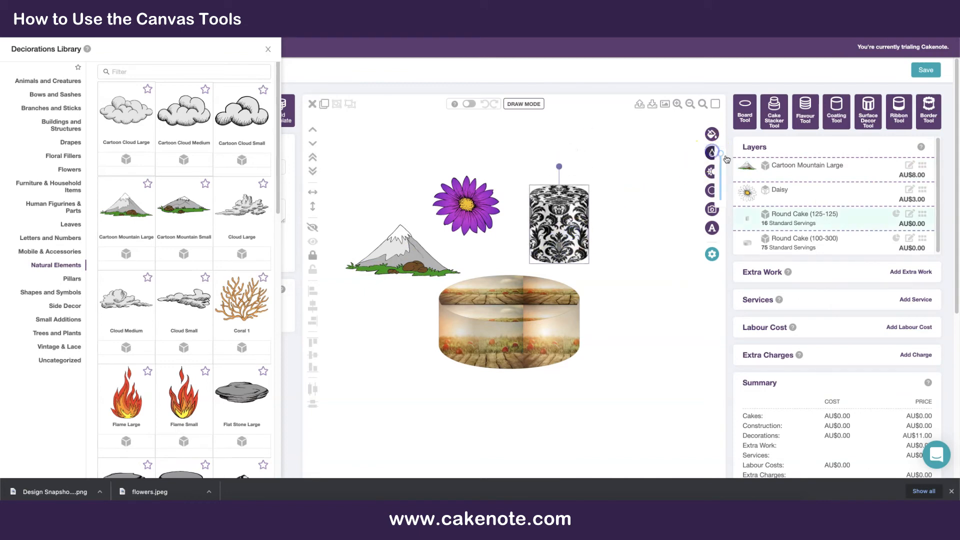
drag(722, 161, 722, 190)
click(576, 221)
drag(572, 248, 557, 319)
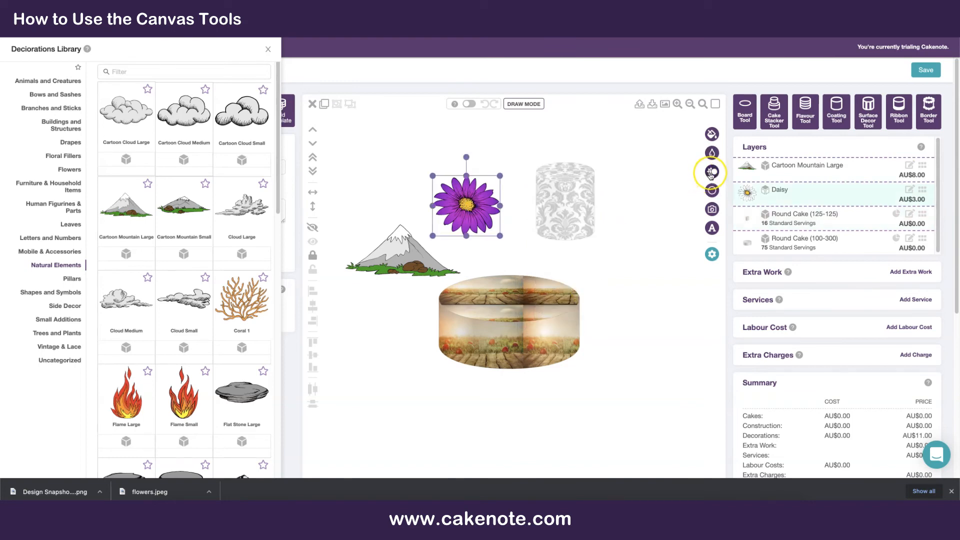
Try a shadow on the daisy in pink FF6E96 with adjusted blur and horizontal offset, and remove the shadow
click(712, 172)
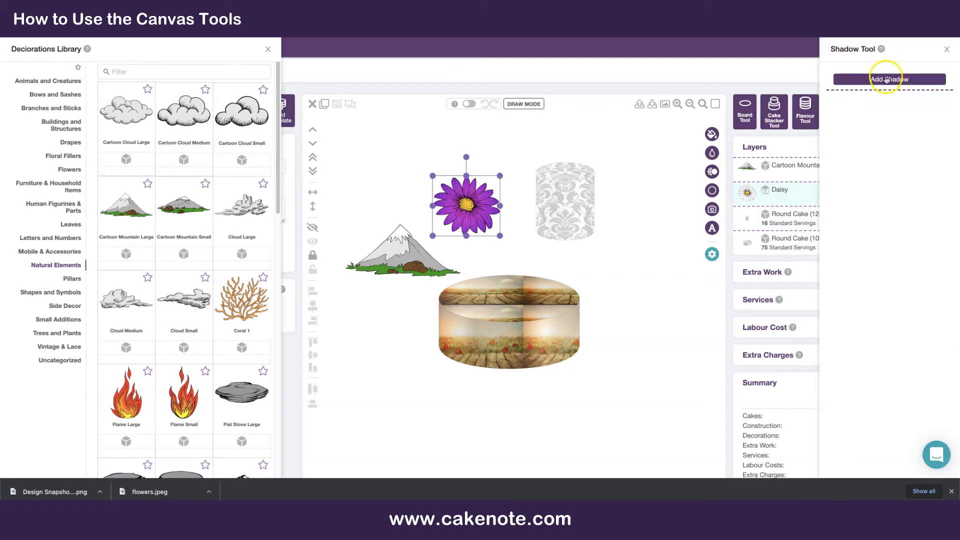
click(886, 79)
drag(874, 292, 871, 295)
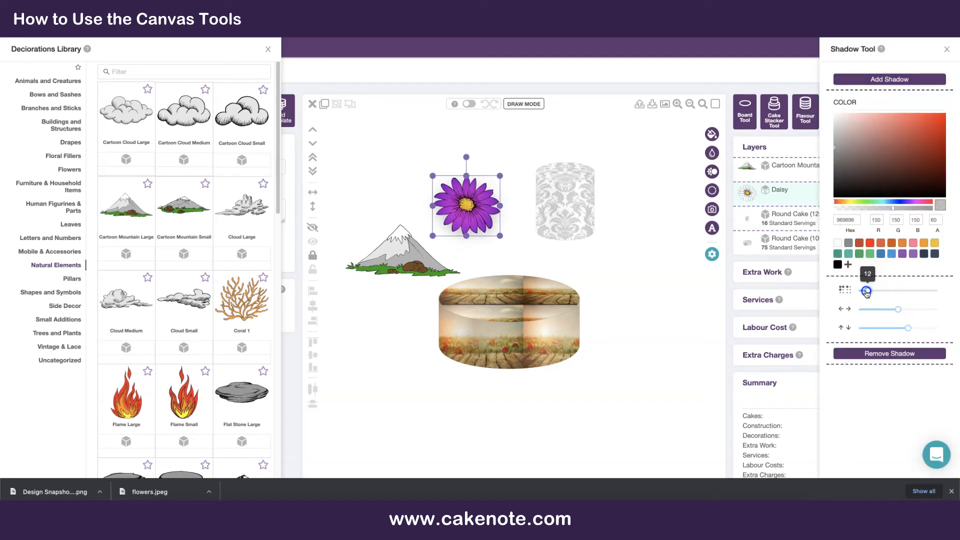
drag(851, 193, 834, 202)
drag(868, 292, 903, 309)
click(913, 243)
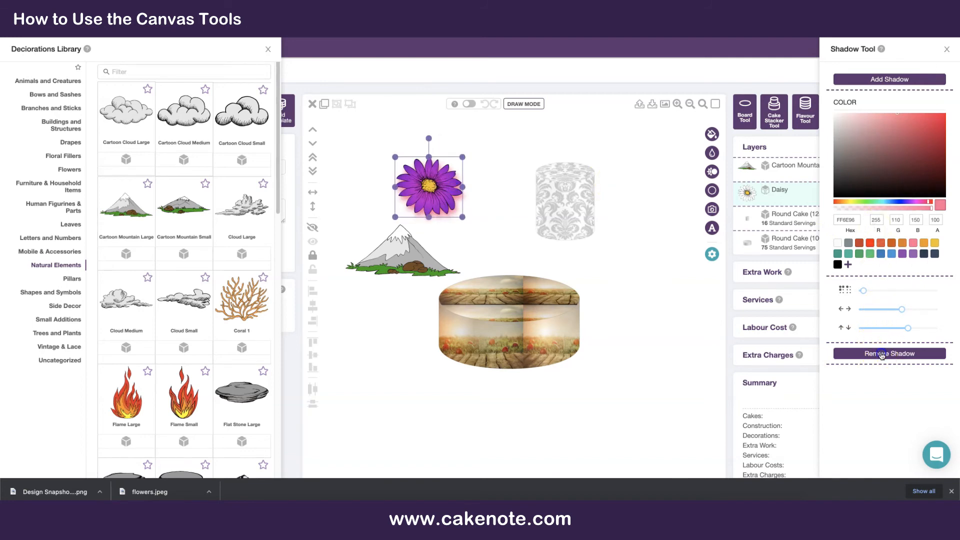
click(881, 355)
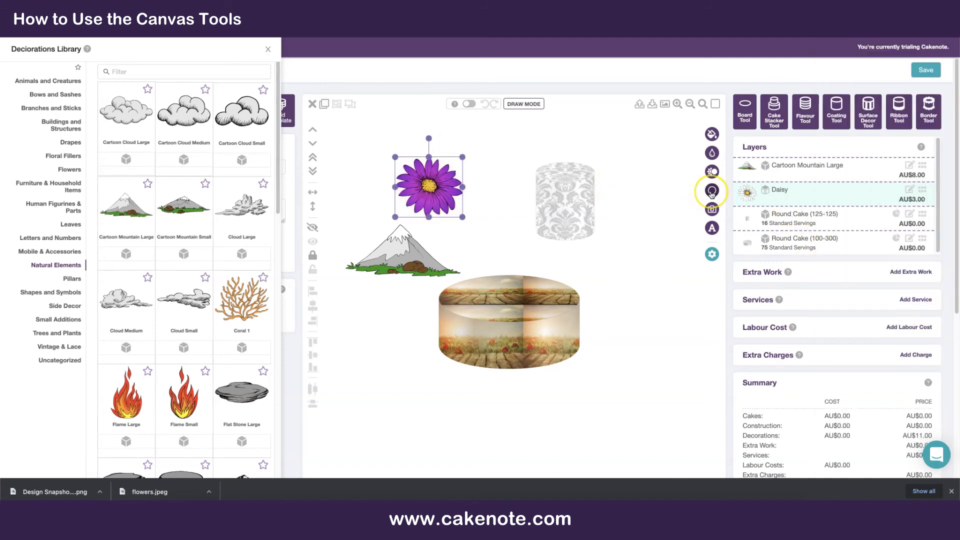
Try the Stroke tool on the daisy and move the daisy closer to the faded damask cake
drag(445, 185, 471, 189)
click(712, 191)
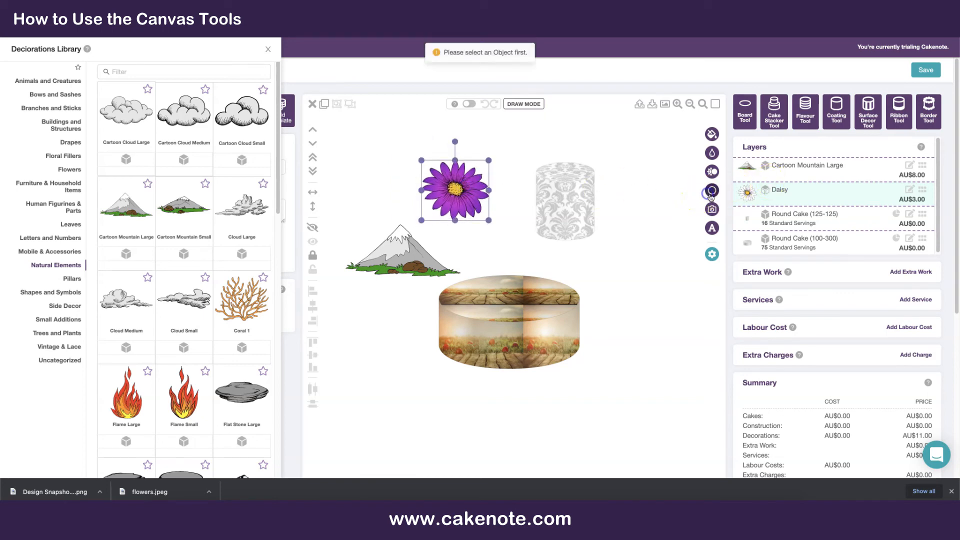
click(516, 157)
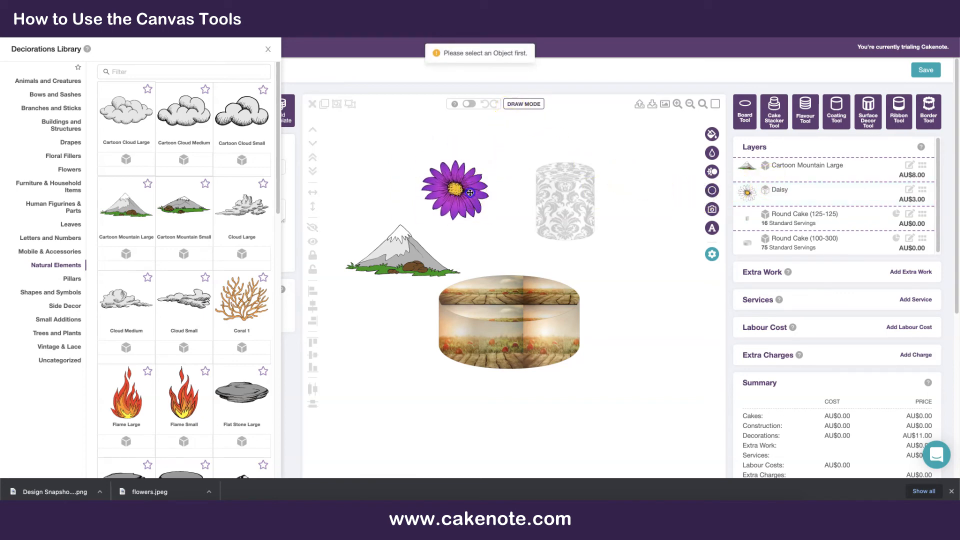
click(461, 194)
mouse_move(461, 194)
mouse_down()
mouse_move(480, 193)
mouse_move(475, 184)
mouse_up()
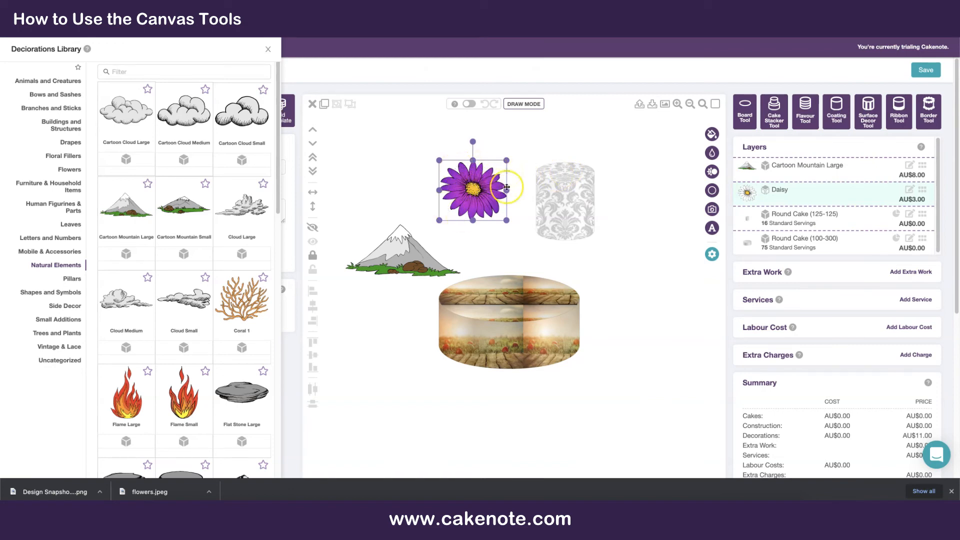
Try red FF0000 and black 000000 strokes on the lower cake, and fade the stroke until it is fully transparent
click(531, 300)
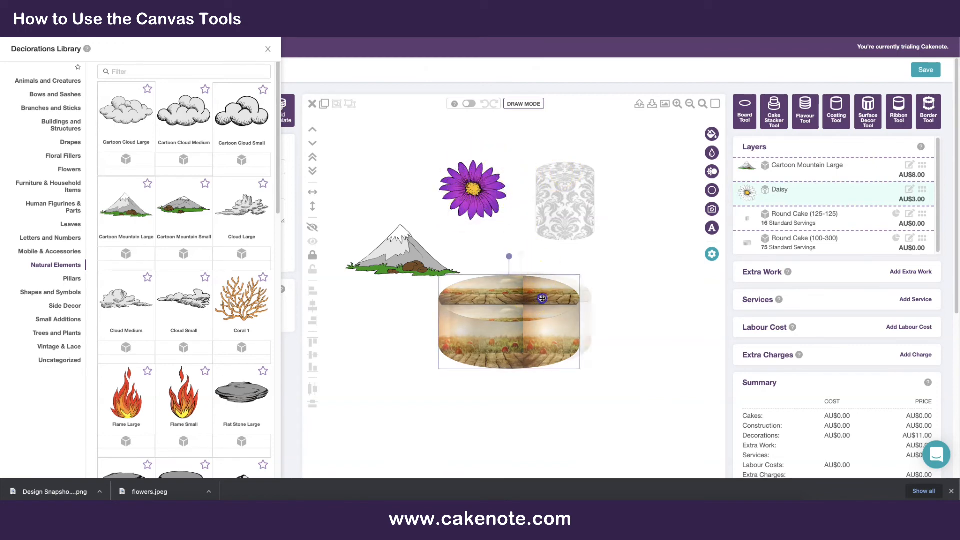
drag(531, 300, 546, 297)
click(712, 190)
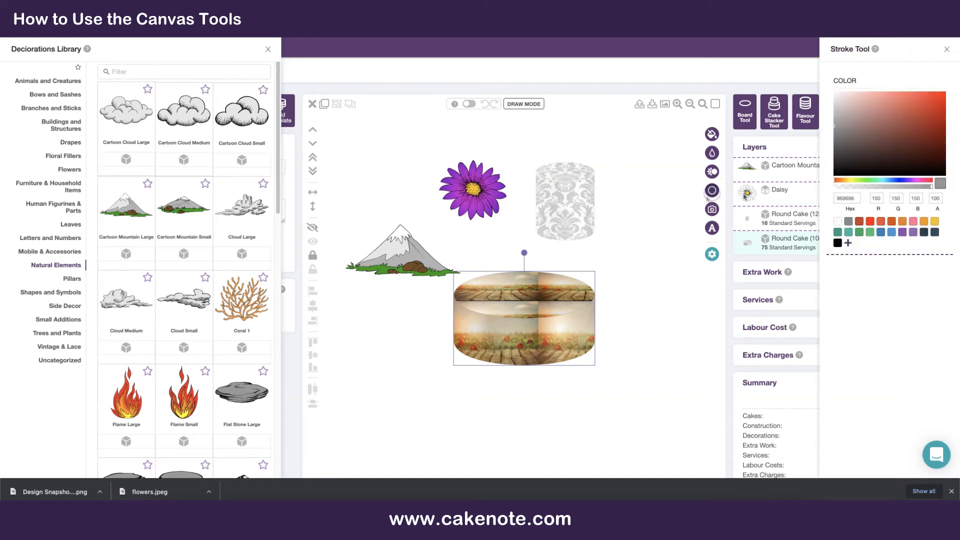
click(871, 222)
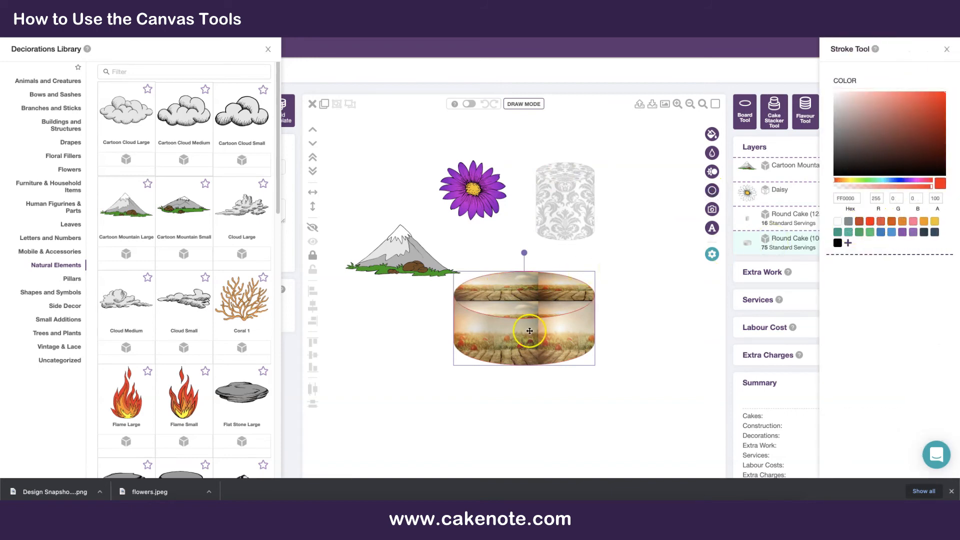
click(677, 103)
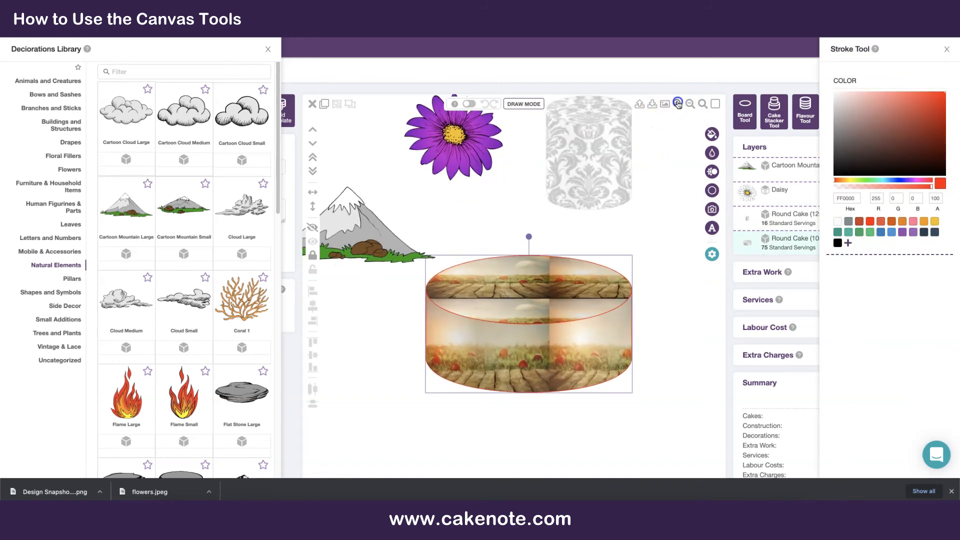
click(909, 189)
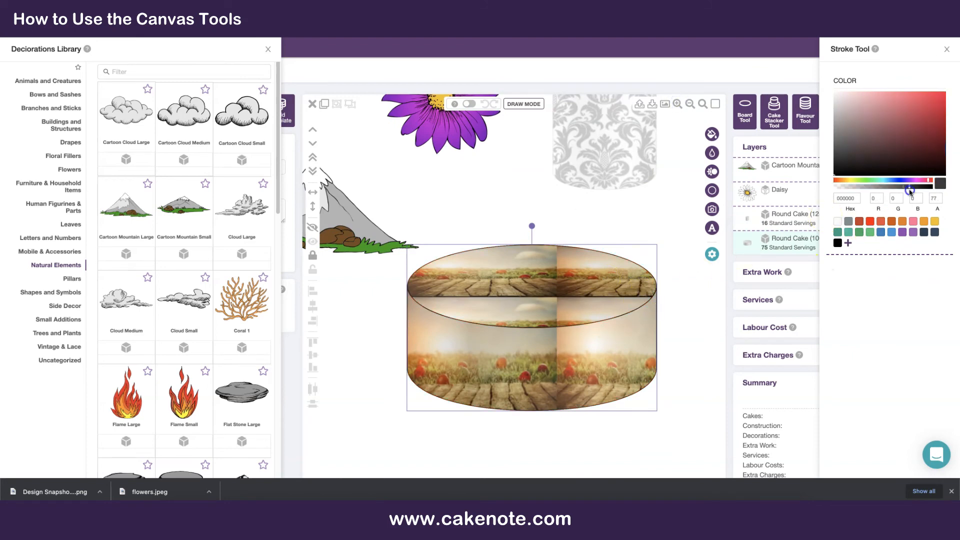
drag(872, 189, 832, 189)
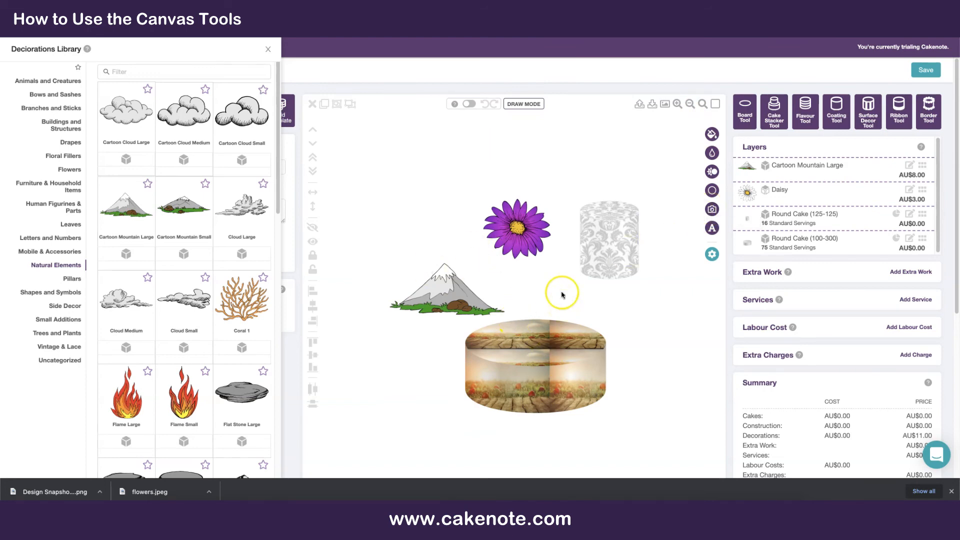
Try the Image Effects tool on the damask cake, and add the Easter background image, placing it over the mountain
click(613, 247)
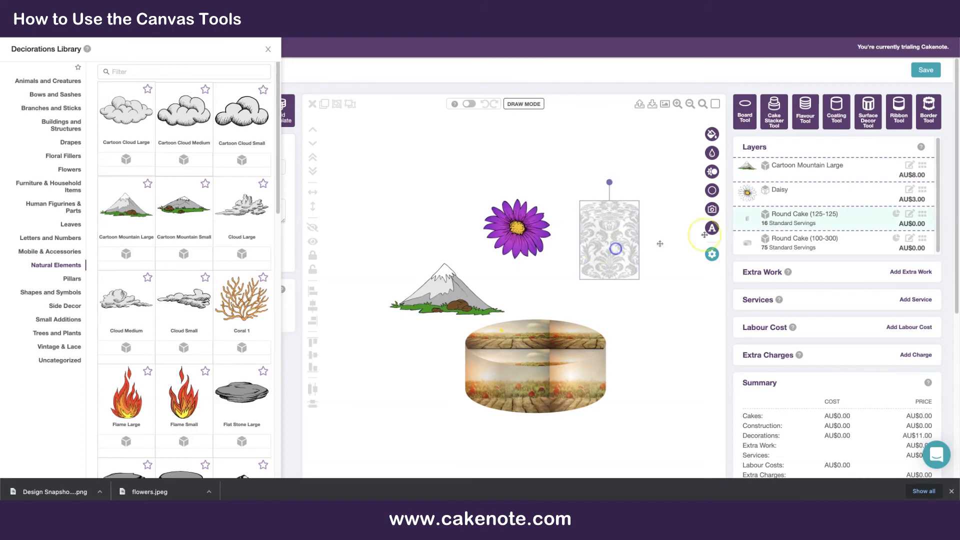
click(713, 210)
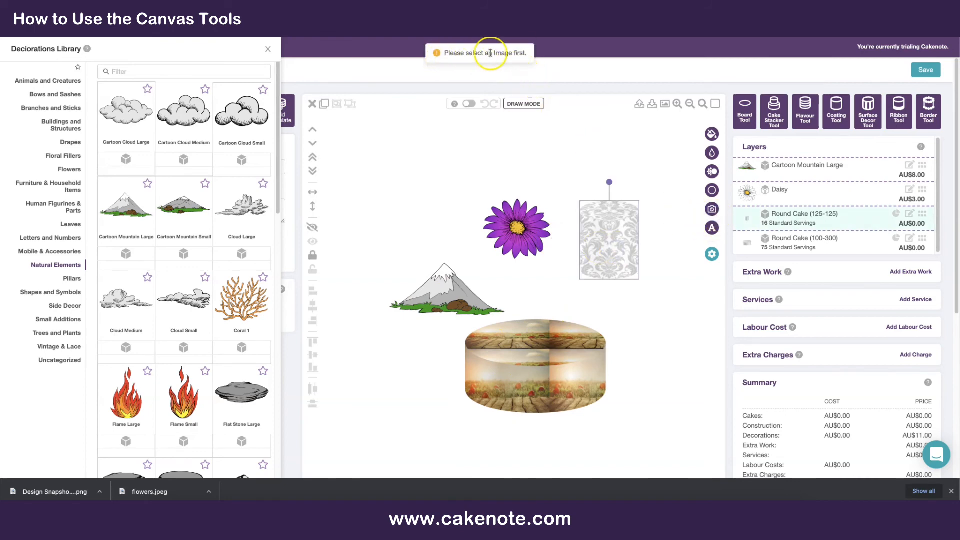
click(268, 49)
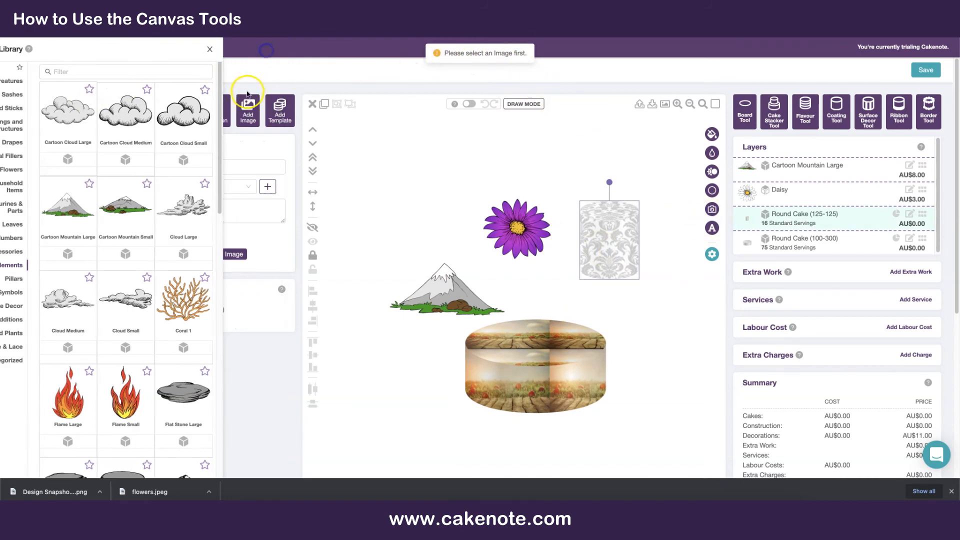
click(247, 106)
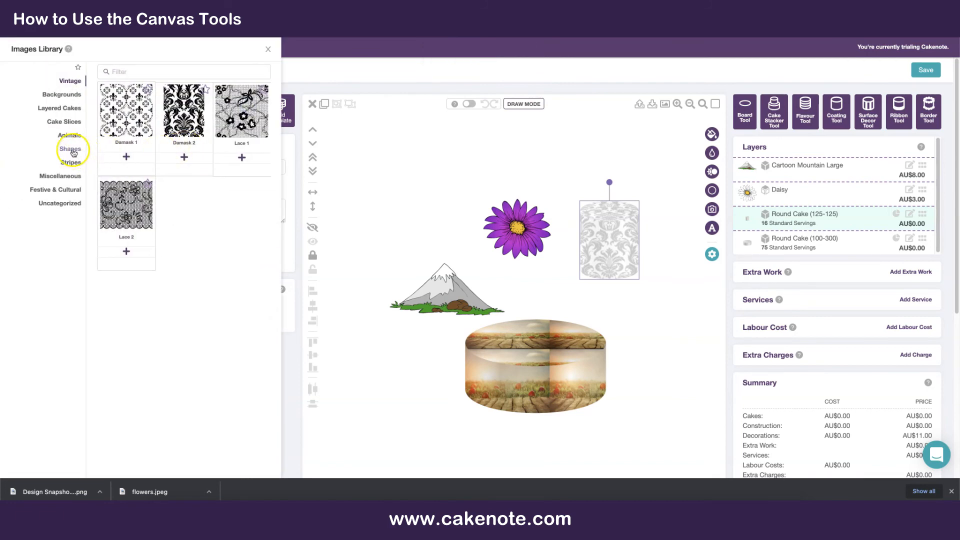
click(76, 96)
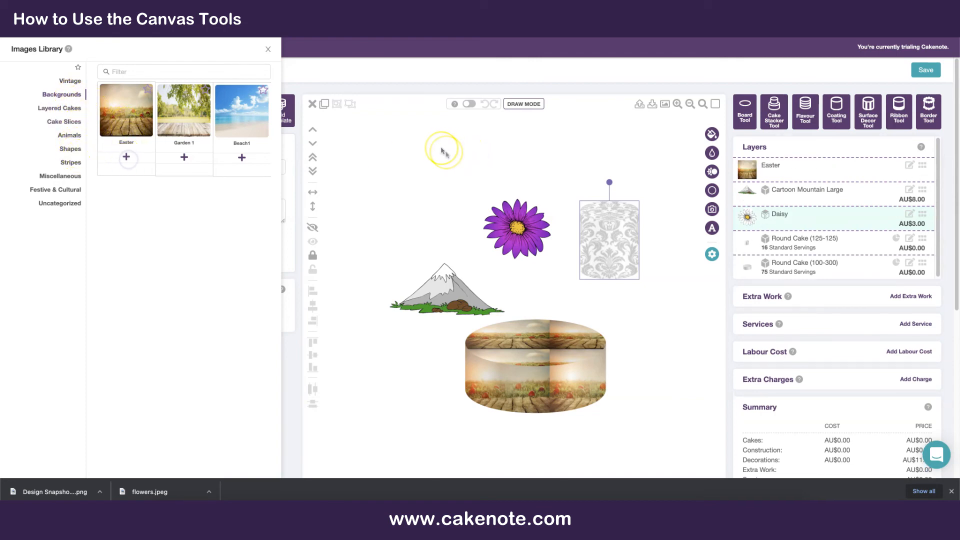
click(340, 131)
drag(326, 118, 653, 354)
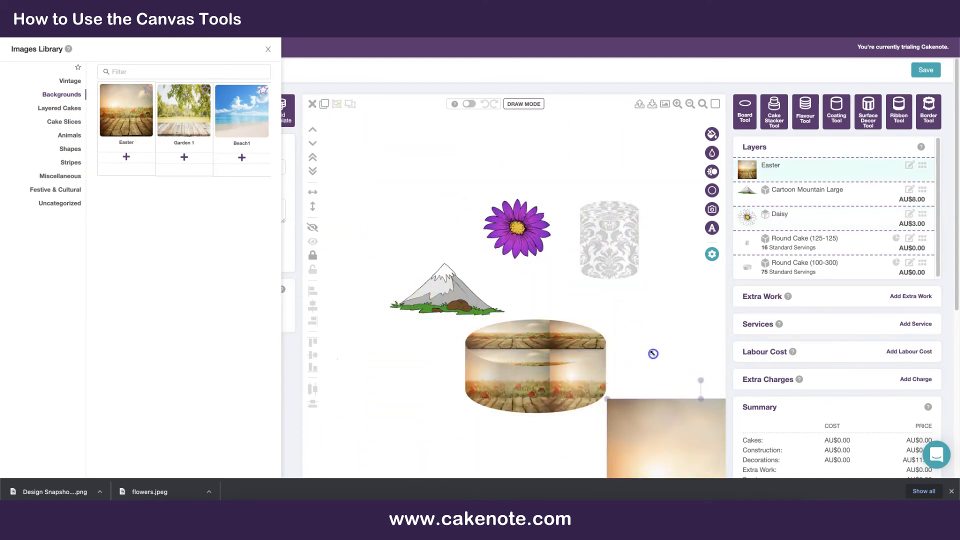
drag(655, 417, 382, 145)
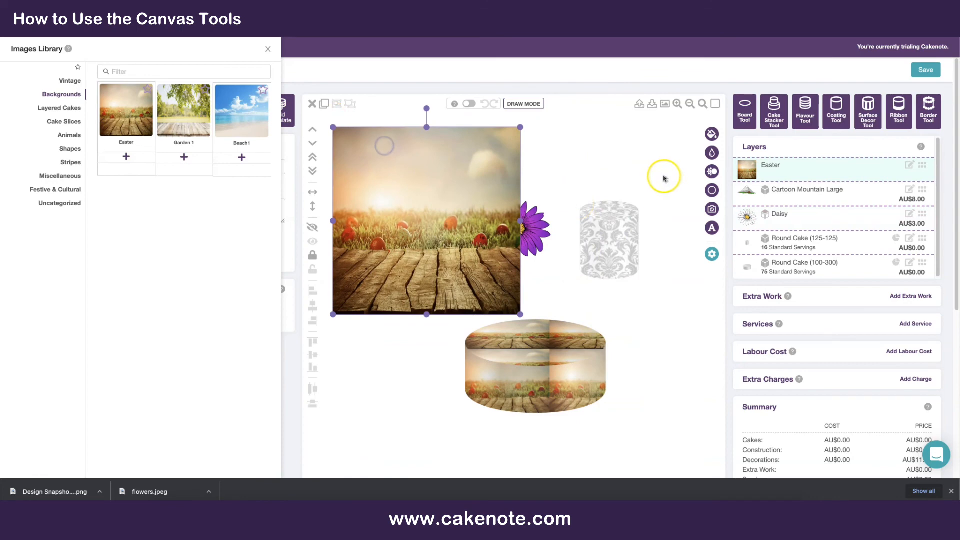
Try the Grayscale, Invert and Remove Color effects on the Easter image, turning each one off again
click(712, 208)
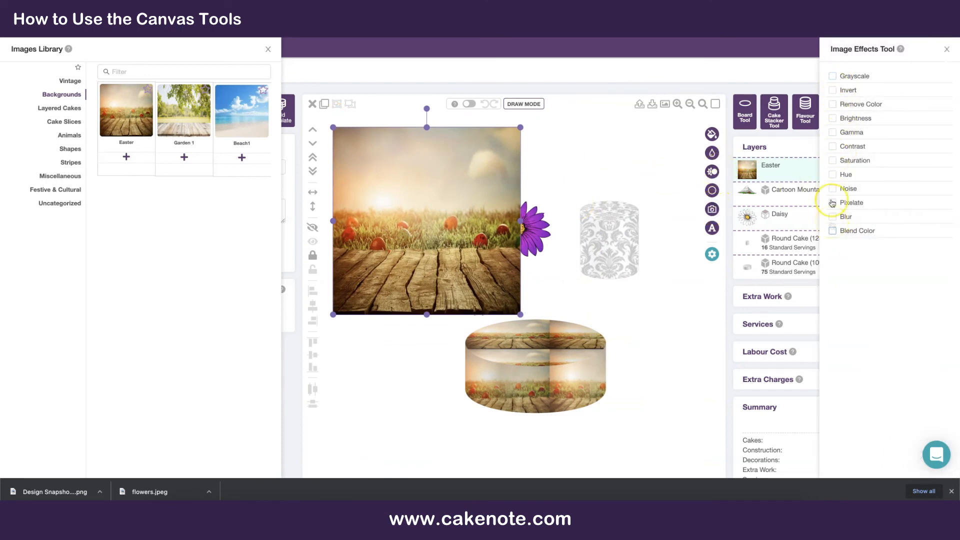
click(834, 77)
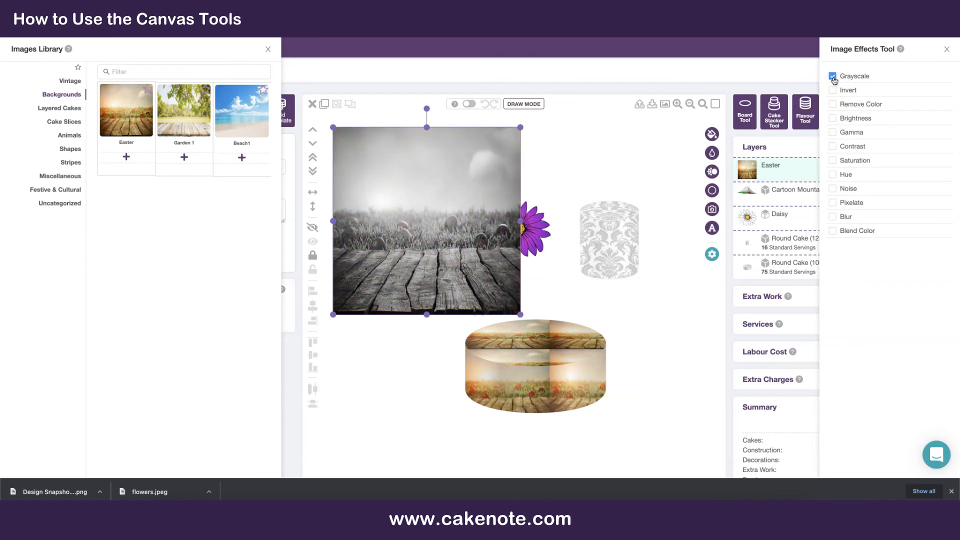
click(833, 77)
click(834, 90)
click(834, 92)
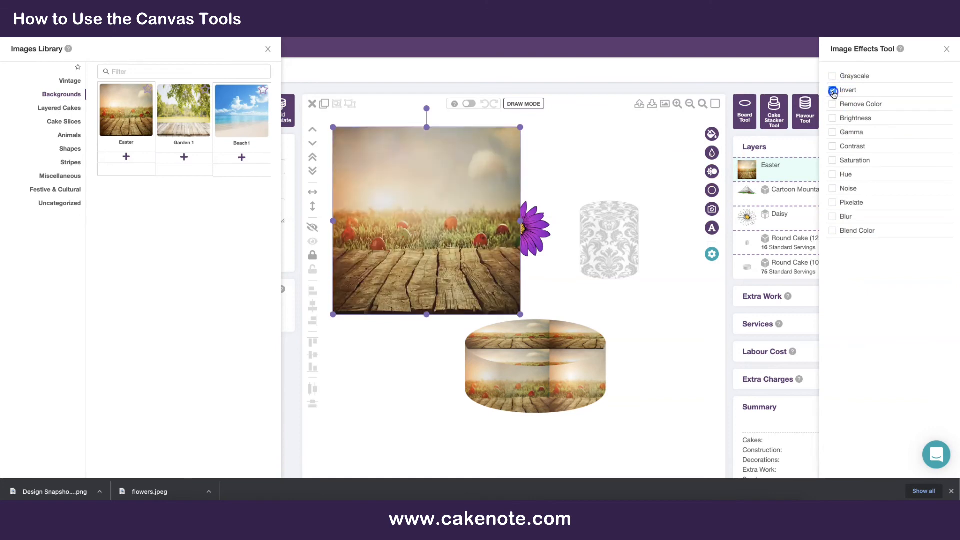
click(833, 105)
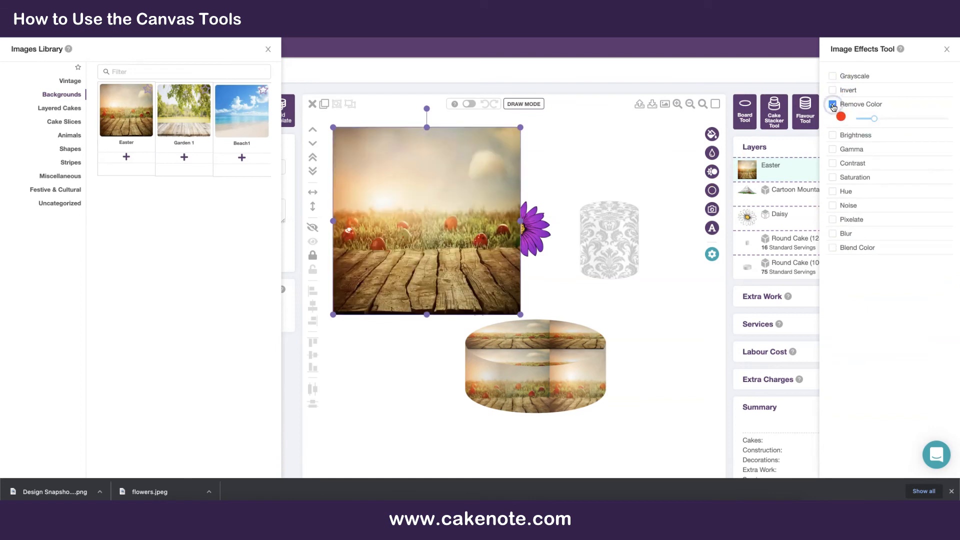
click(833, 104)
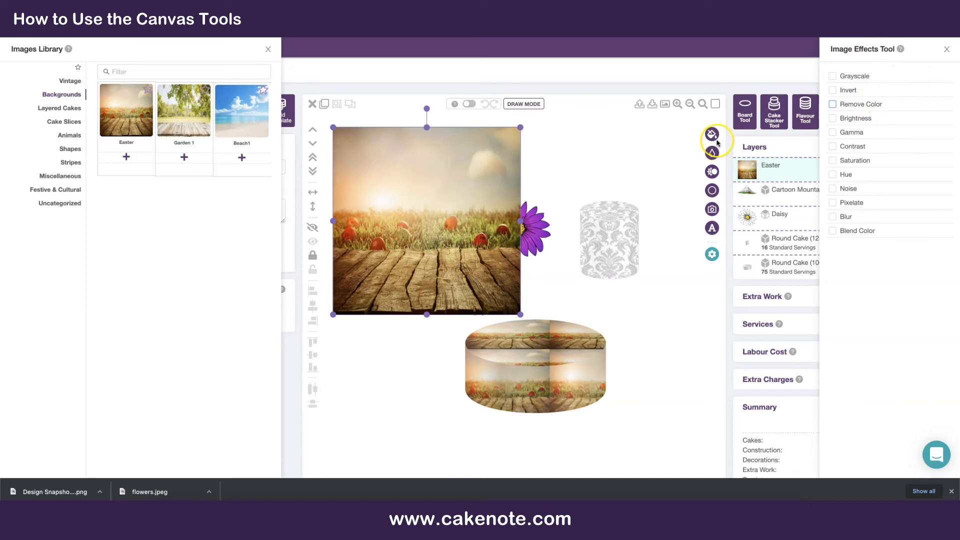
click(947, 49)
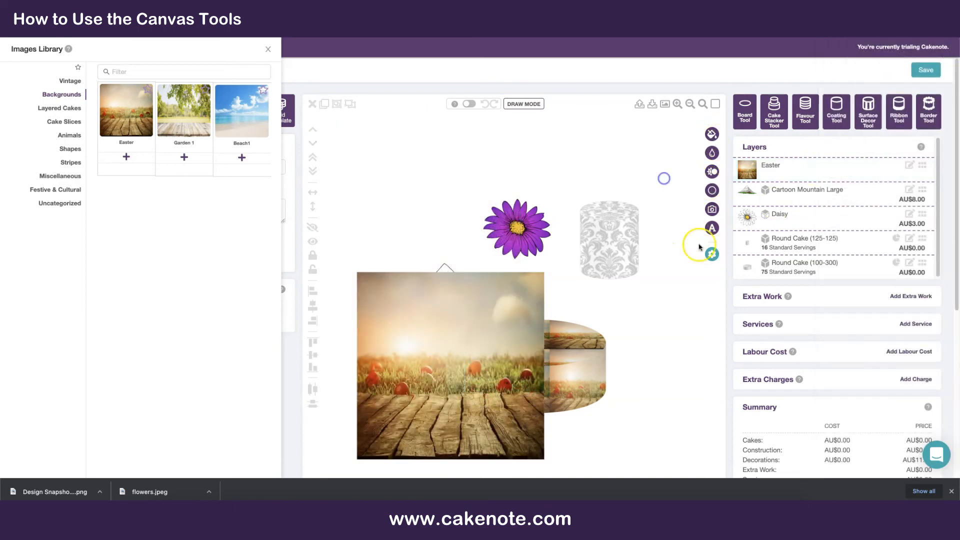
Add a text box, shift the Easter image down off it, and place the text enlarged above the daisy
click(713, 229)
drag(520, 300, 502, 332)
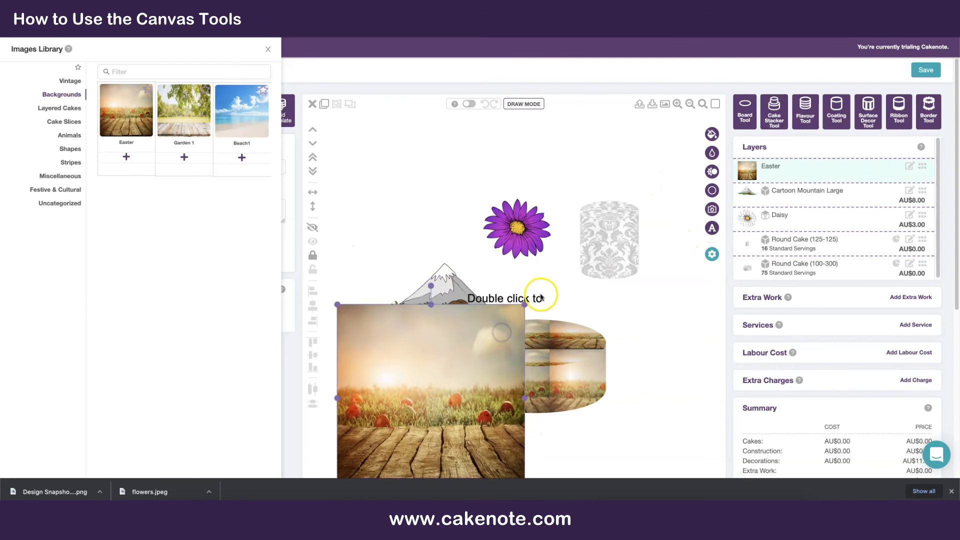
drag(539, 299, 548, 220)
click(483, 165)
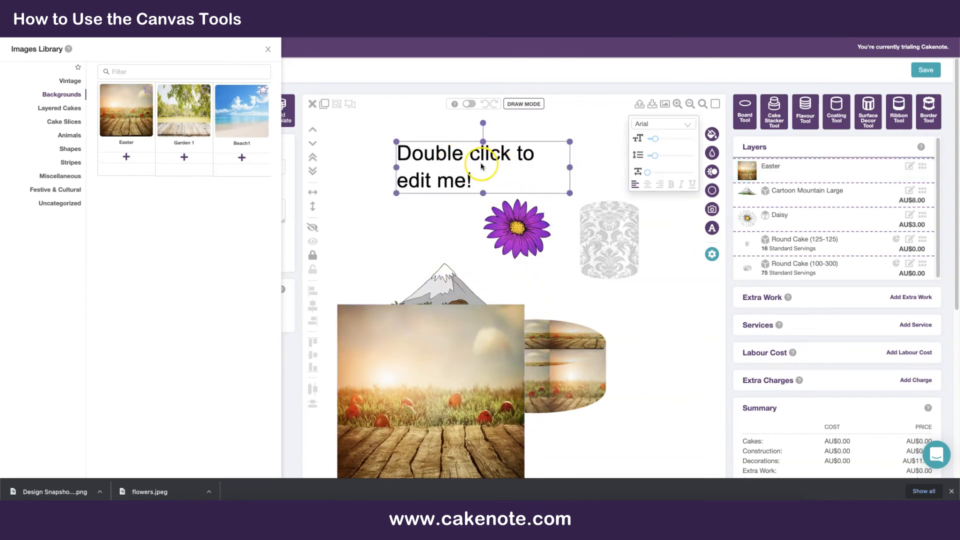
Replace the placeholder wording in the text box with "Hello"
double_click(447, 155)
key(ctrl+a)
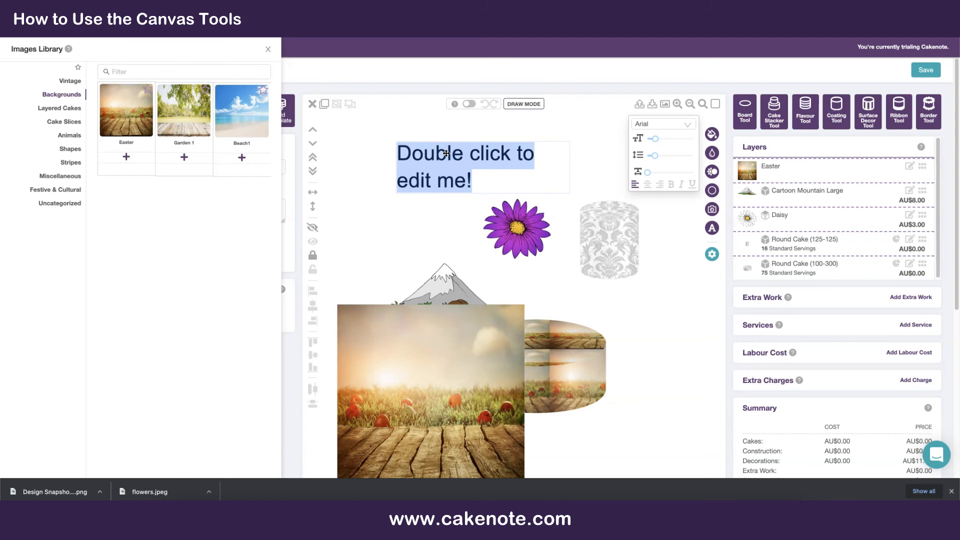
text(Hello)
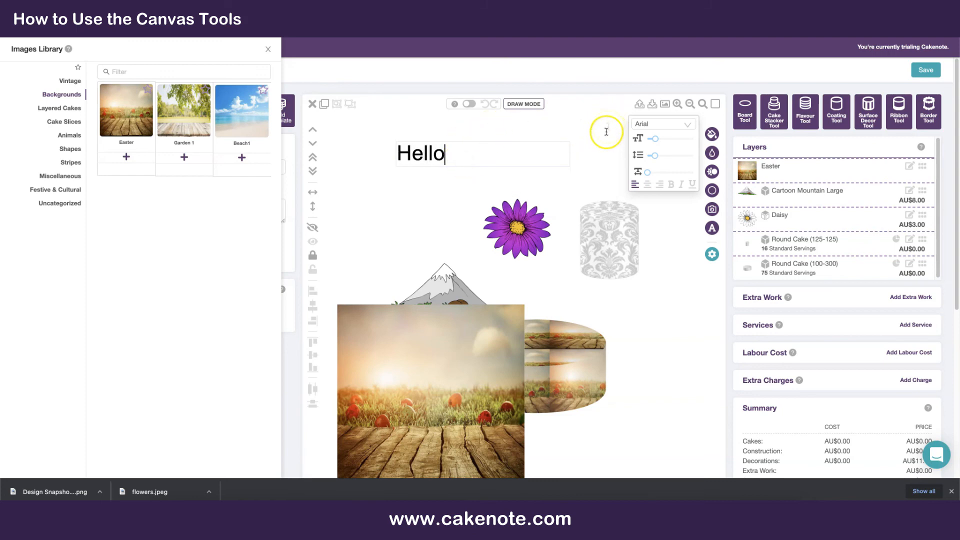
click(463, 207)
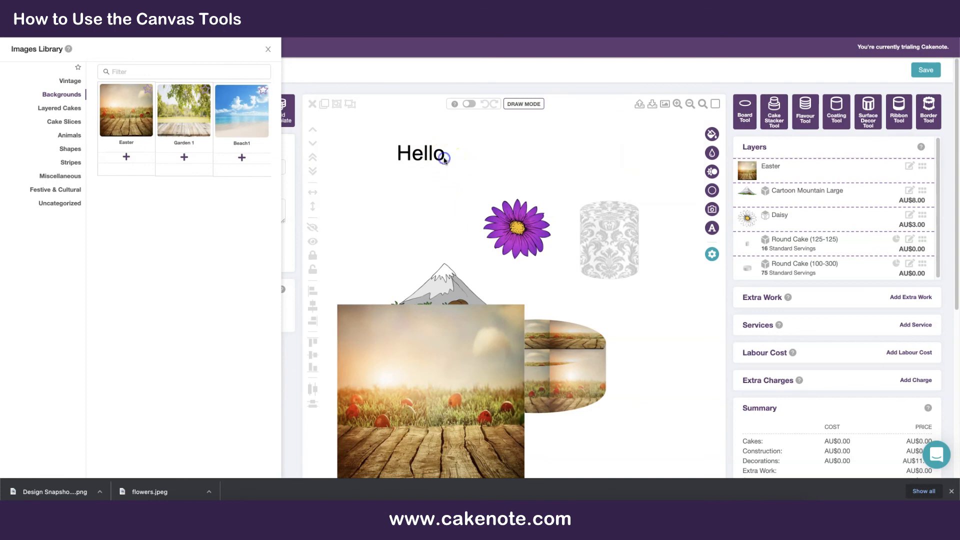
Set the font size of the "Hello" text to 27
click(440, 156)
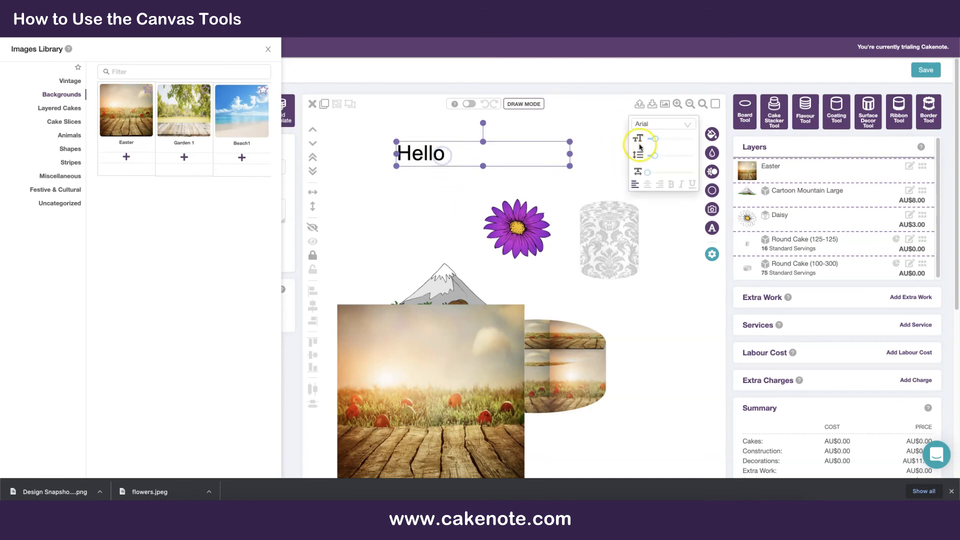
click(673, 140)
drag(672, 141, 660, 139)
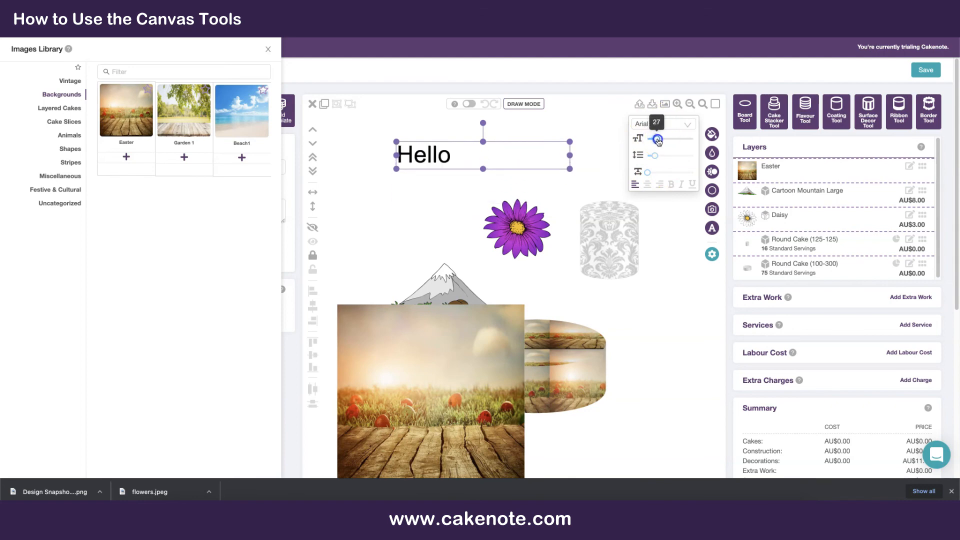
Try the Great Vibes handwriting font on the "Hello" text
click(668, 124)
scroll(670, 156, down, 3)
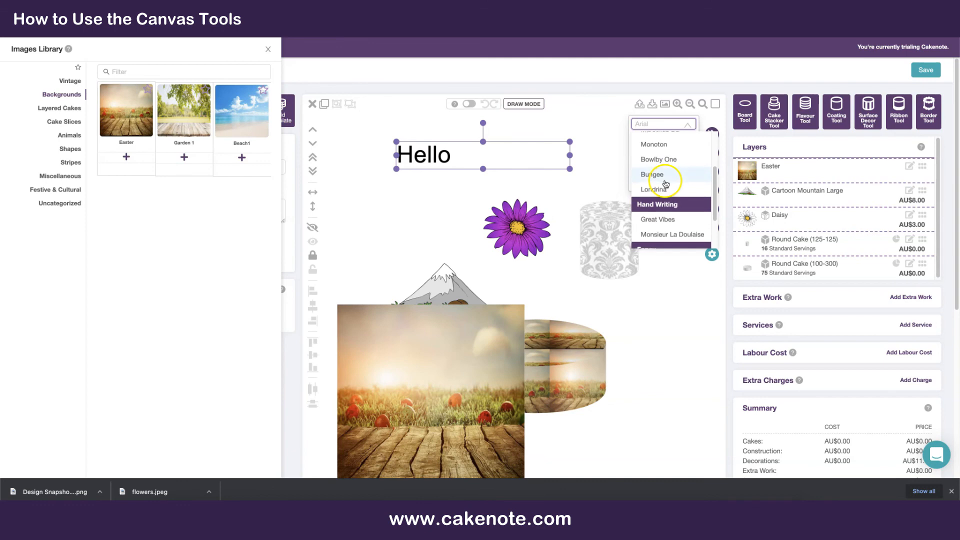
click(670, 219)
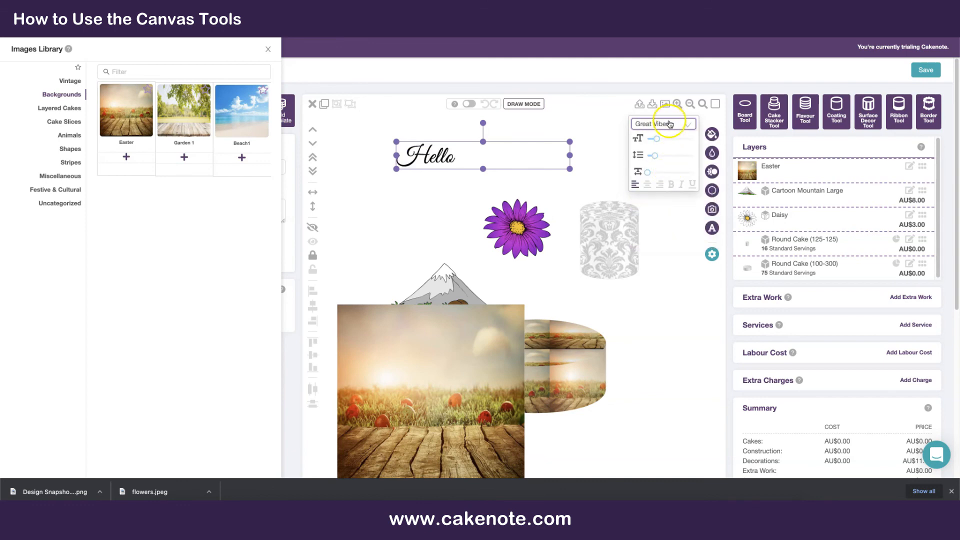
Set the font of the "Hello" text to Ribeye
click(669, 124)
scroll(669, 200, down, 2)
click(669, 210)
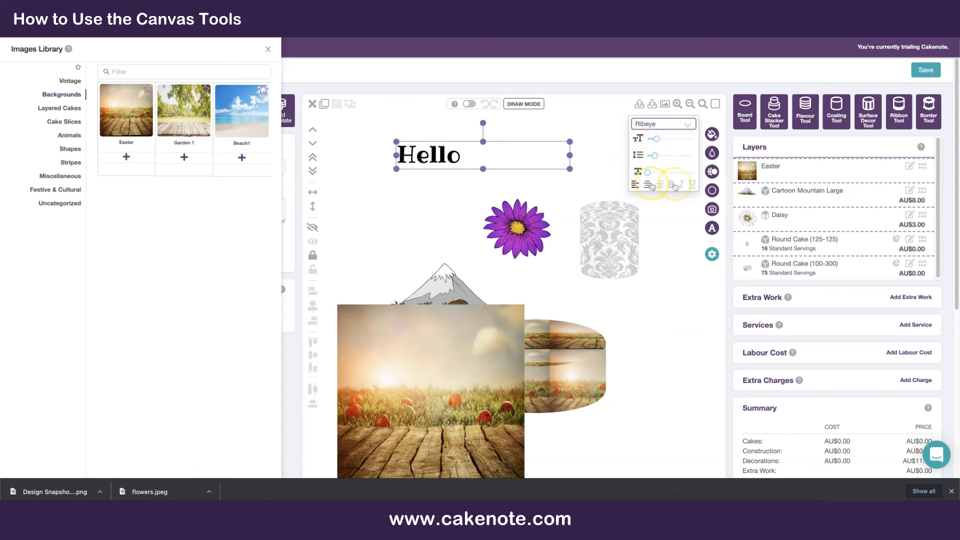
Try bold and italic styling on the "Hello" text, turning each style off again
click(673, 185)
click(673, 186)
click(682, 186)
click(681, 186)
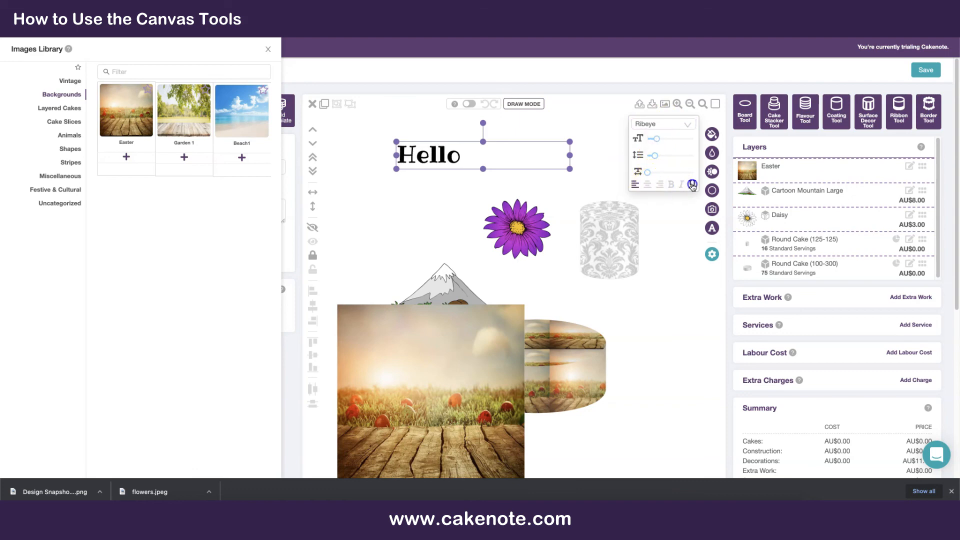
Try centre and right alignment on the "Hello" text, return it to left alignment, and slightly adjust its character spacing
click(648, 186)
click(660, 185)
click(647, 185)
click(635, 185)
mouse_move(648, 176)
mouse_down()
mouse_move(668, 174)
mouse_move(650, 174)
mouse_up()
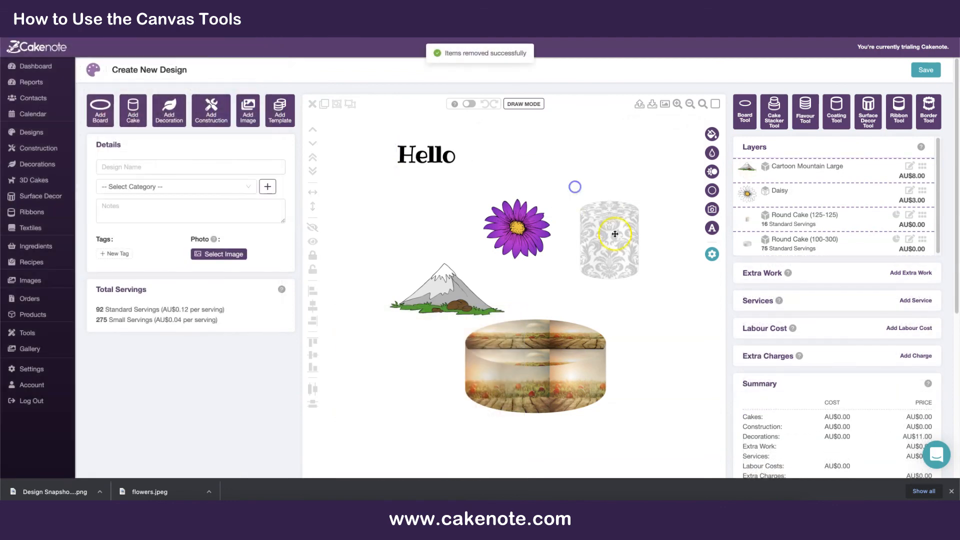
Open the properties of the 125-125 round cake, shift the cake slightly upward, and add a blue coating to it
click(713, 256)
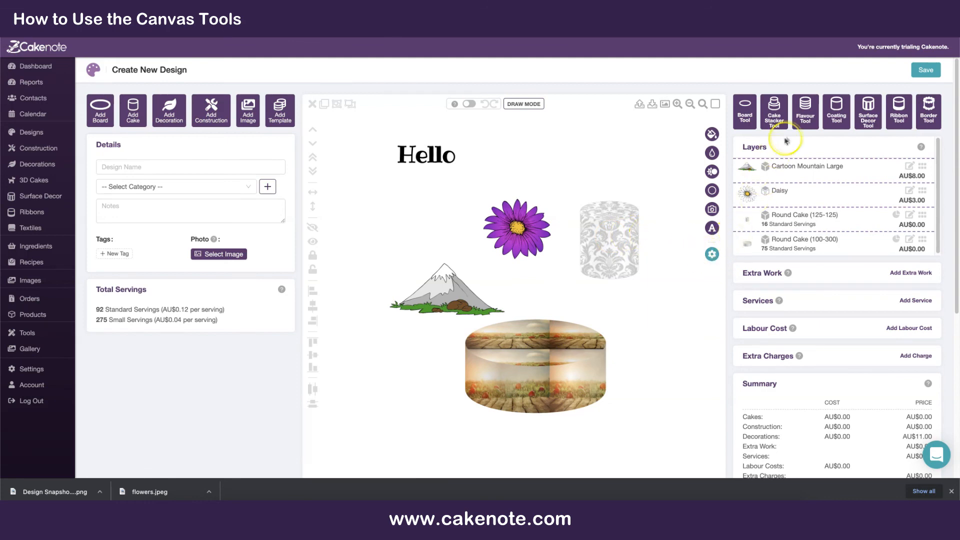
click(615, 230)
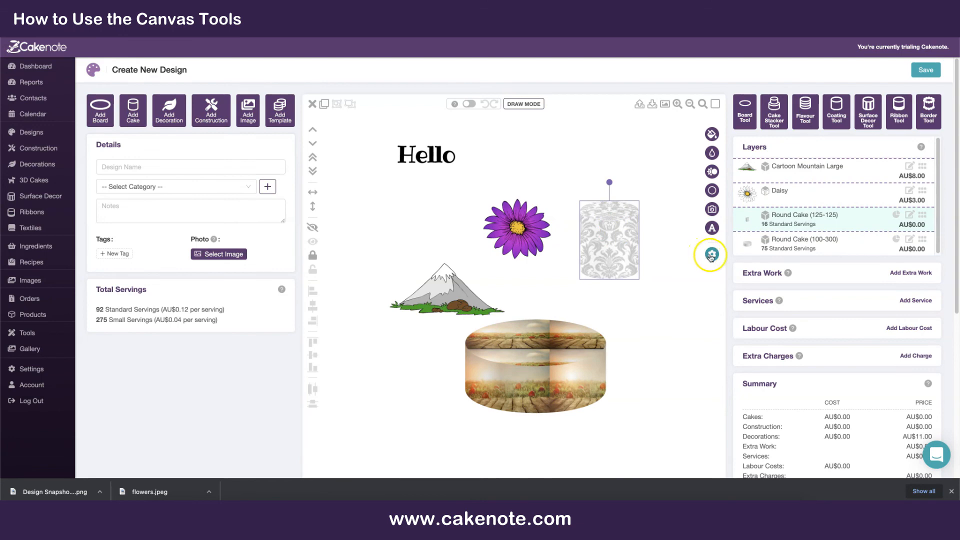
click(712, 256)
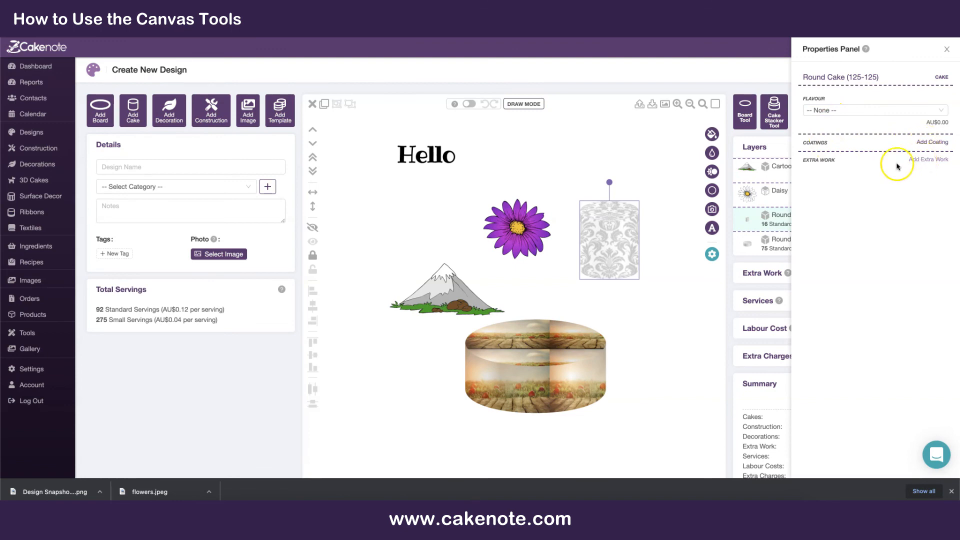
drag(620, 230, 628, 202)
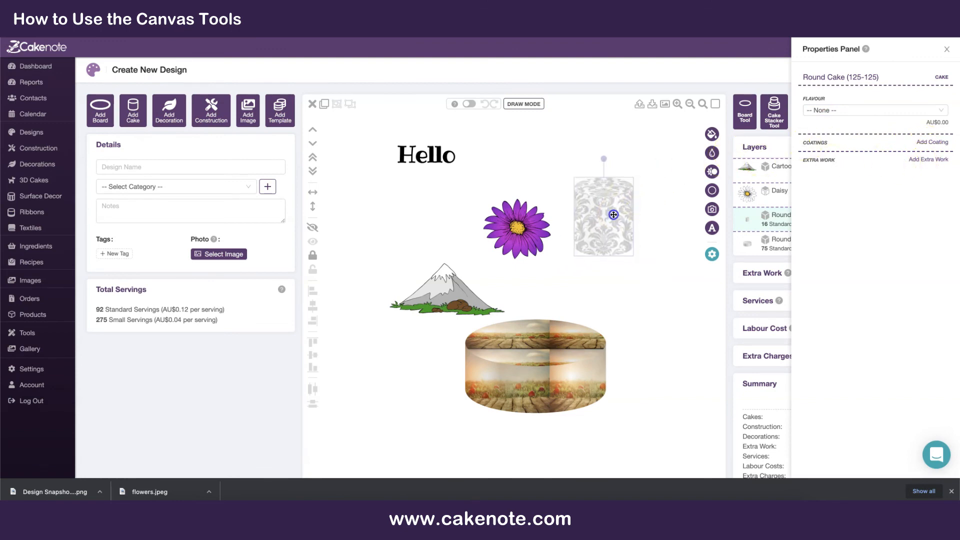
click(931, 144)
click(677, 222)
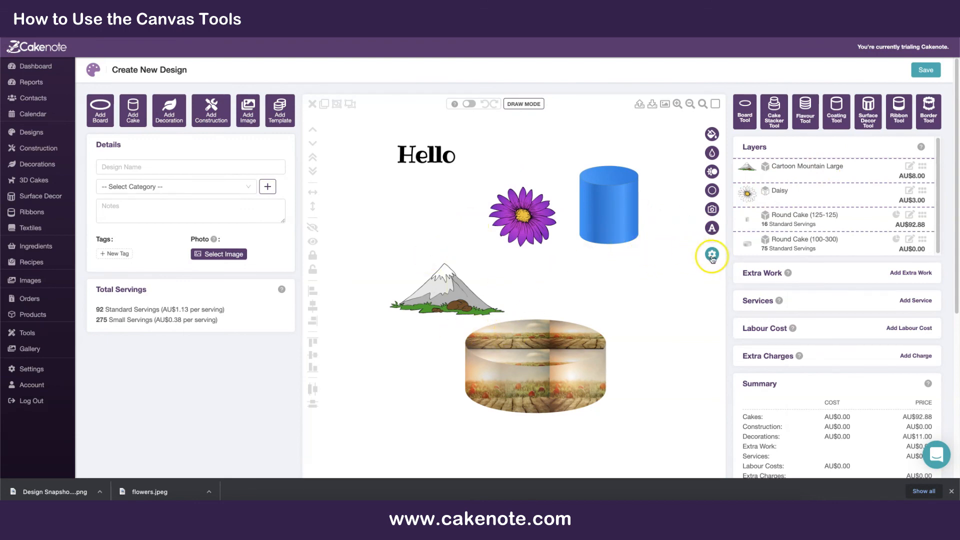
View the properties of the daisy decoration and close them again
click(541, 224)
click(712, 254)
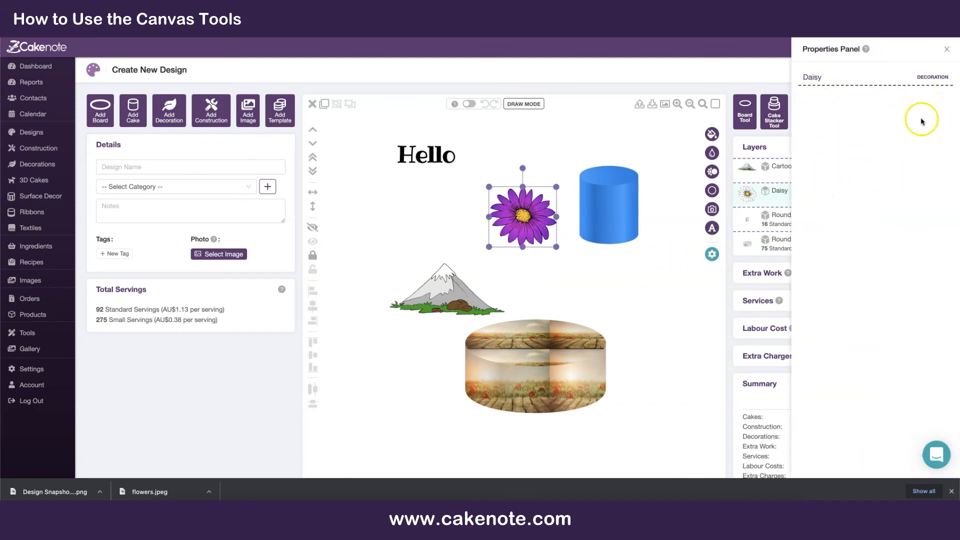
click(947, 49)
Move the daisy onto the upper-left edge of the blue cake, tilt it, and deselect it
drag(533, 235, 521, 230)
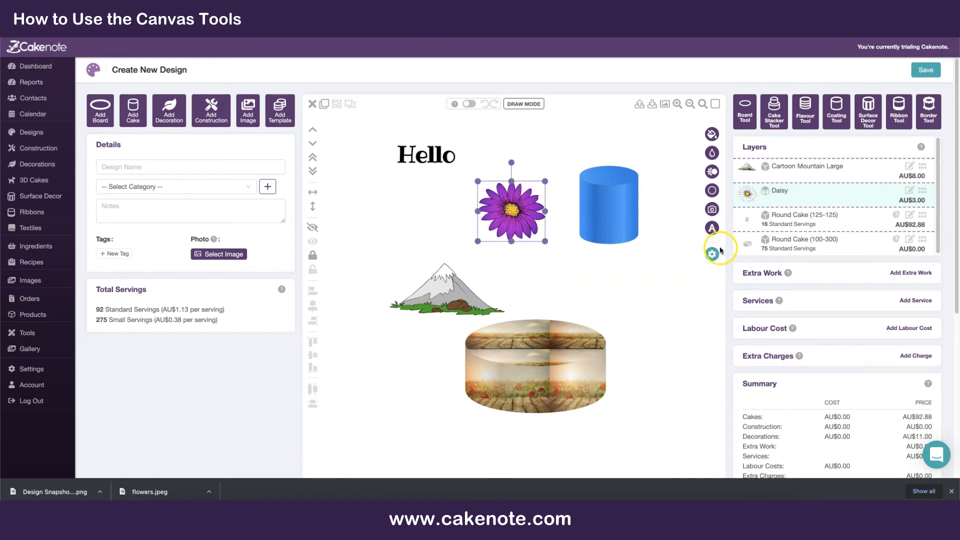
click(564, 267)
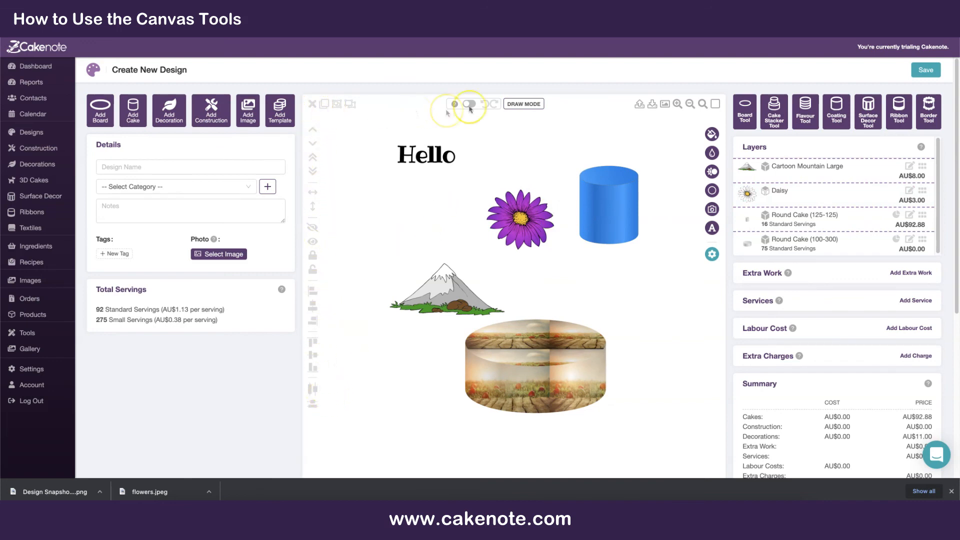
drag(528, 217, 603, 175)
click(654, 163)
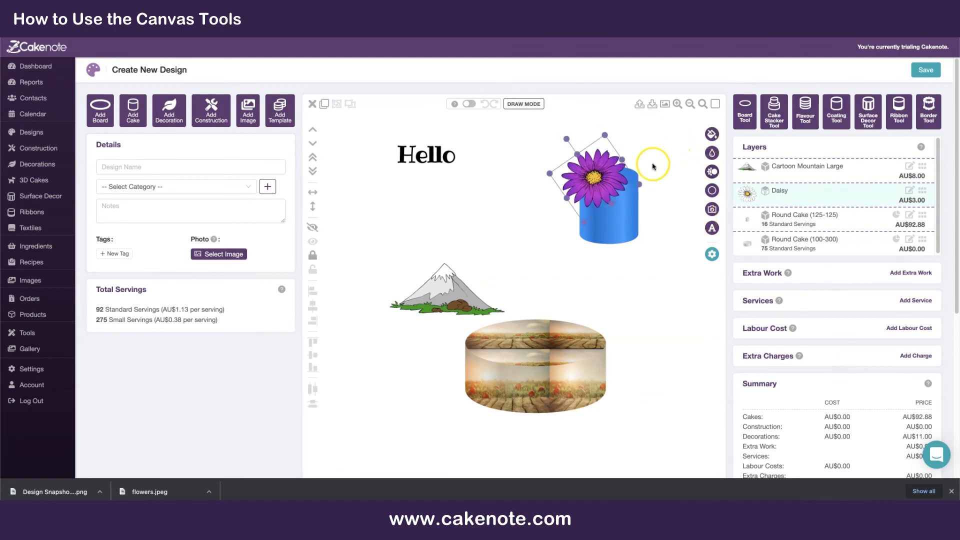
click(635, 172)
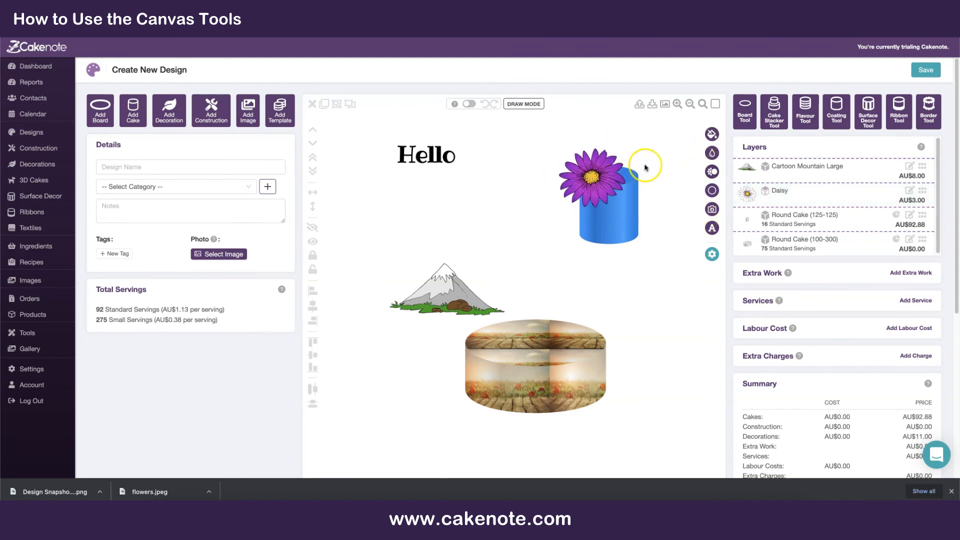